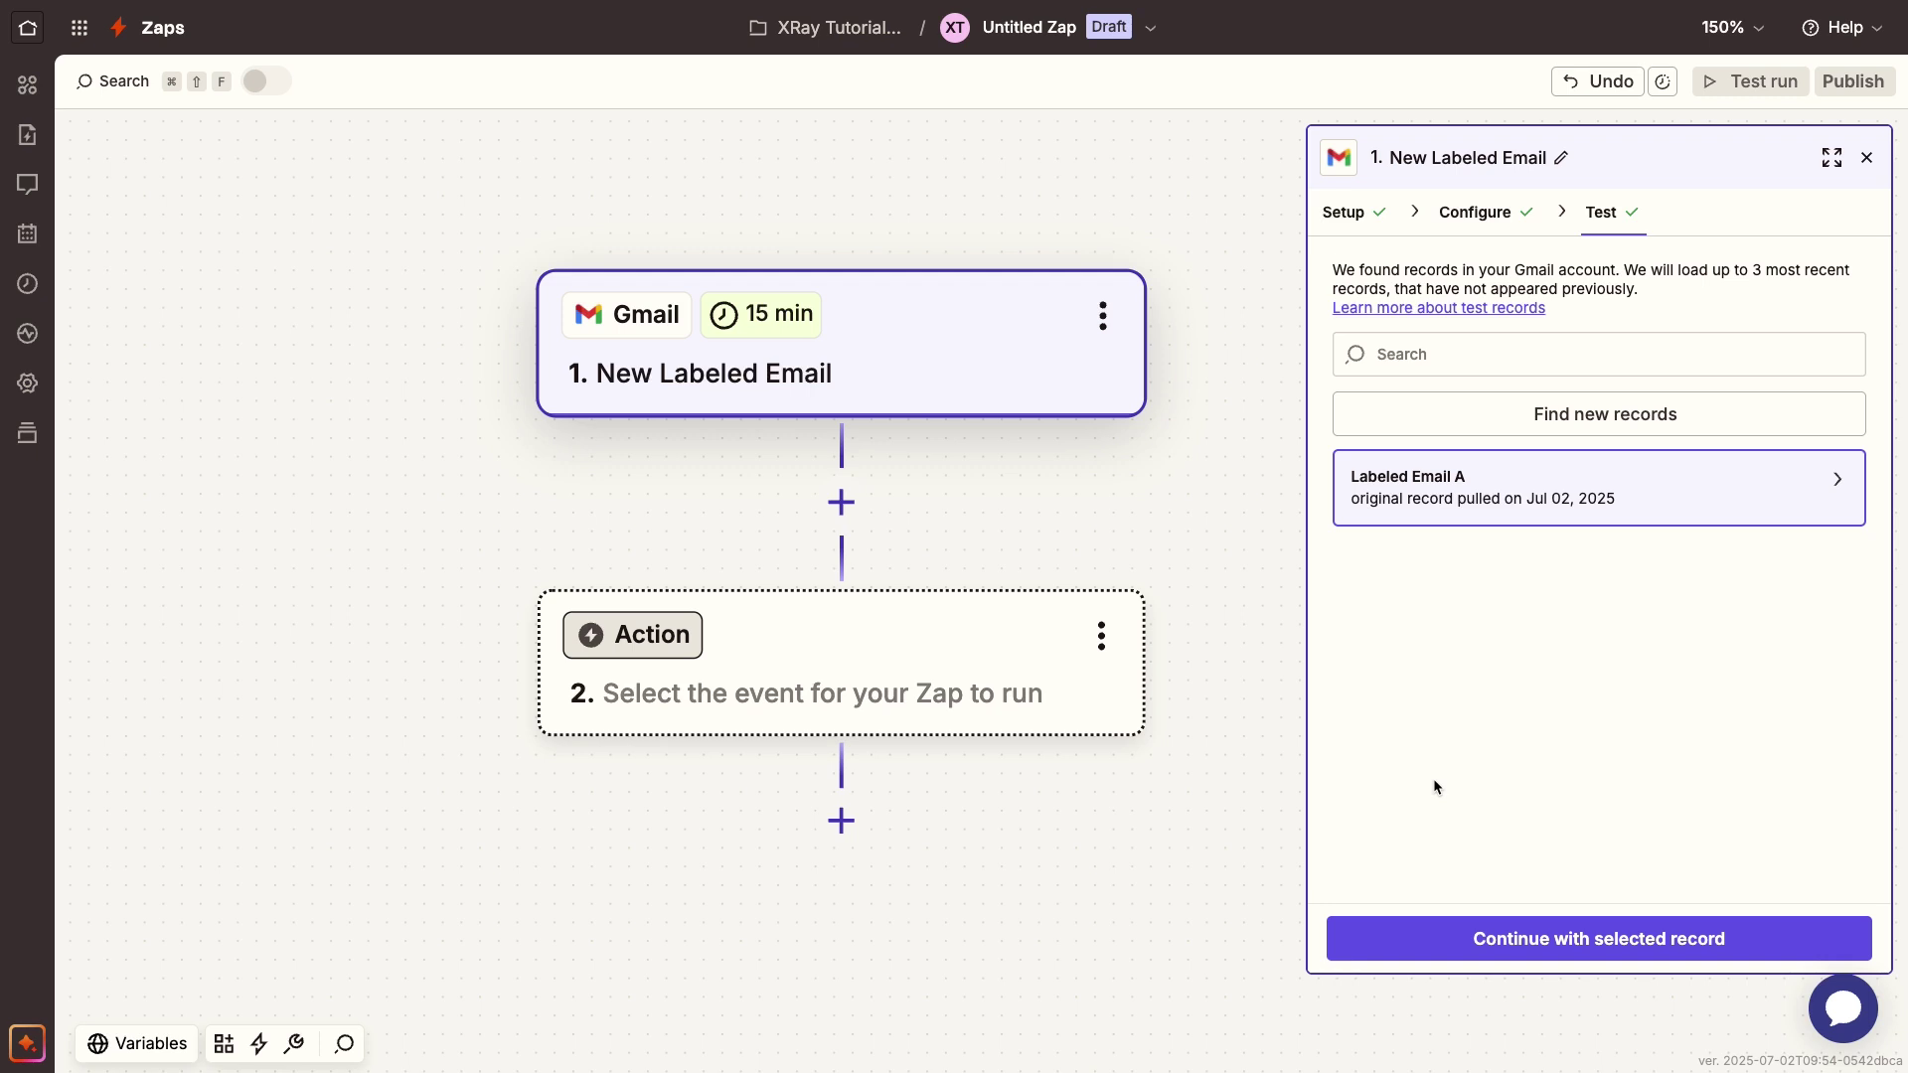
# Step: Set up the empty second step with AI by Zapier and choose Custom prompt as the build mode
pyautogui.click(951, 695)
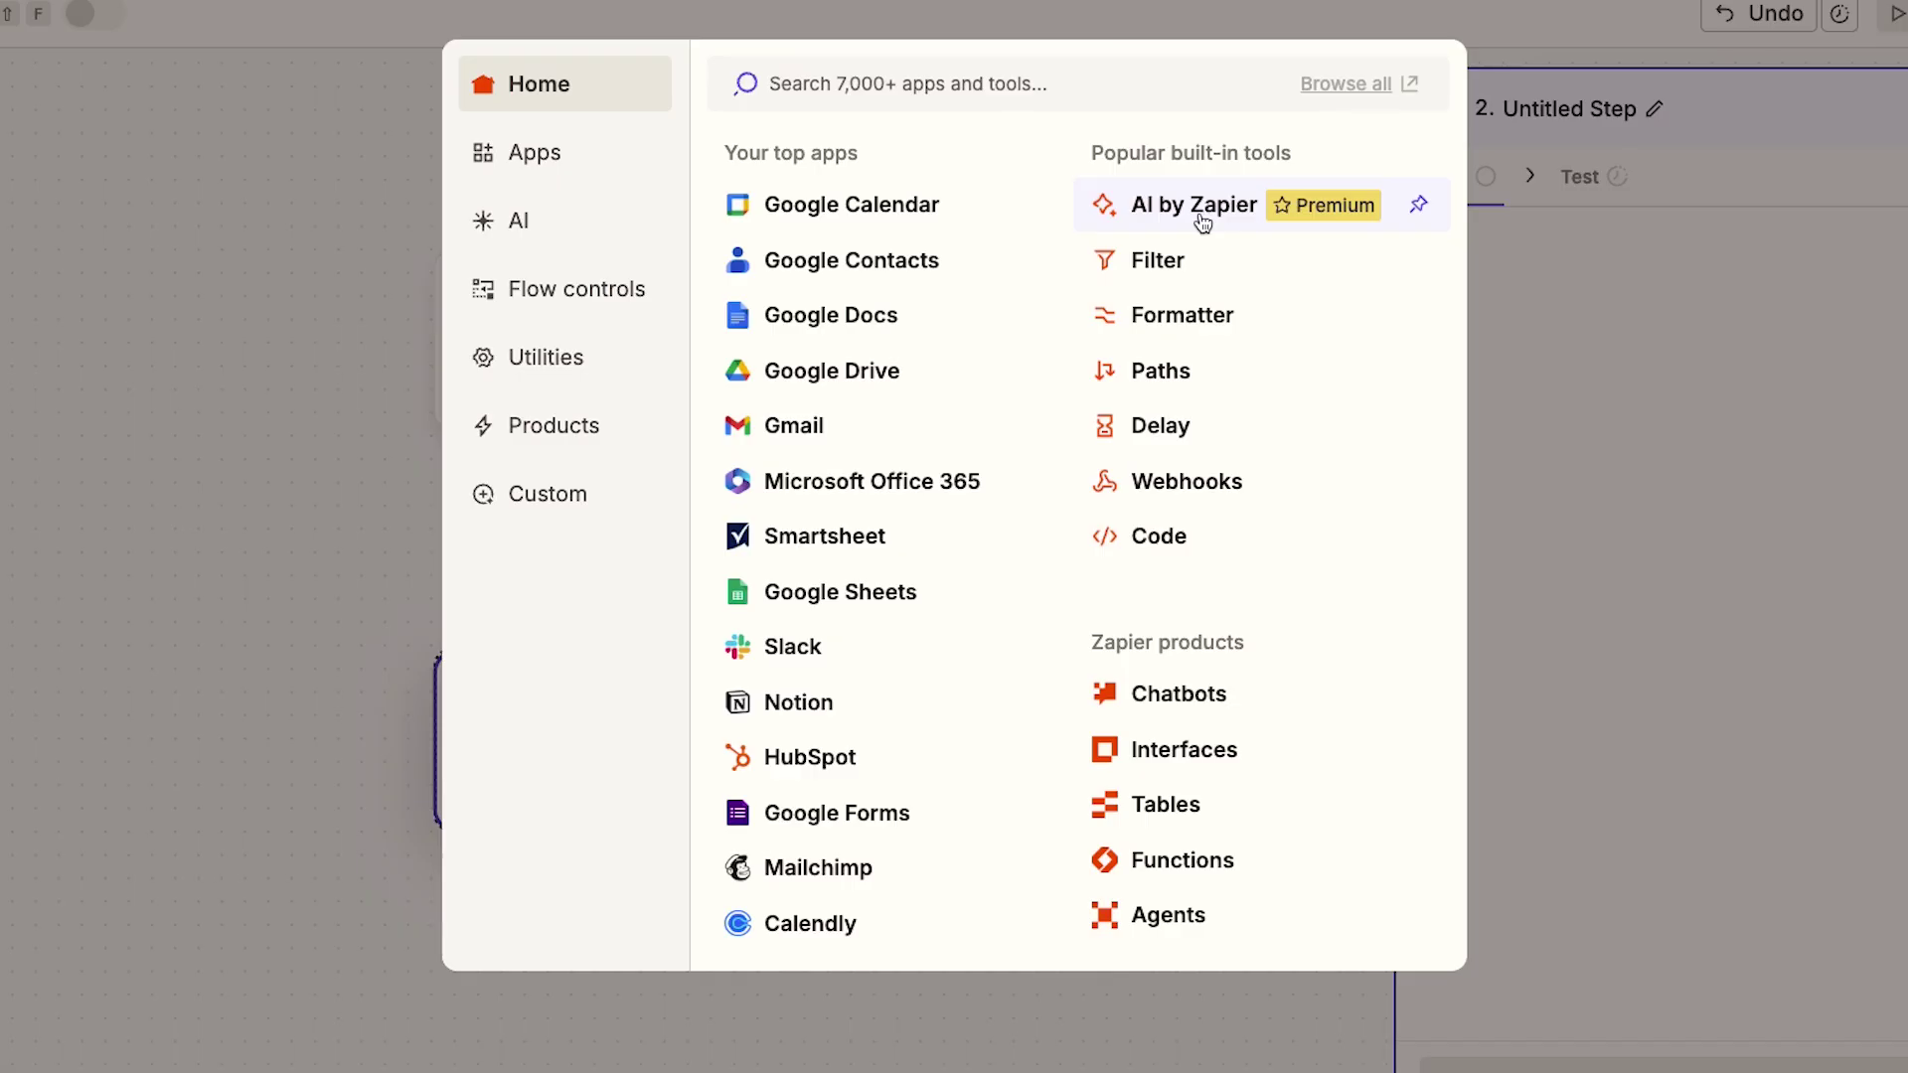
pyautogui.click(1200, 217)
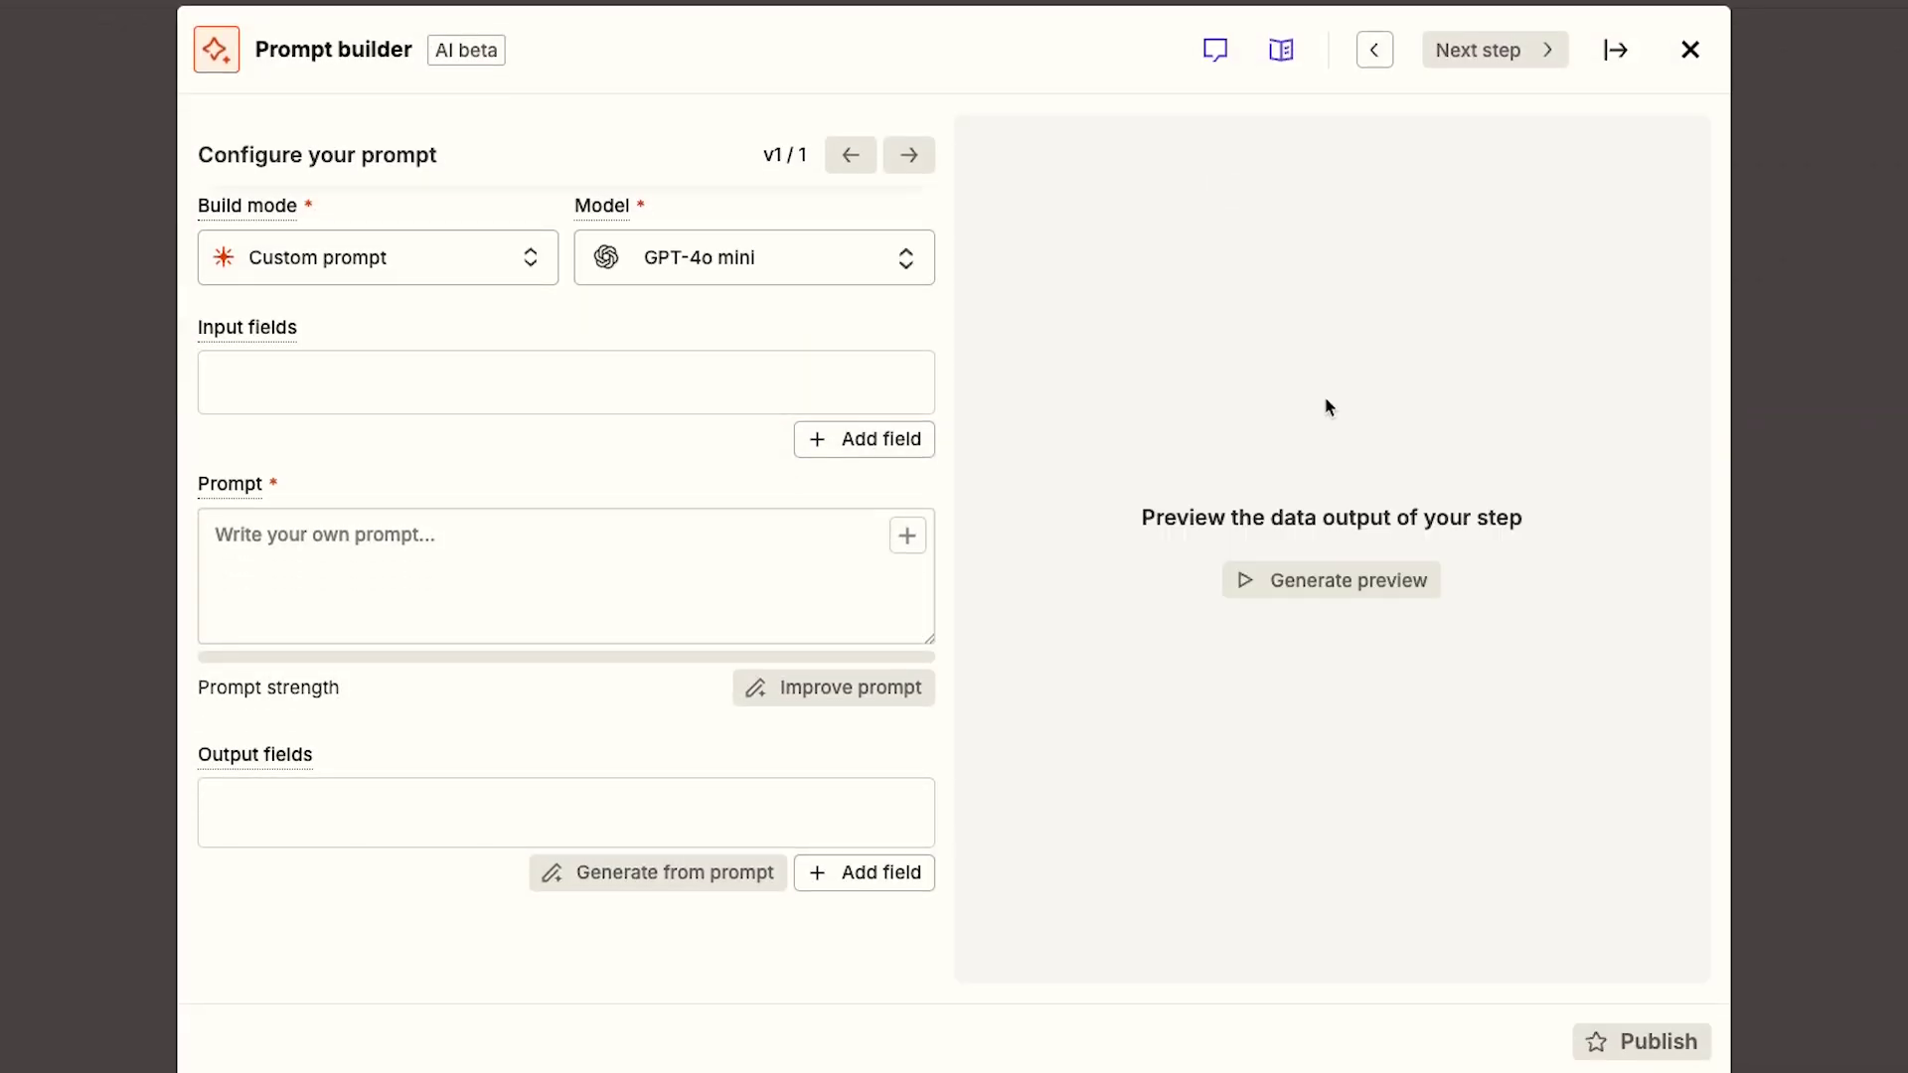
pyautogui.click(529, 262)
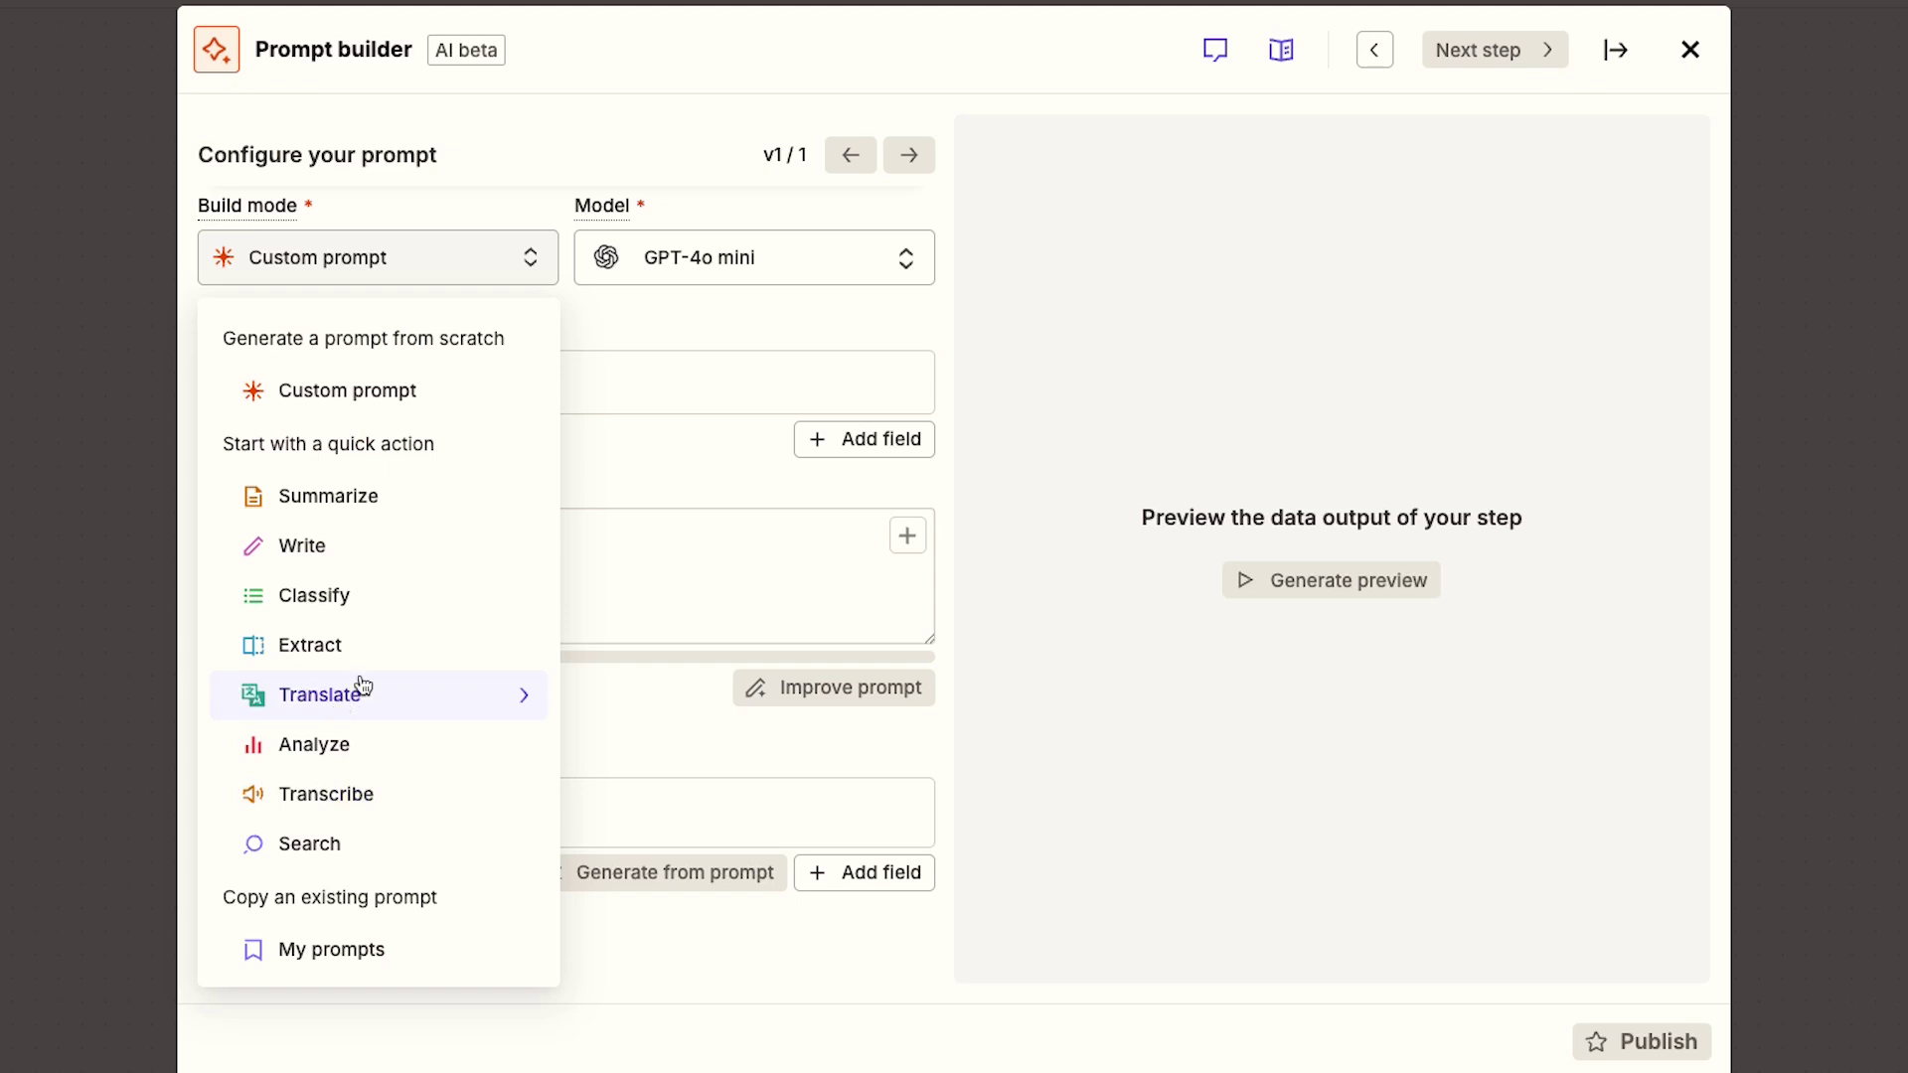
pyautogui.click(406, 391)
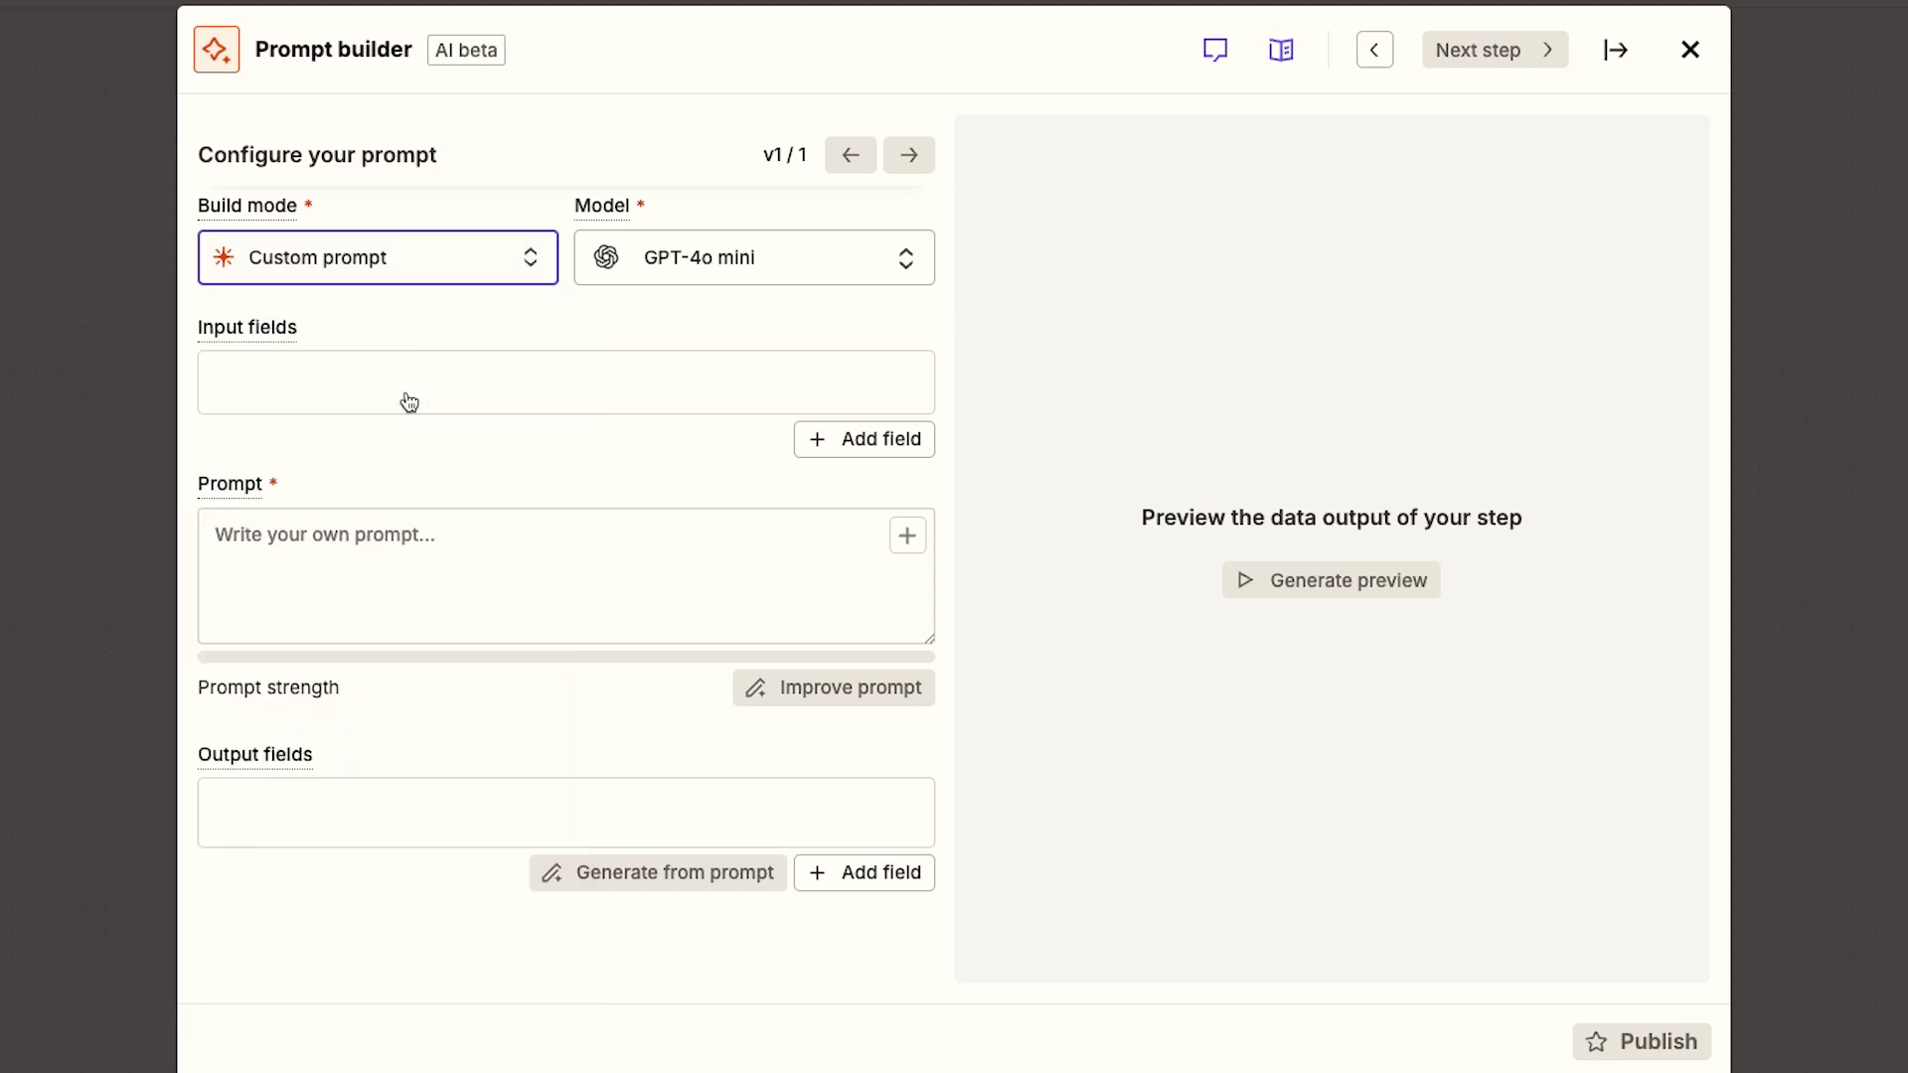
# Step: Select OpenAI's GPT-4o mini model with Zapier-provided credentials, and check the form for adding an input field without saving one
pyautogui.click(763, 271)
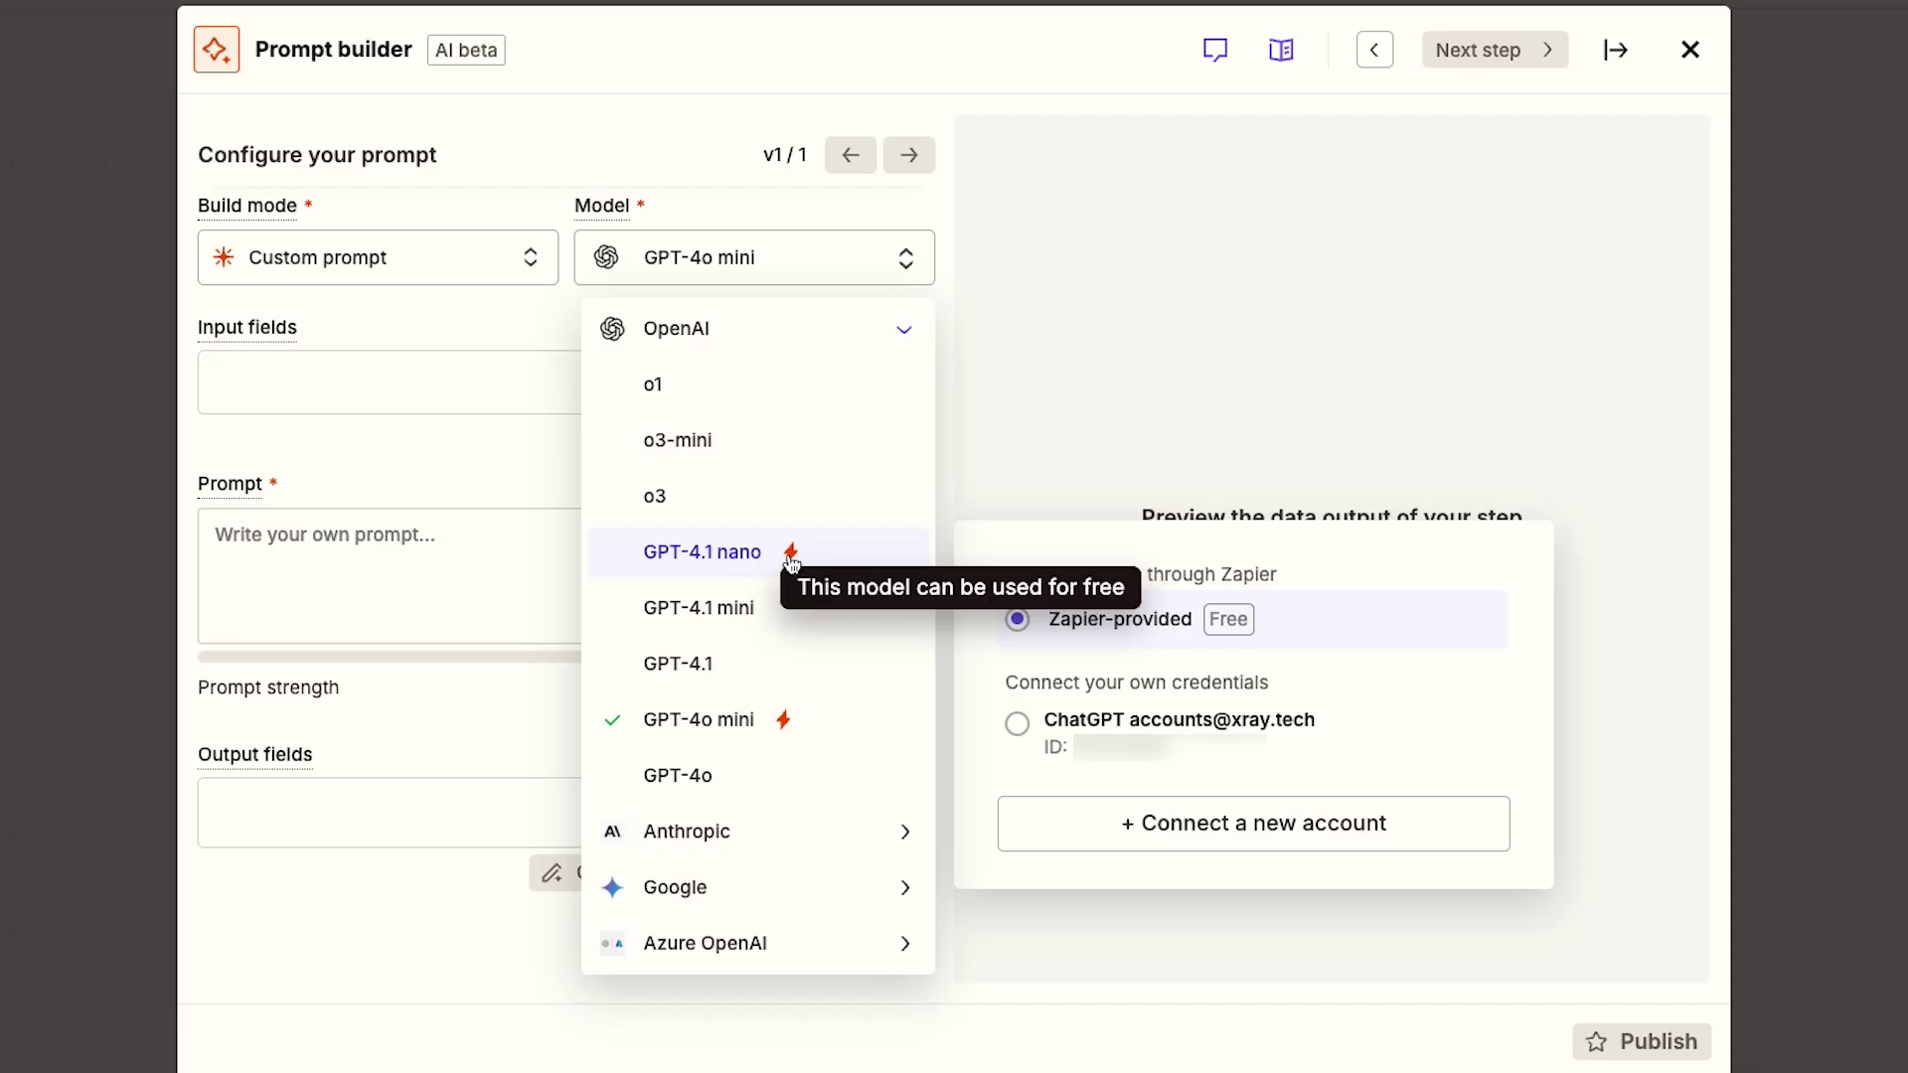
pyautogui.click(771, 887)
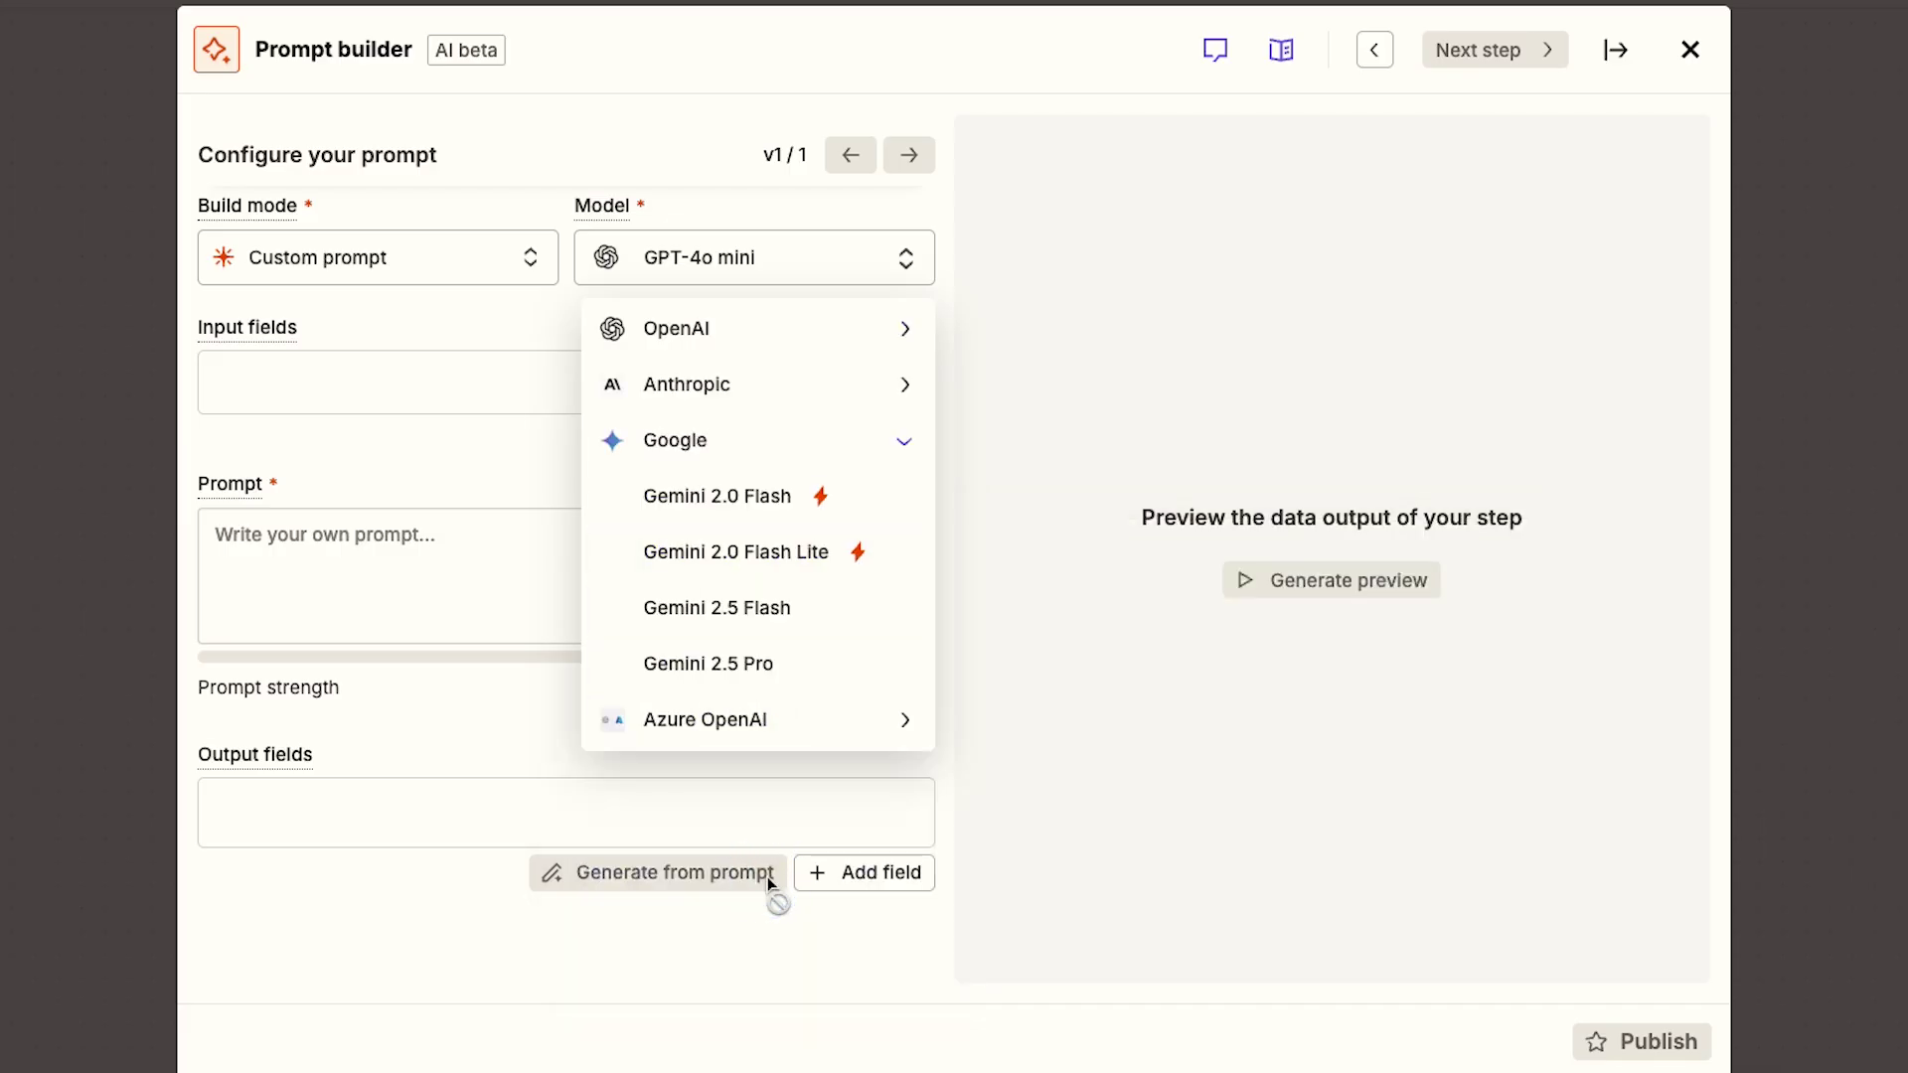
pyautogui.click(806, 334)
pyautogui.moveTo(707, 721)
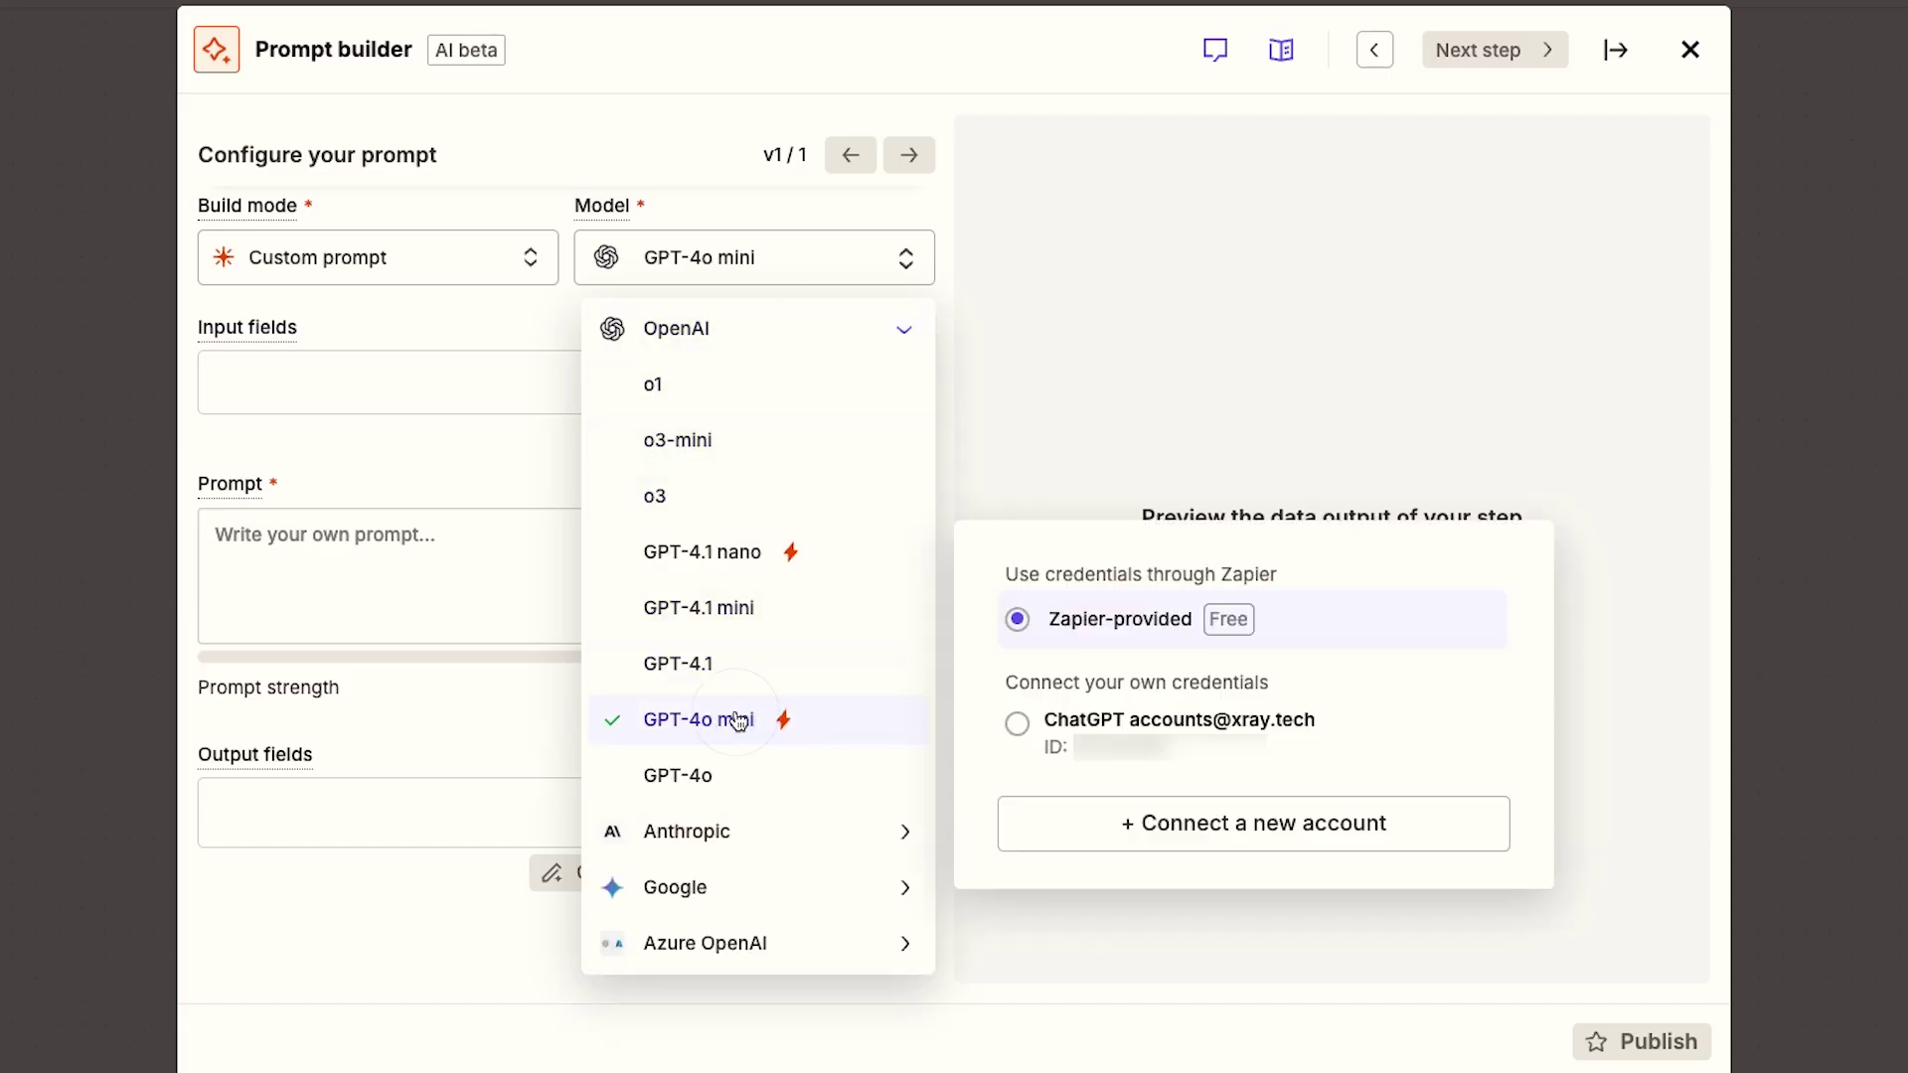
pyautogui.click(1289, 620)
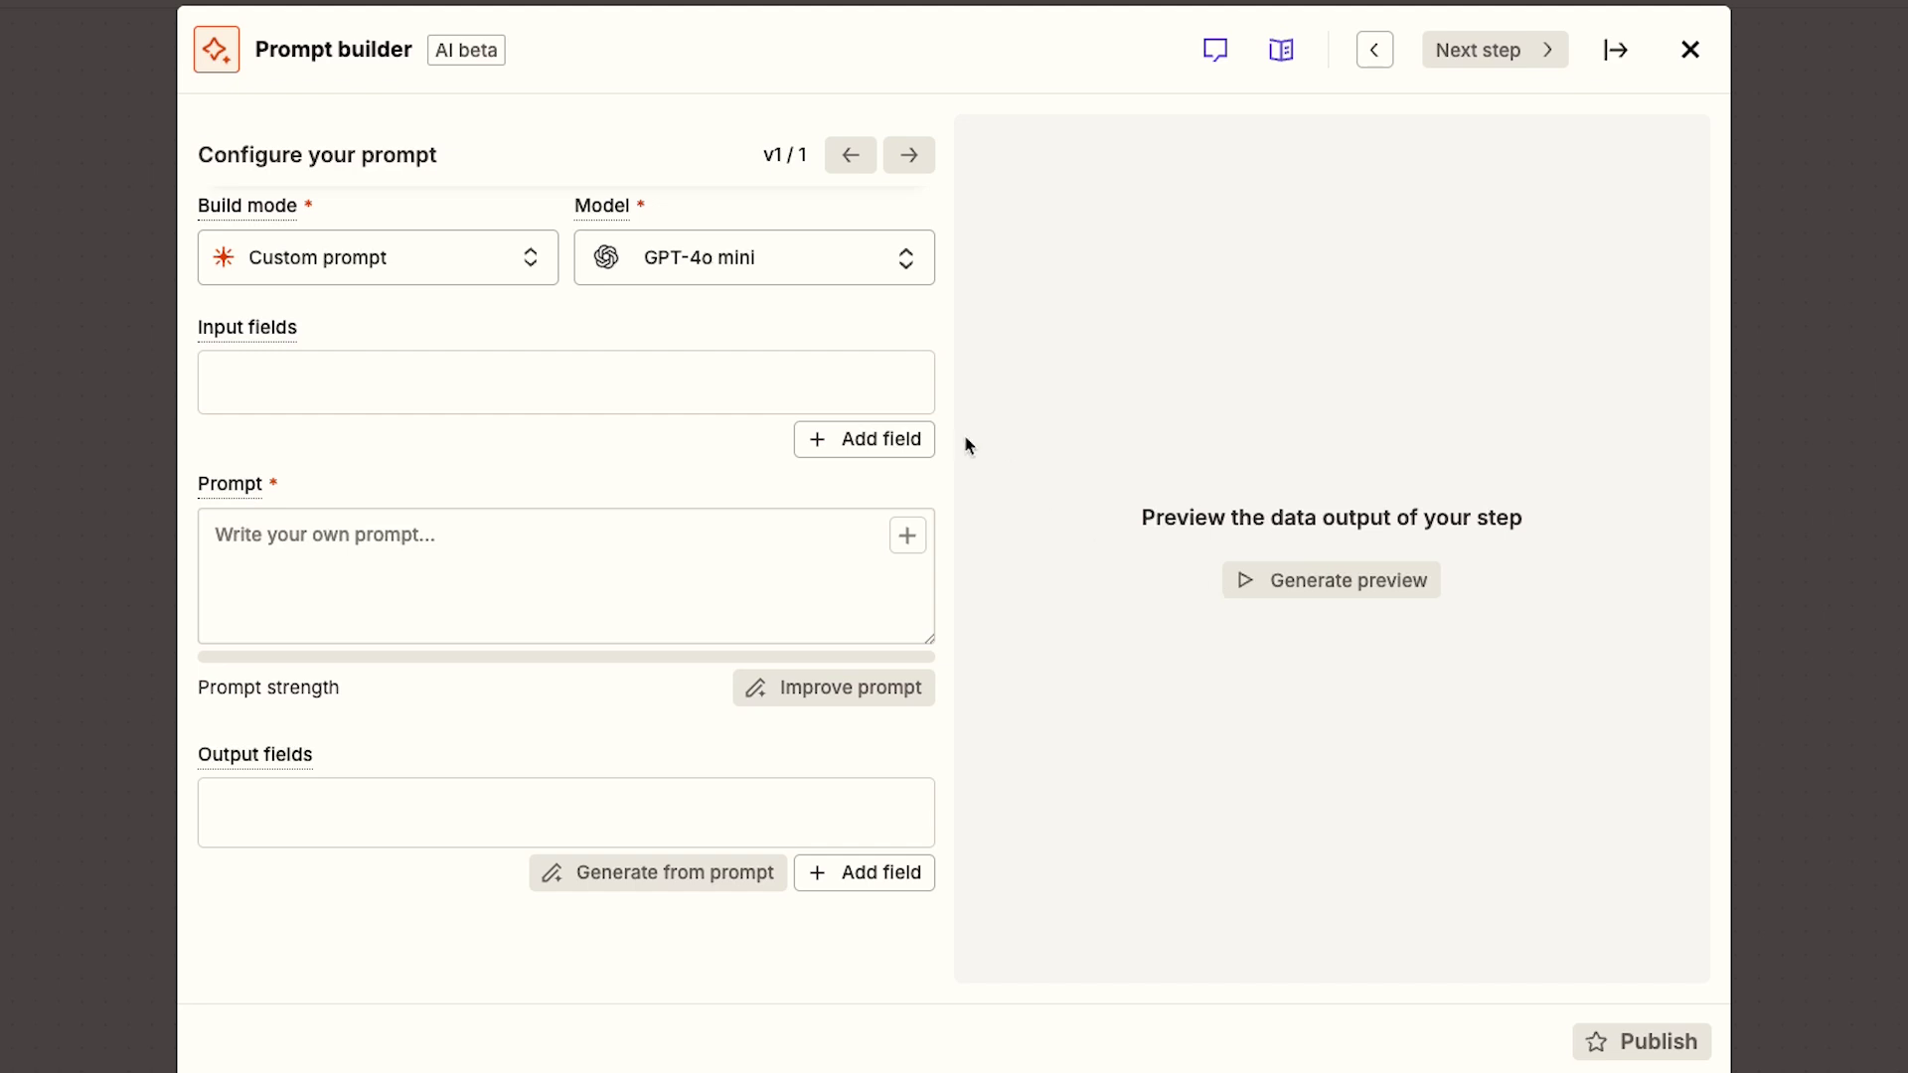
pyautogui.click(863, 429)
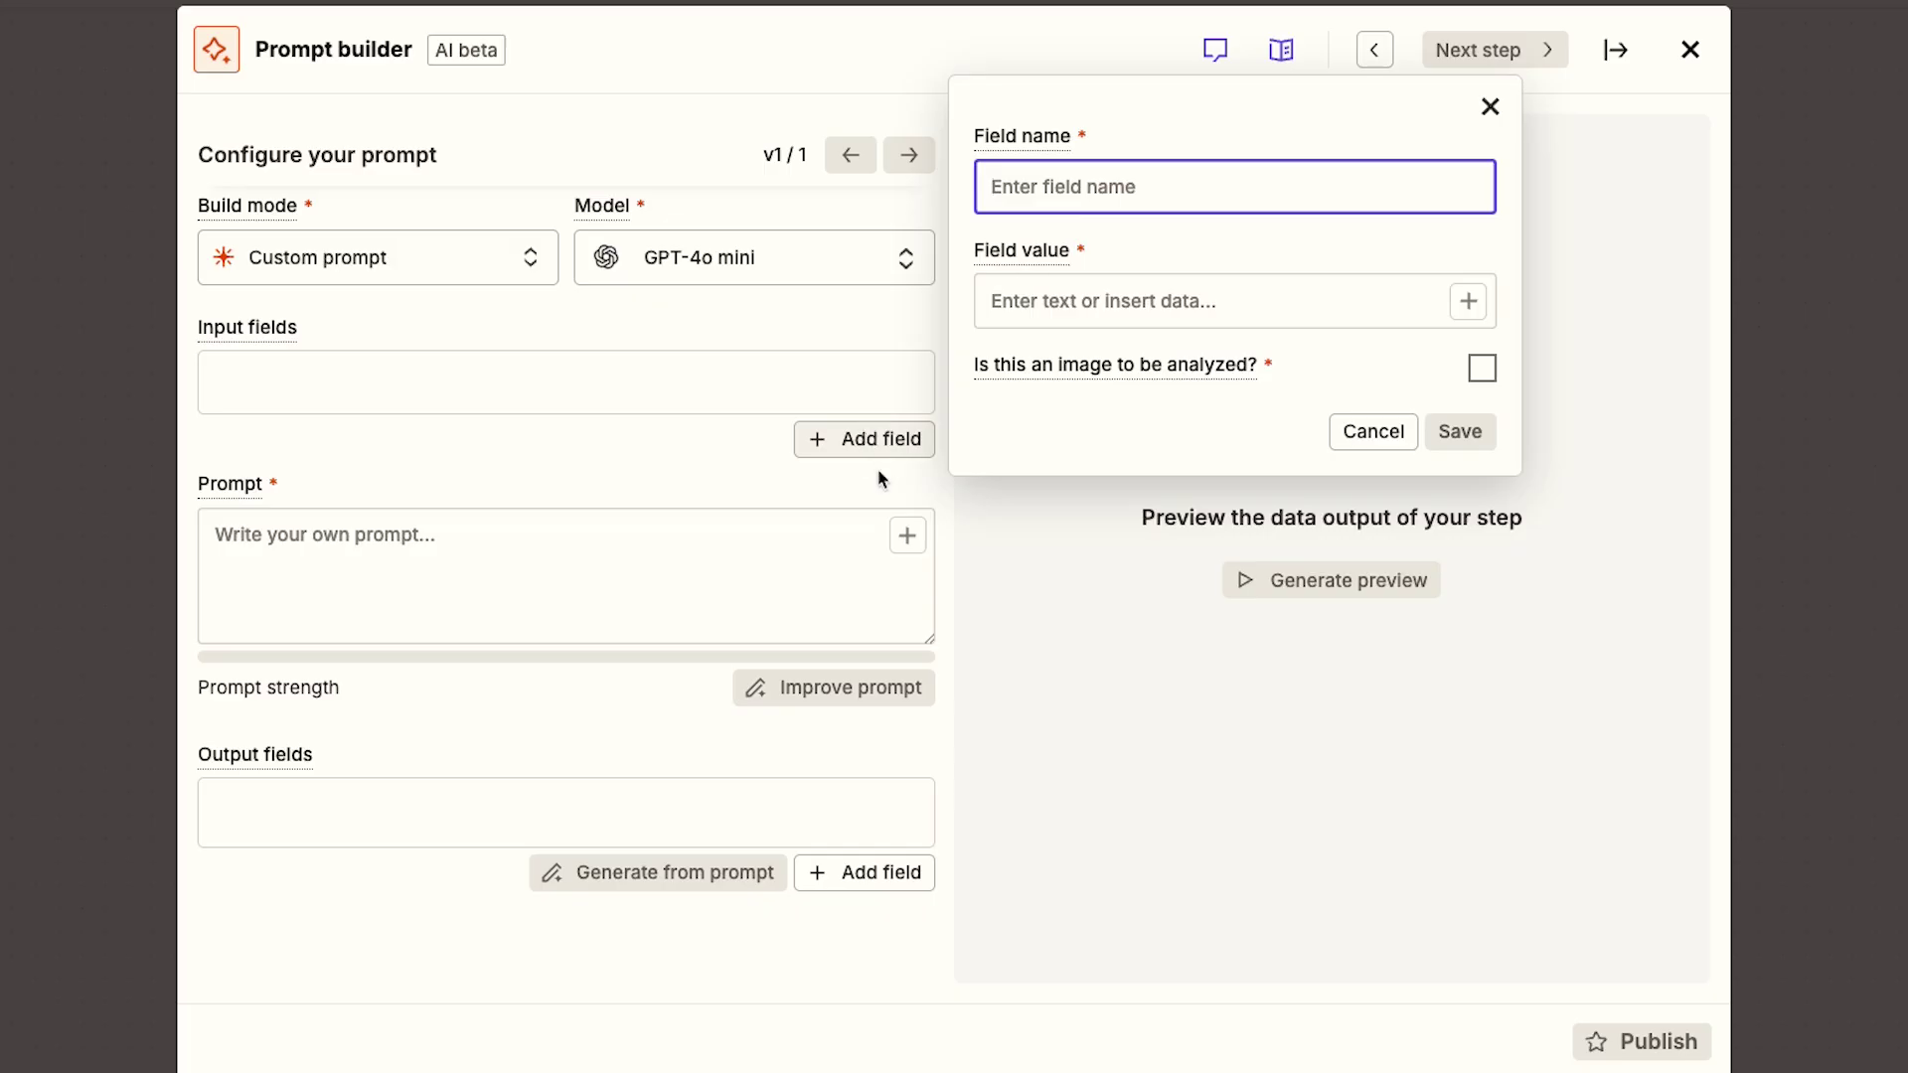
pyautogui.click(859, 475)
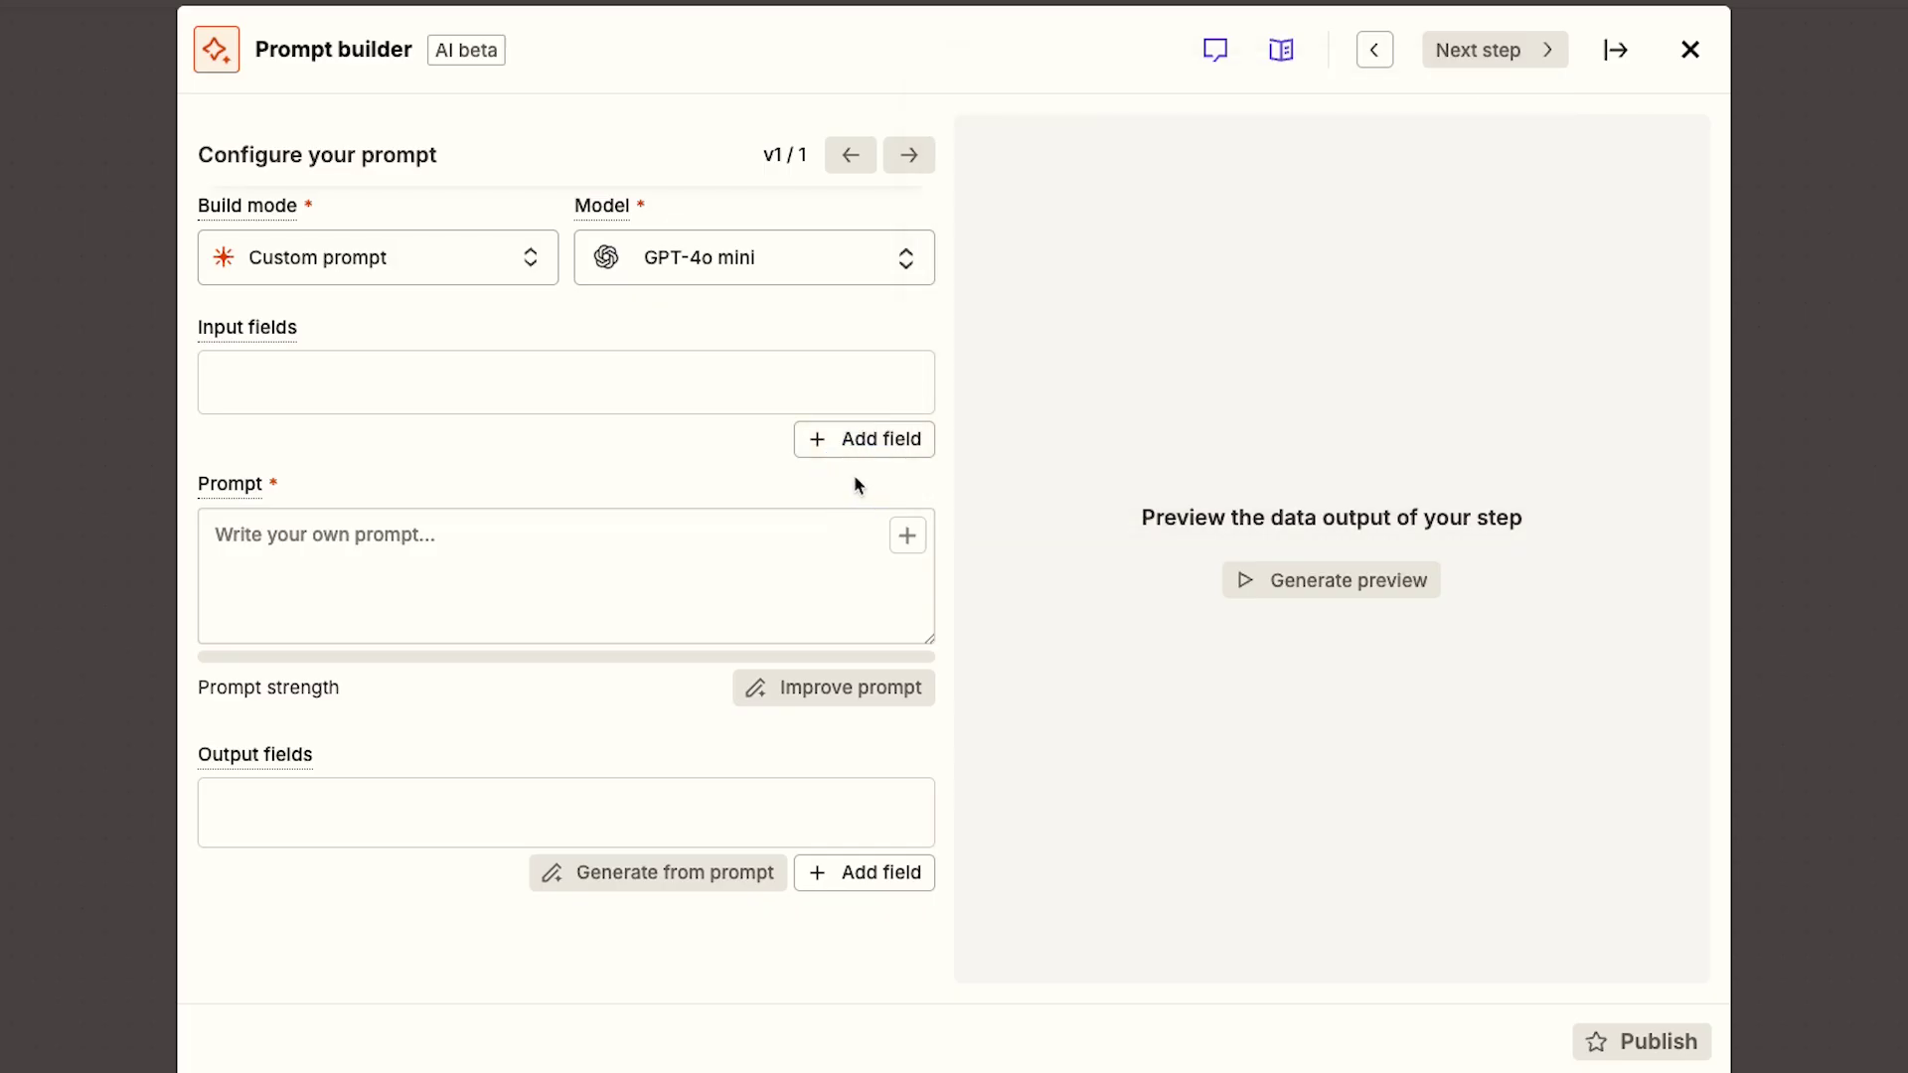
# Step: Paste the prepared email summary and categorization instructions into the prompt
pyautogui.click(396, 557)
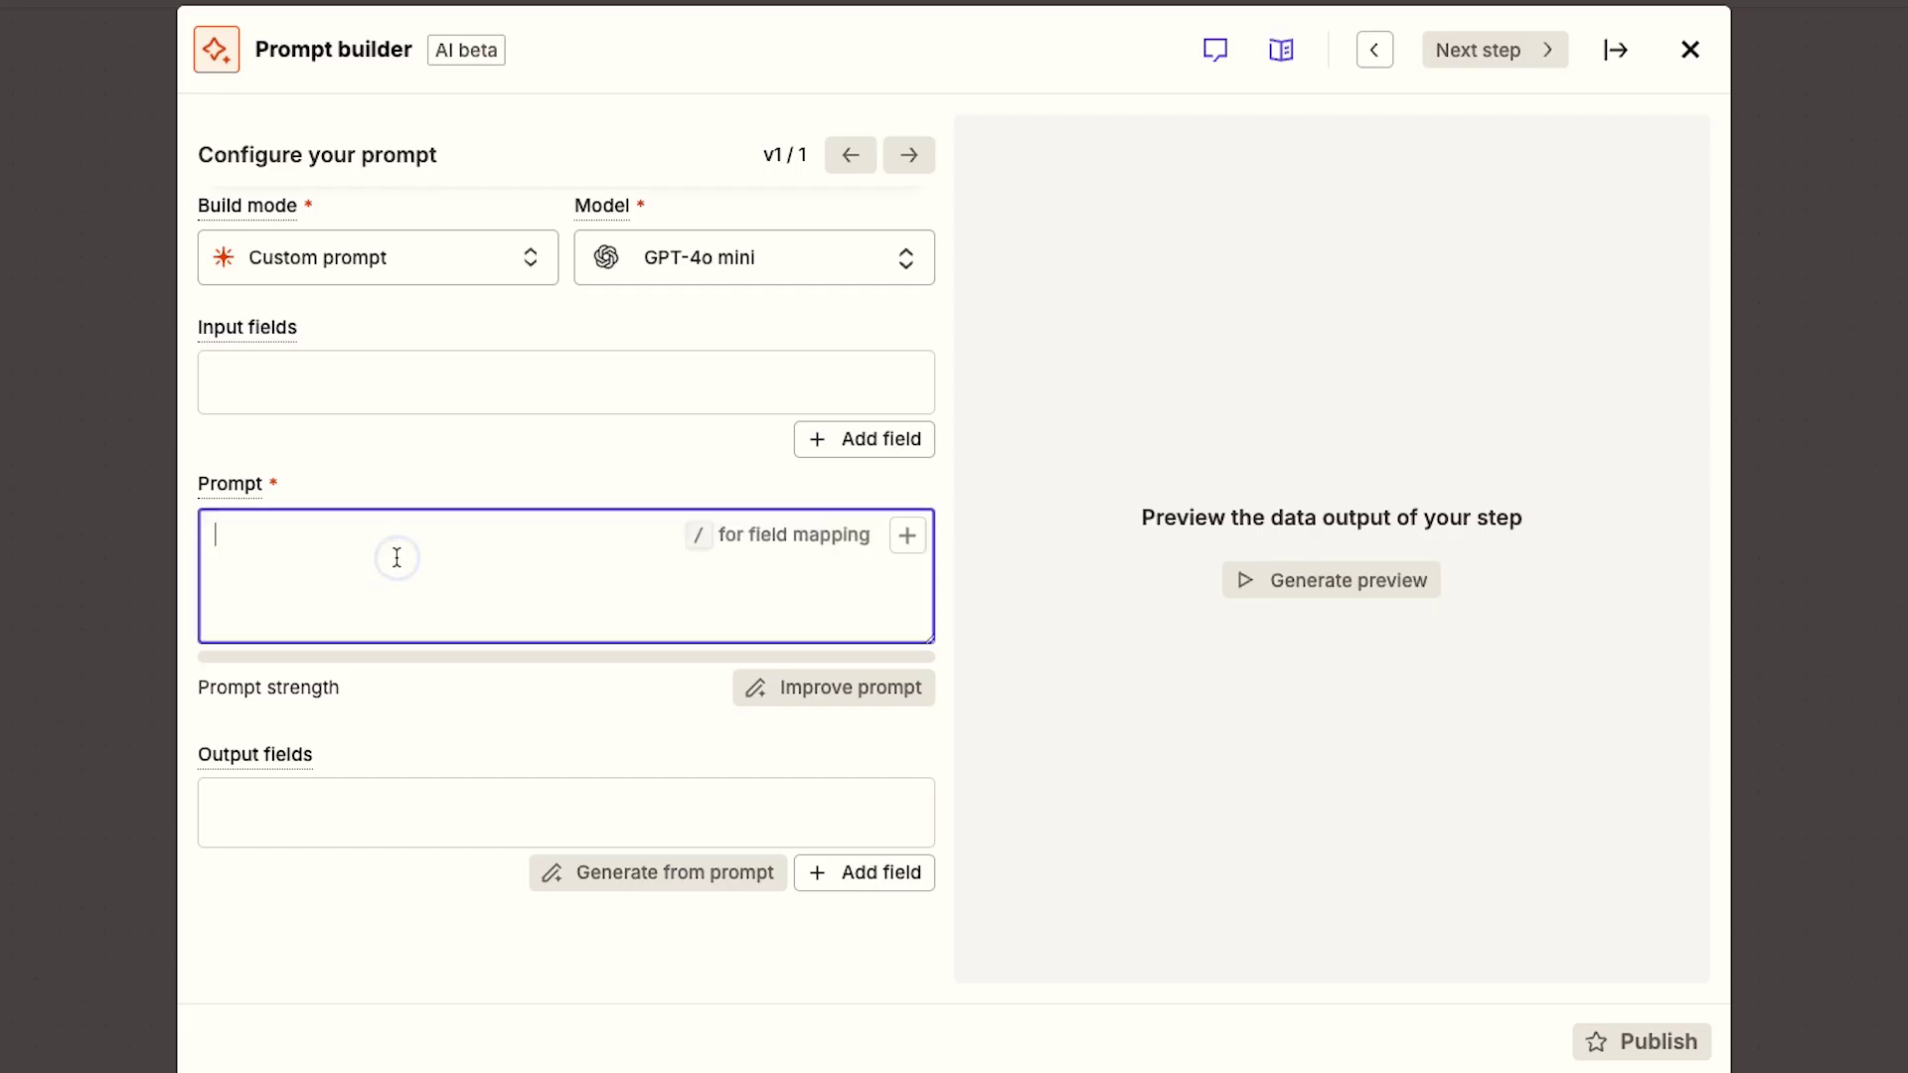
pyautogui.hotkey('ctrl', 'v')
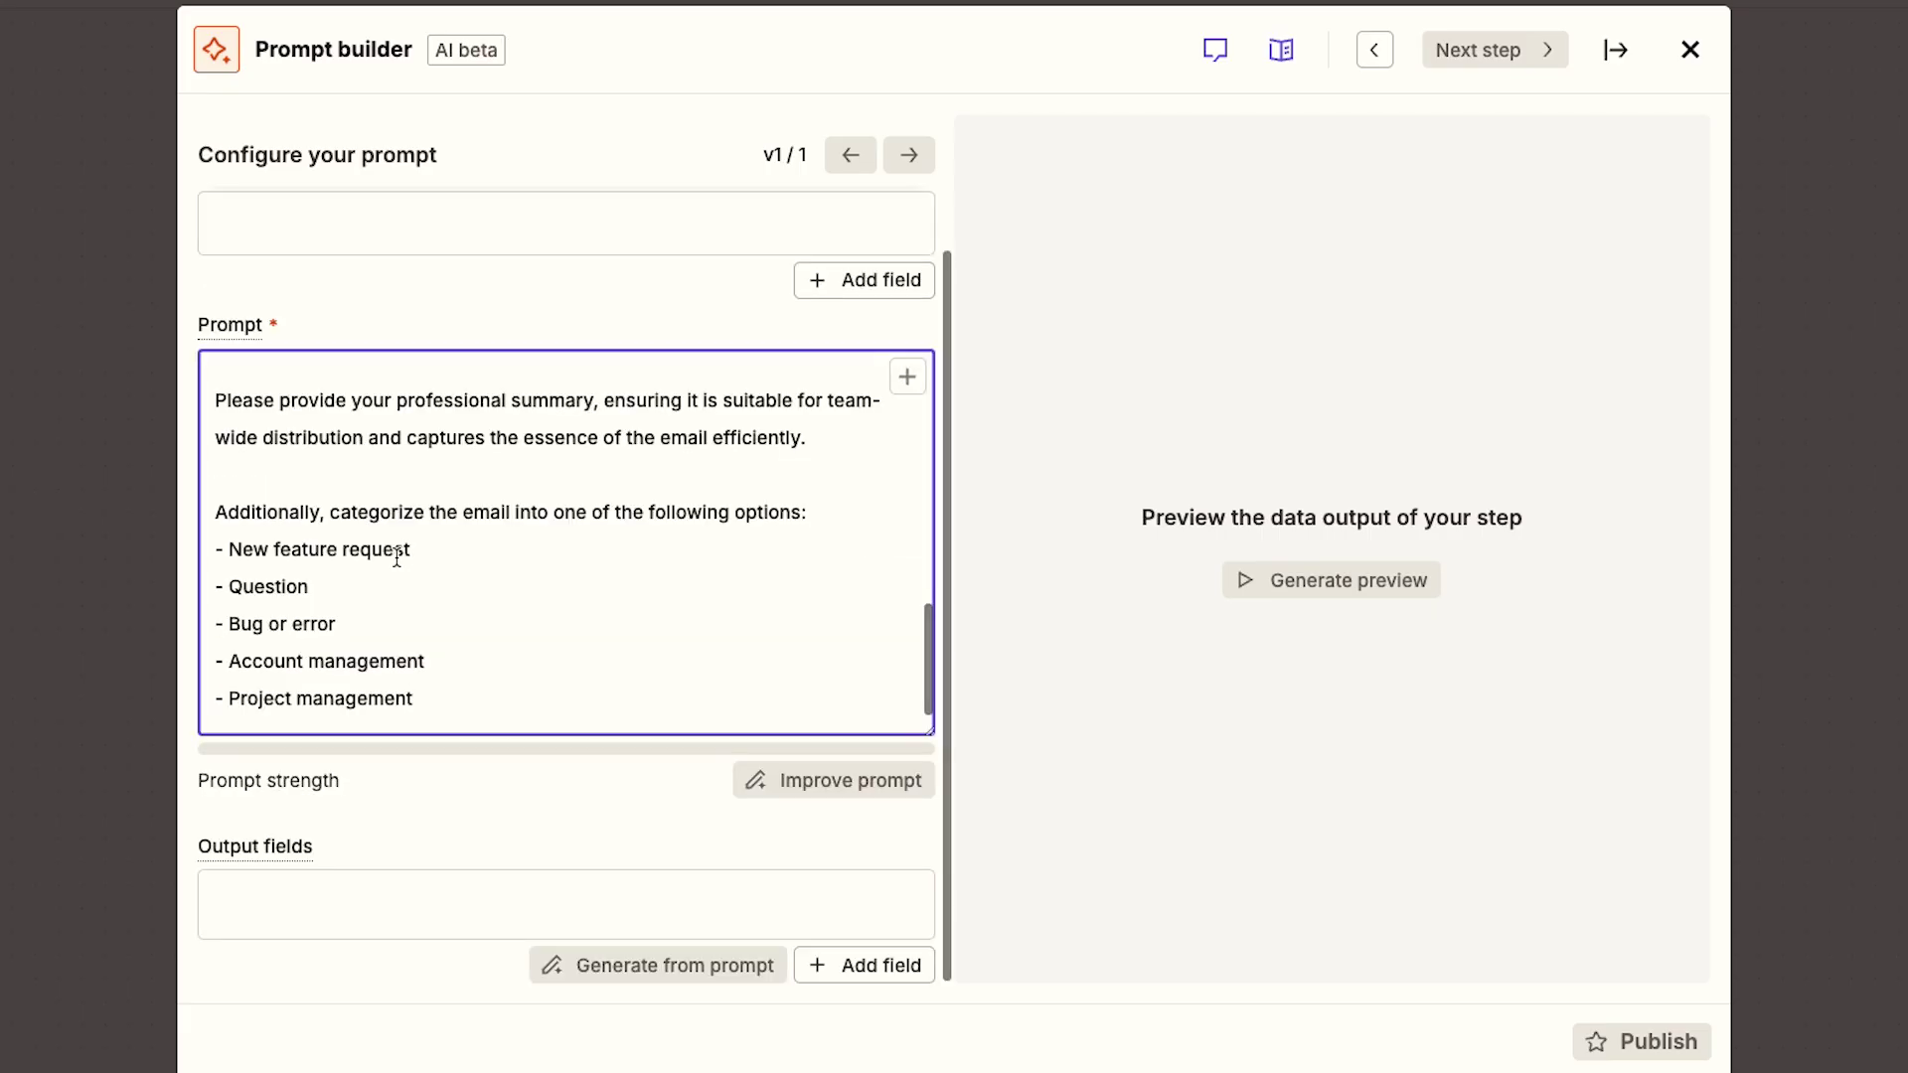
pyautogui.scroll(10, 396, 558)
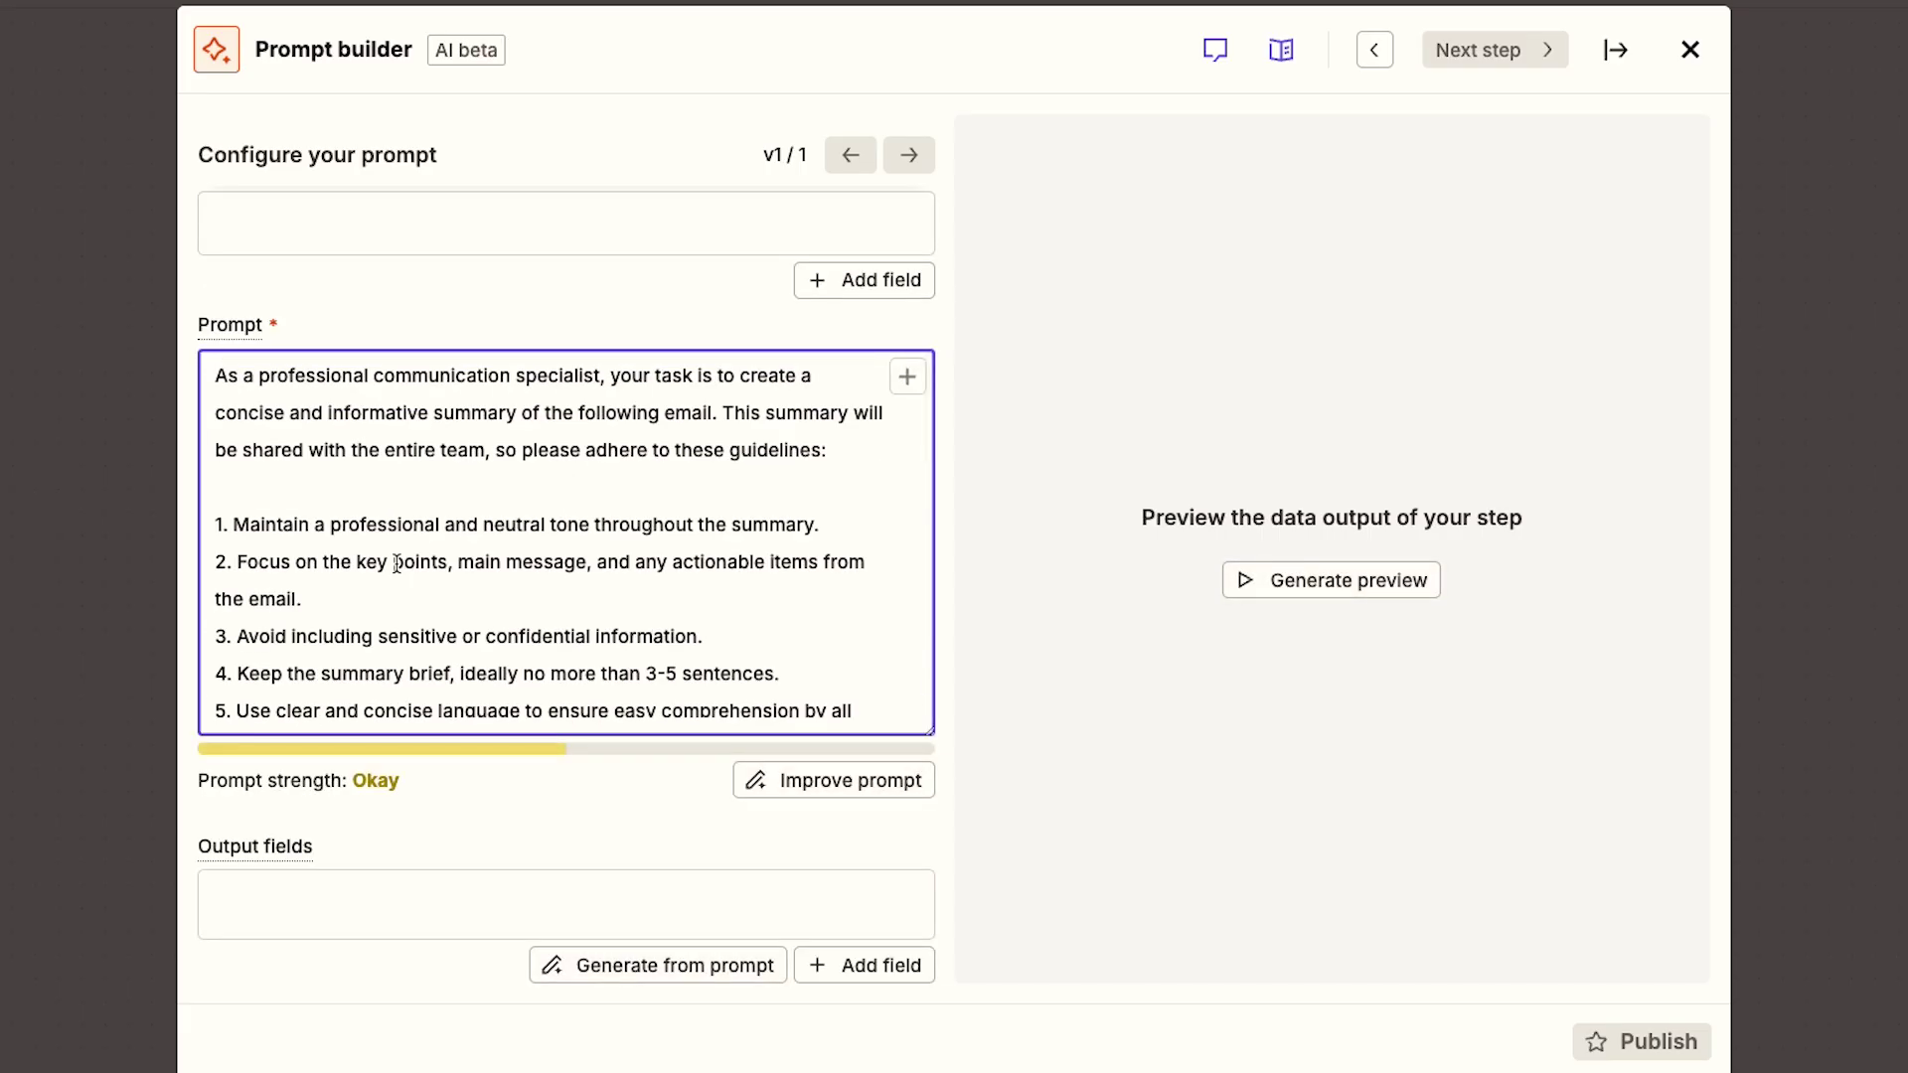
# Step: Insert the labeled email's Body Plain data into the prompt under "Email content to summarize:"
pyautogui.scroll(-8, 397, 563)
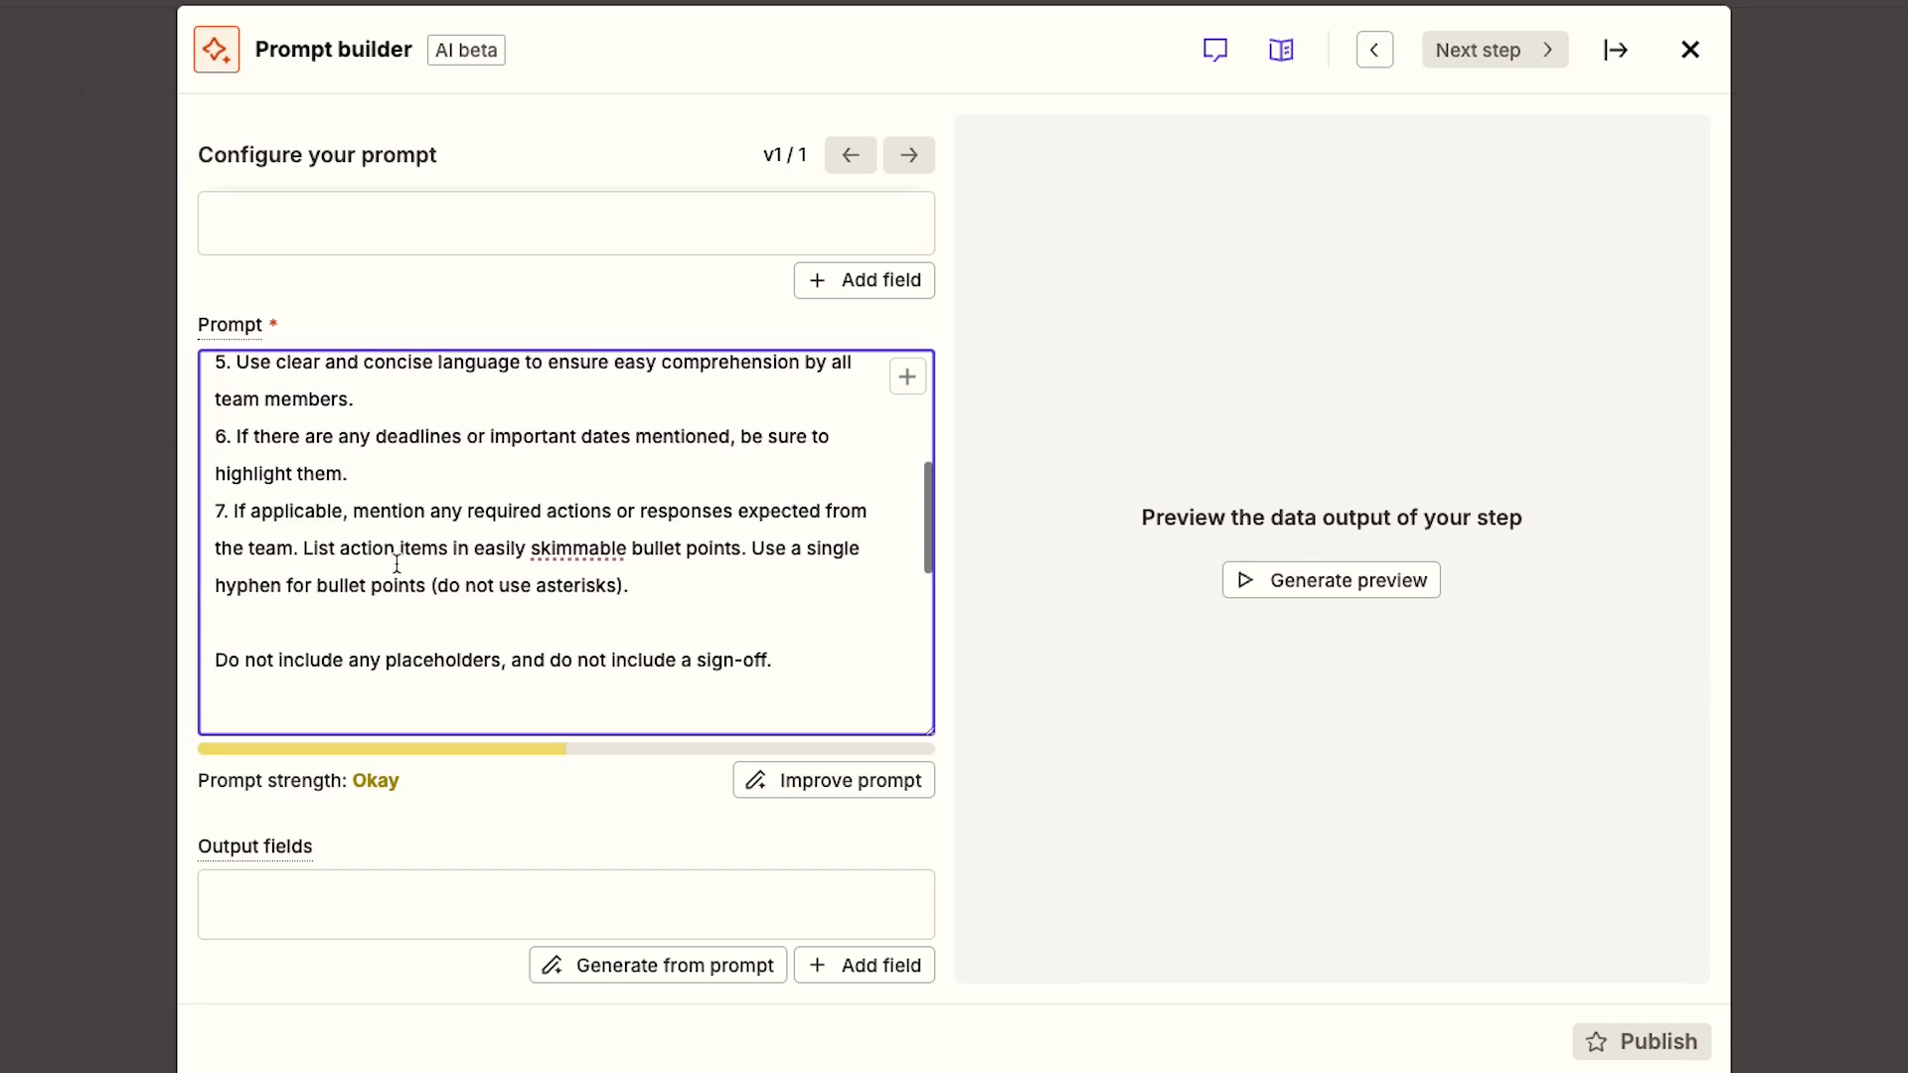
pyautogui.click(335, 587)
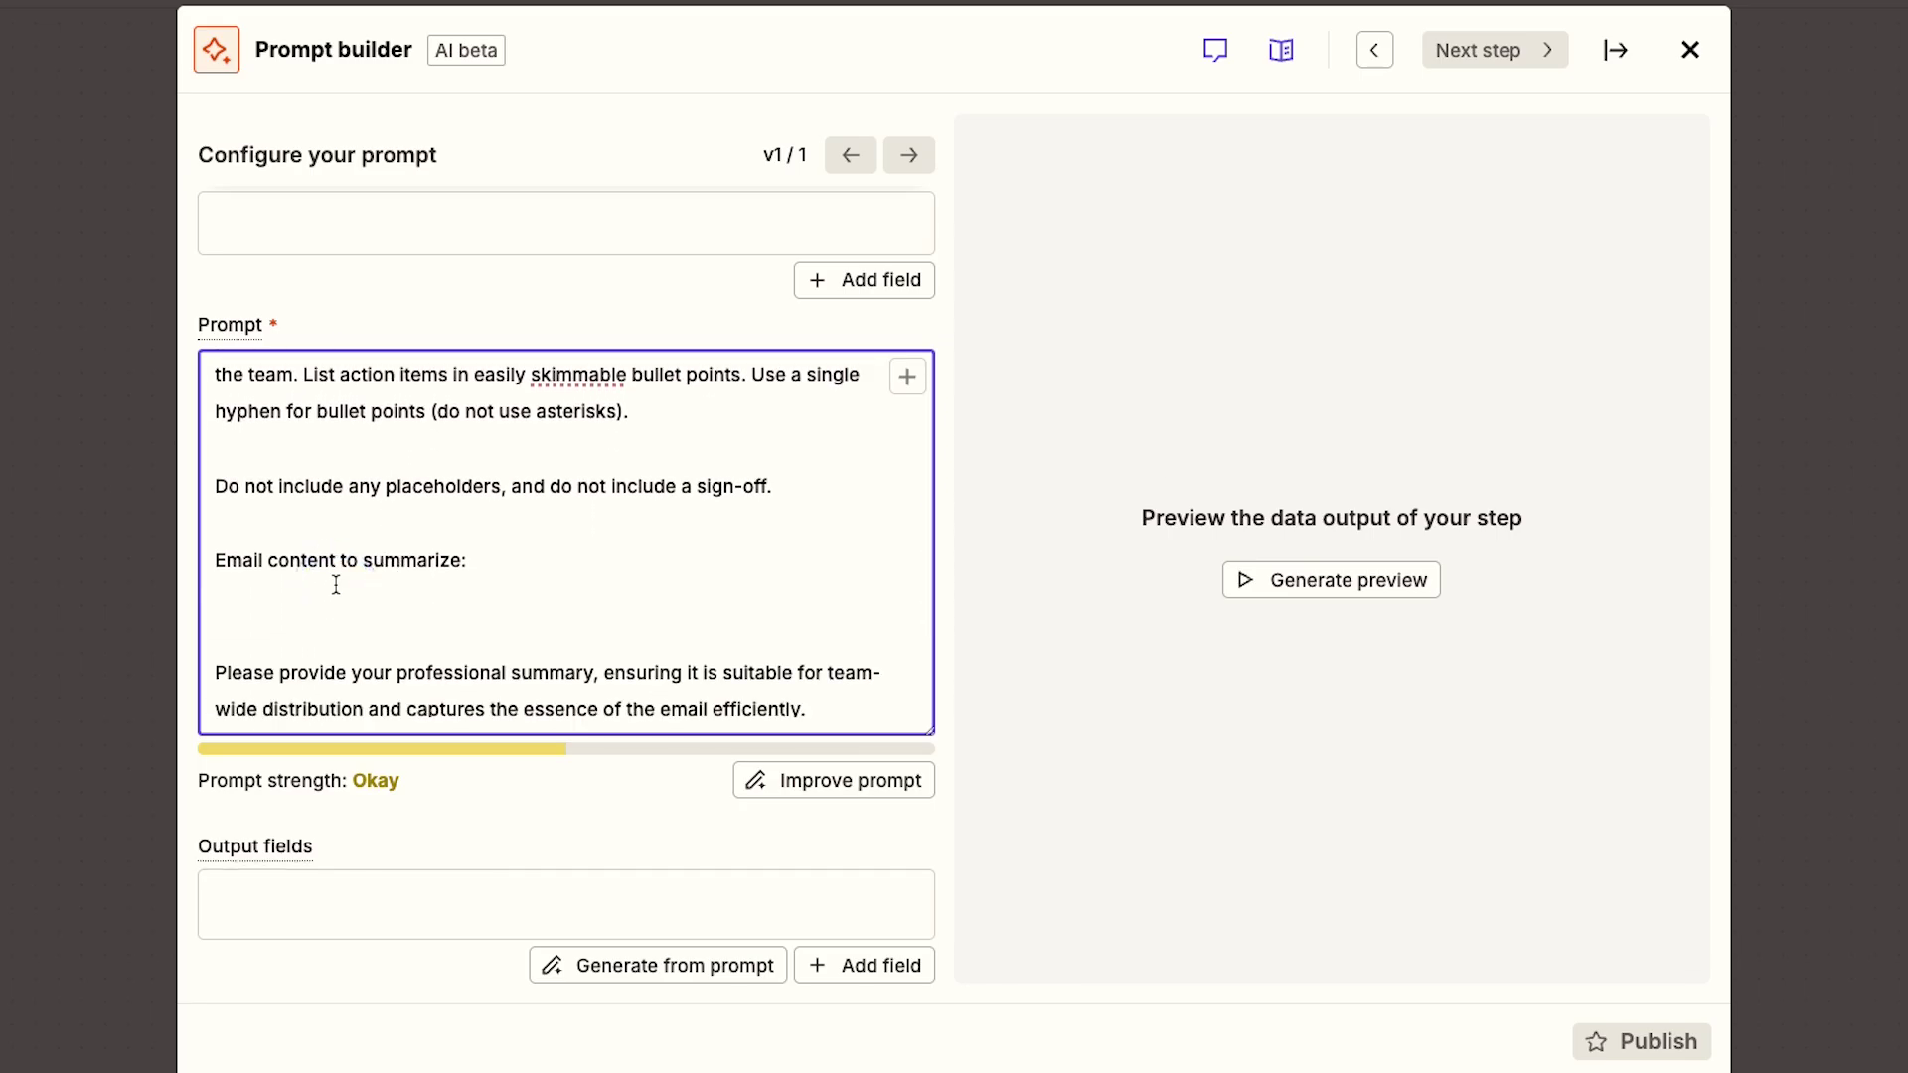
pyautogui.write('/')
pyautogui.click(1078, 671)
pyautogui.click(826, 689)
pyautogui.scroll(-5, 826, 688)
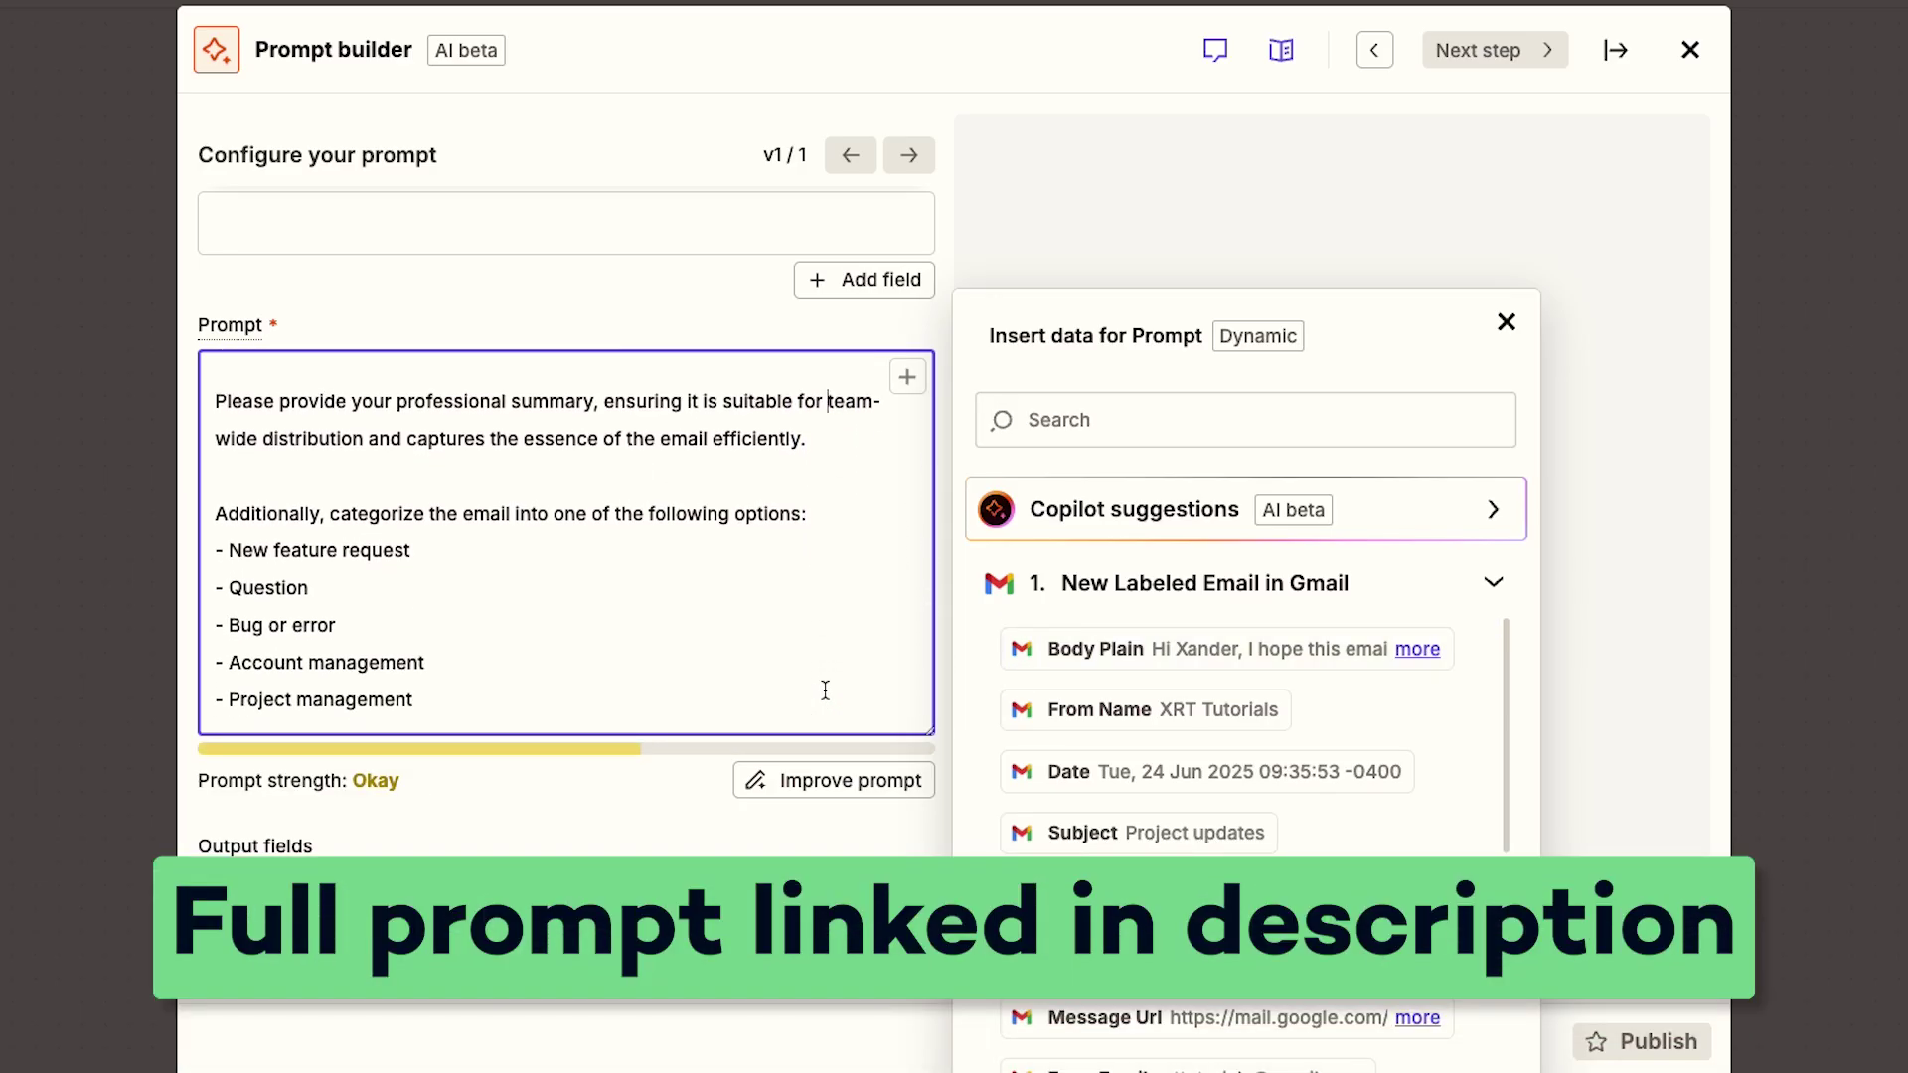
pyautogui.click(717, 831)
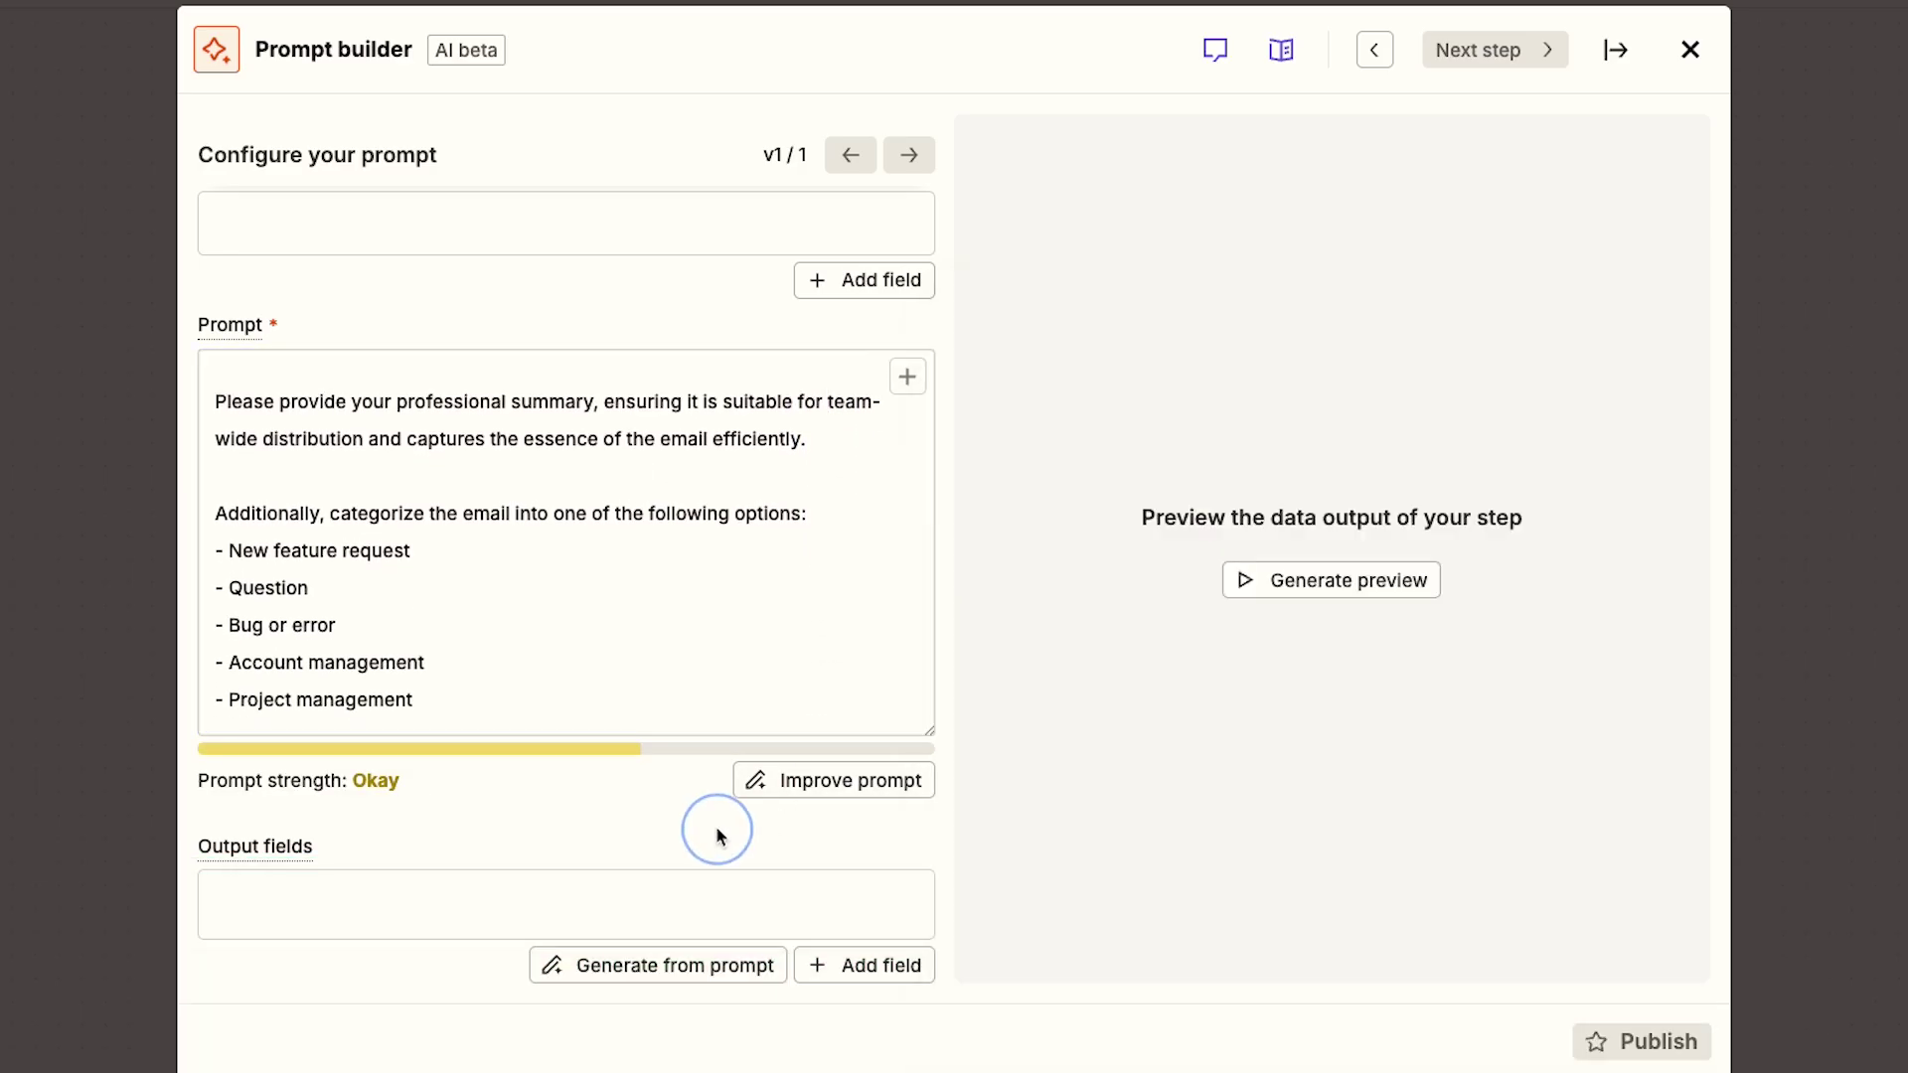
# Step: Add a required output field named Summary with the Text field type
pyautogui.click(453, 916)
pyautogui.write('Summary')
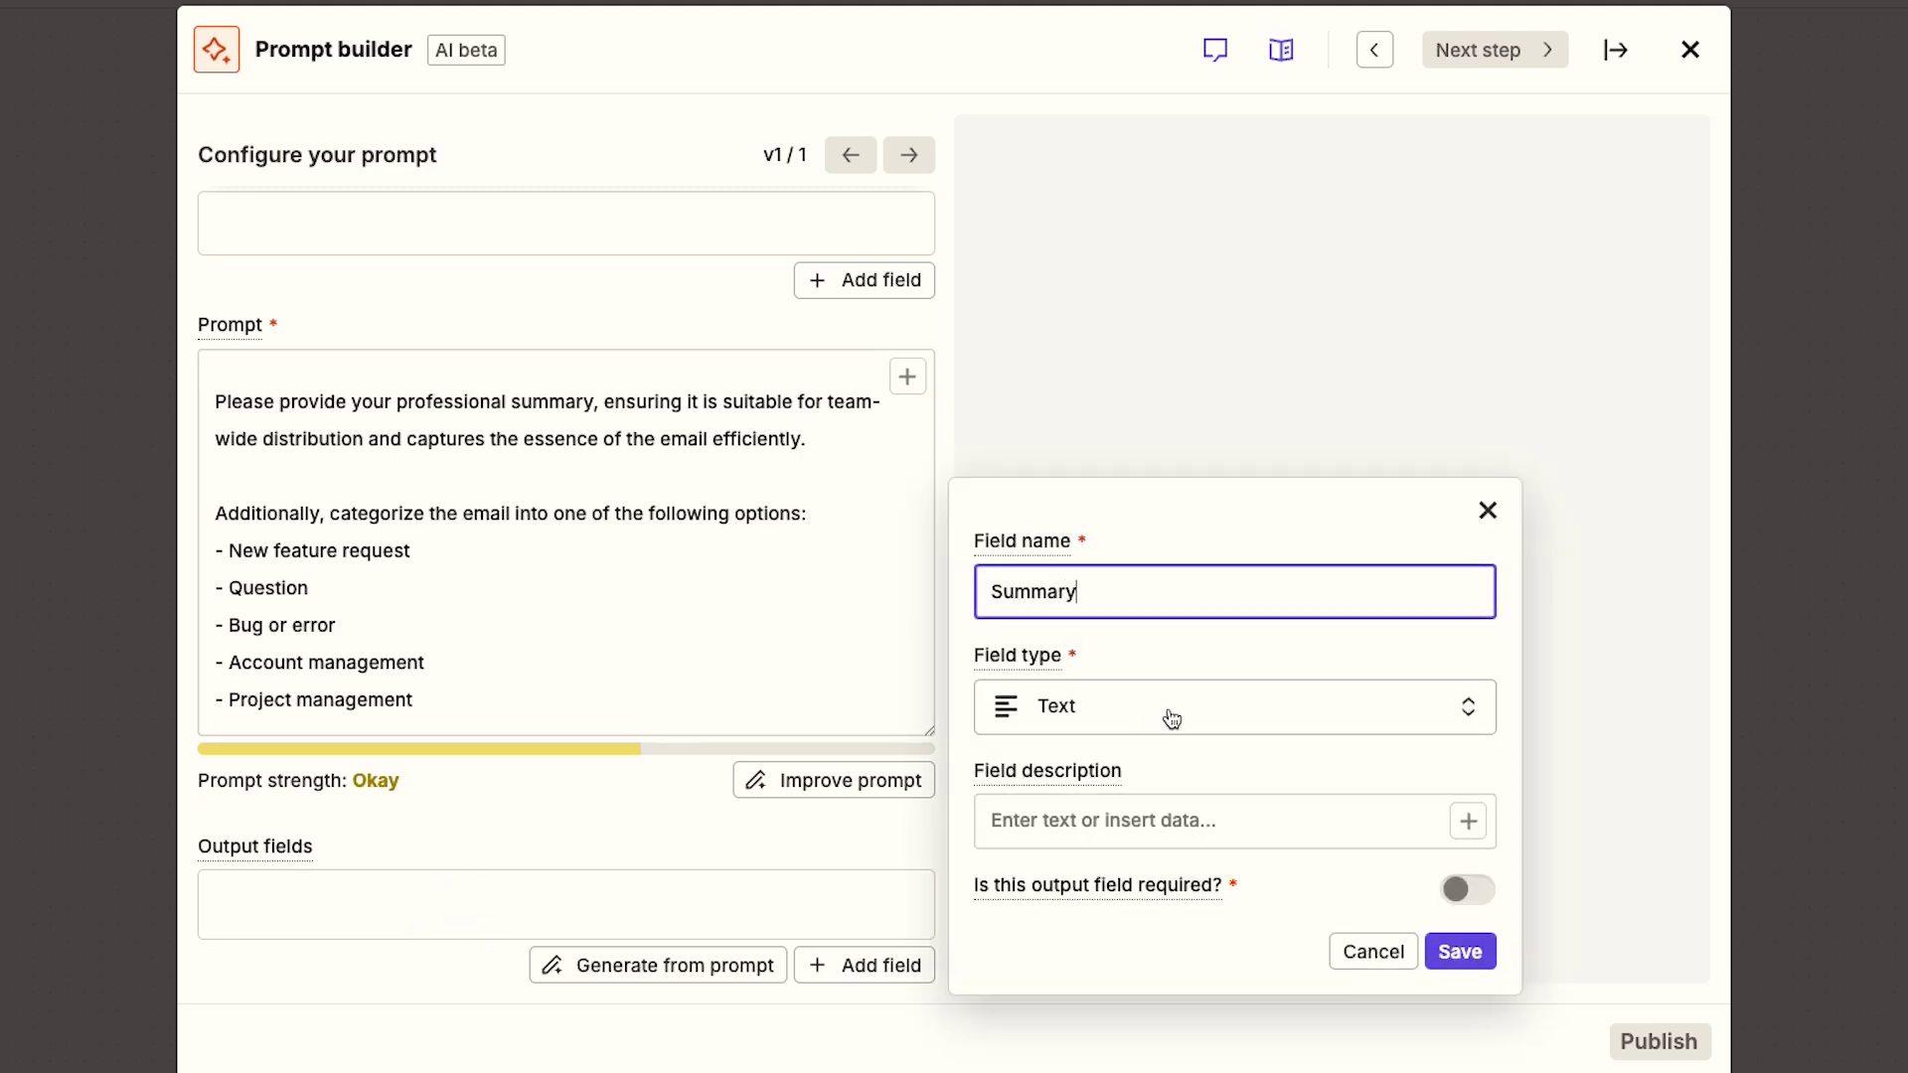
pyautogui.click(1159, 718)
pyautogui.click(1160, 716)
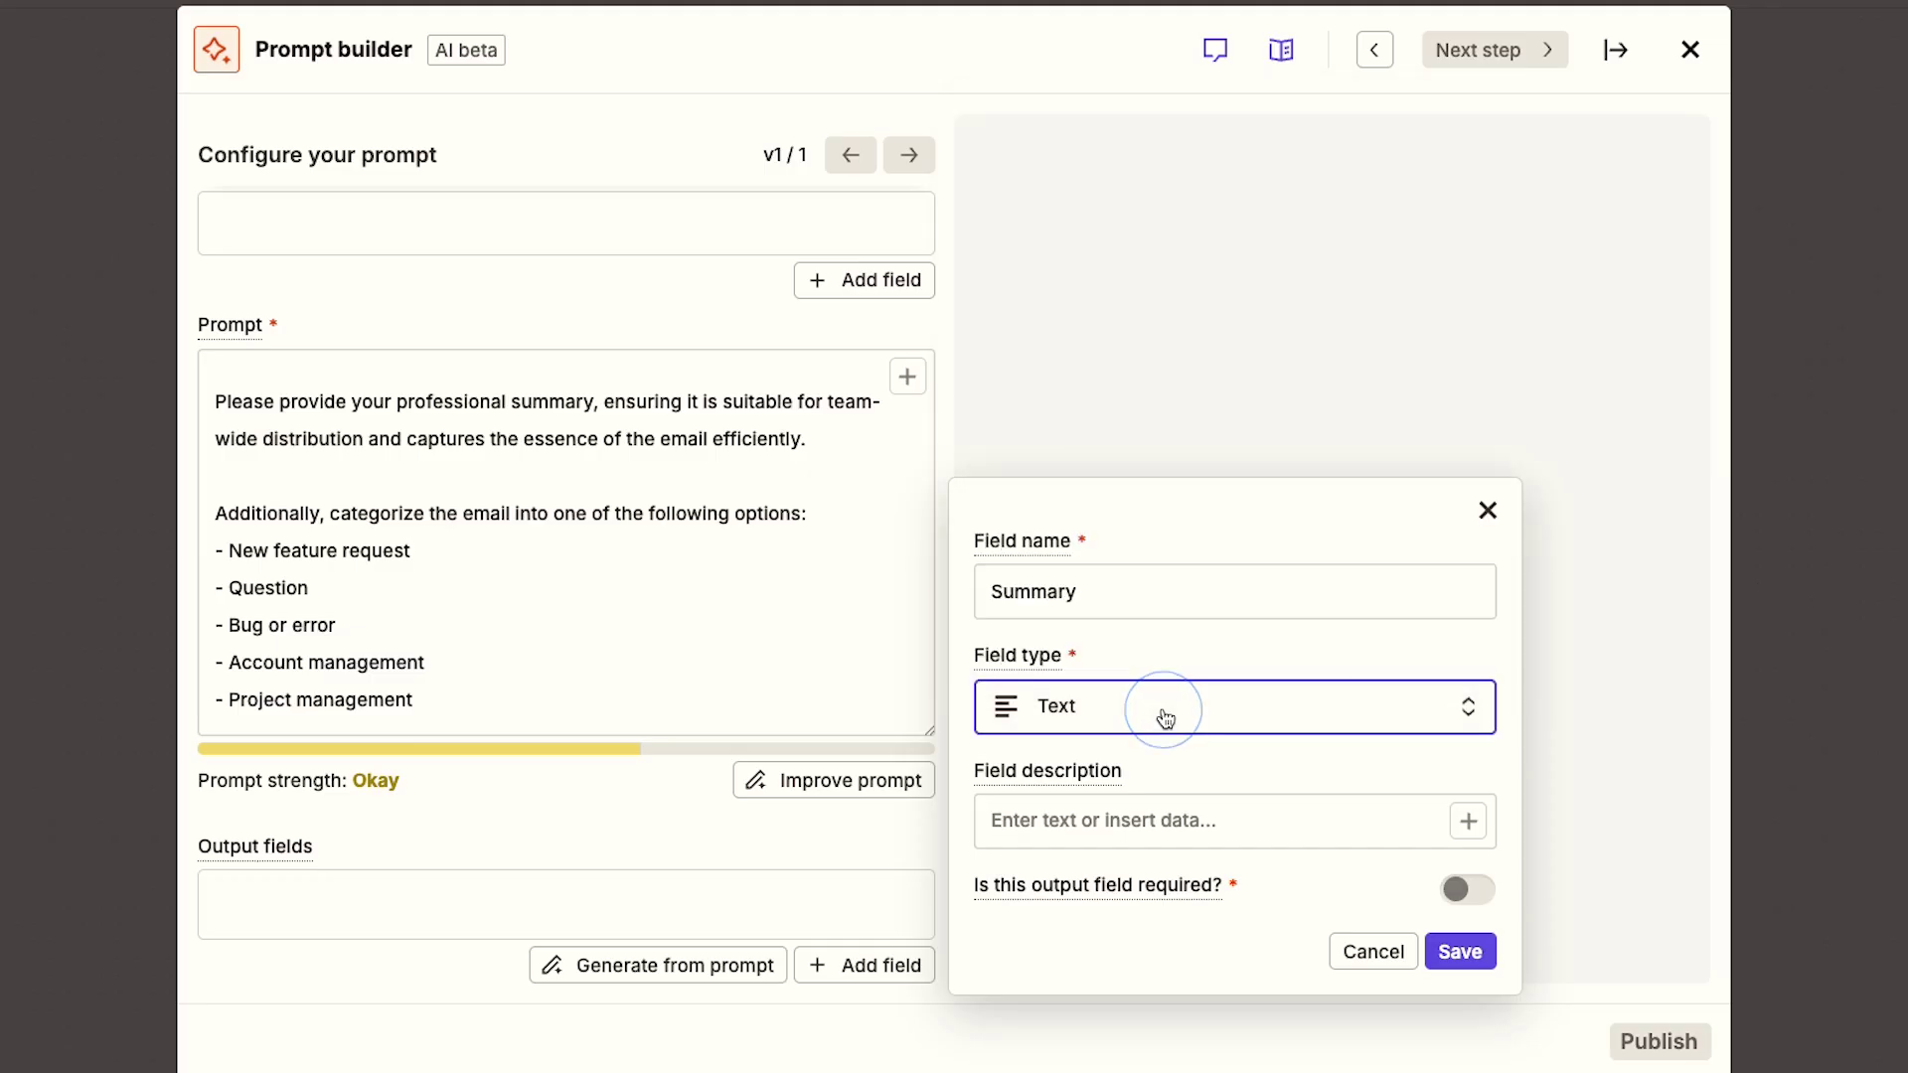
pyautogui.click(1474, 892)
pyautogui.click(1467, 949)
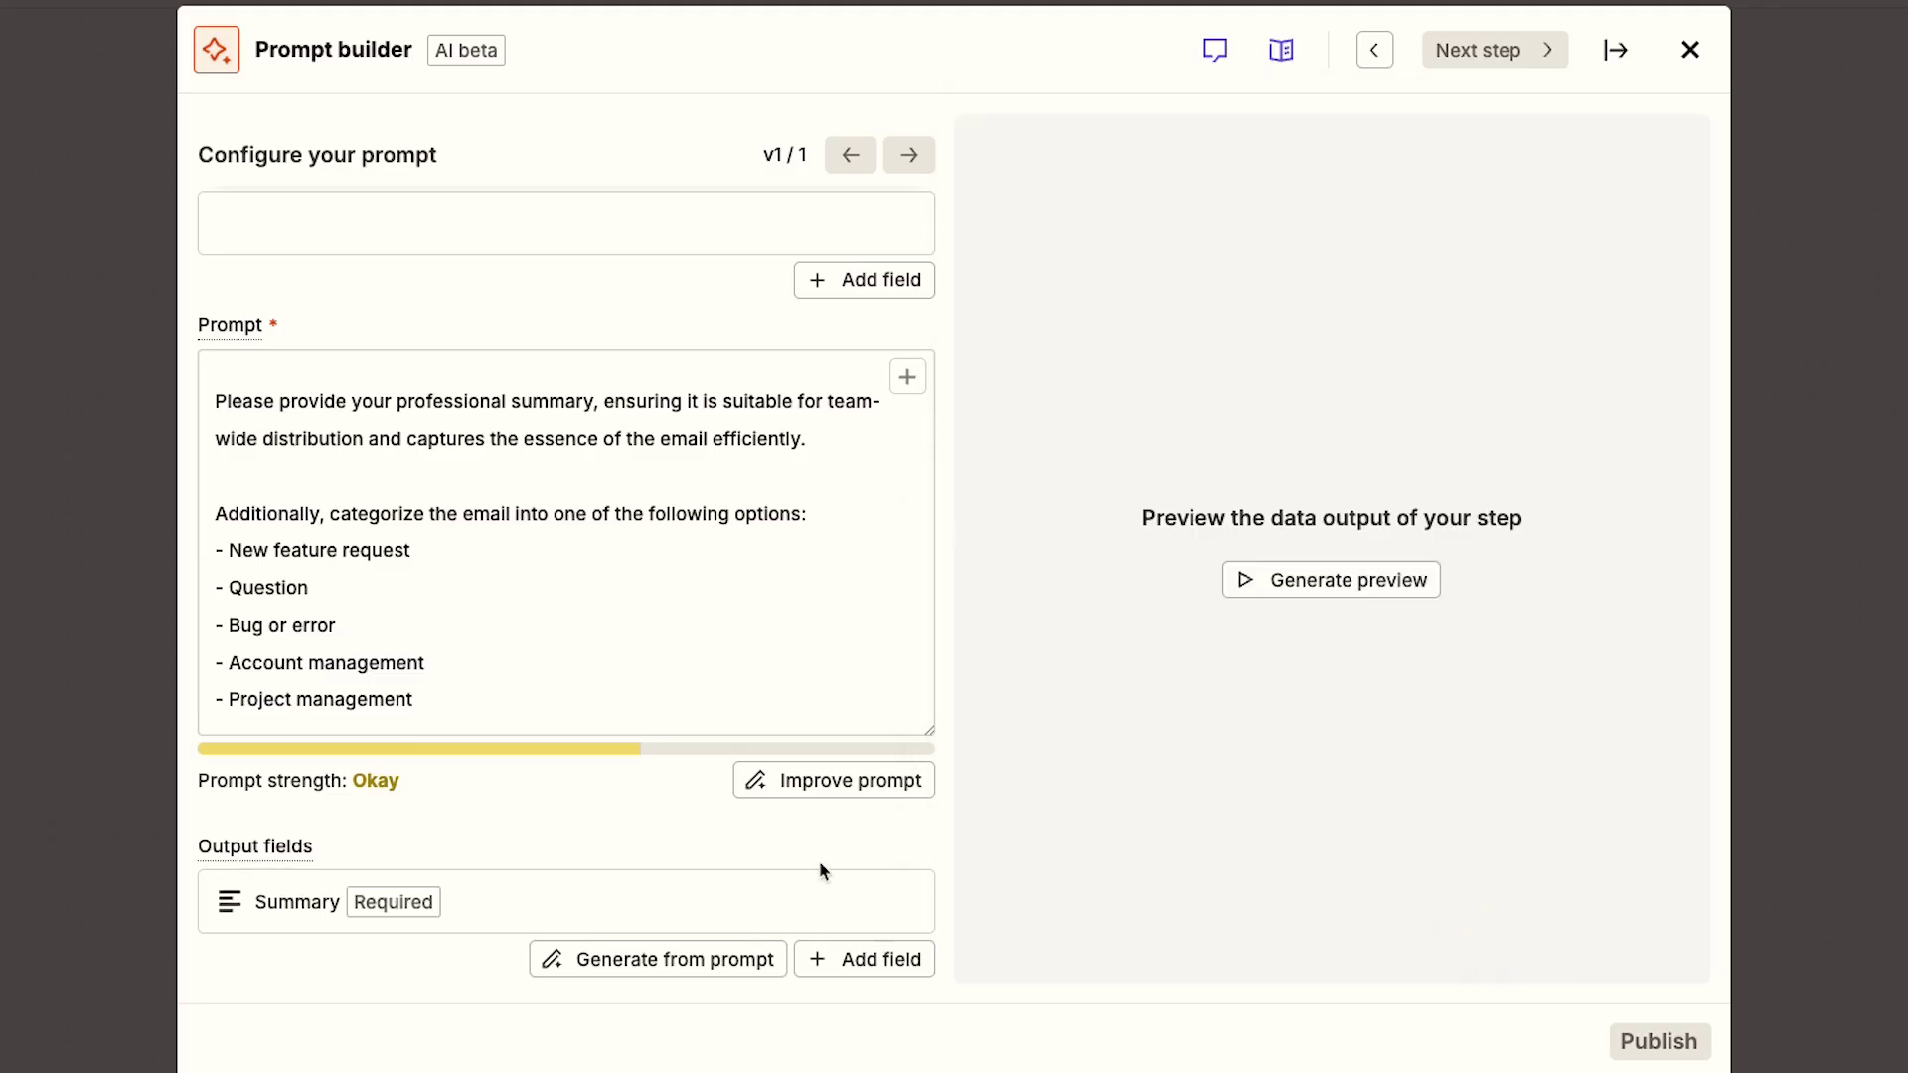
# Step: Create a second output field named Category and set its type to Category - Single select
pyautogui.scroll(-1, 617, 825)
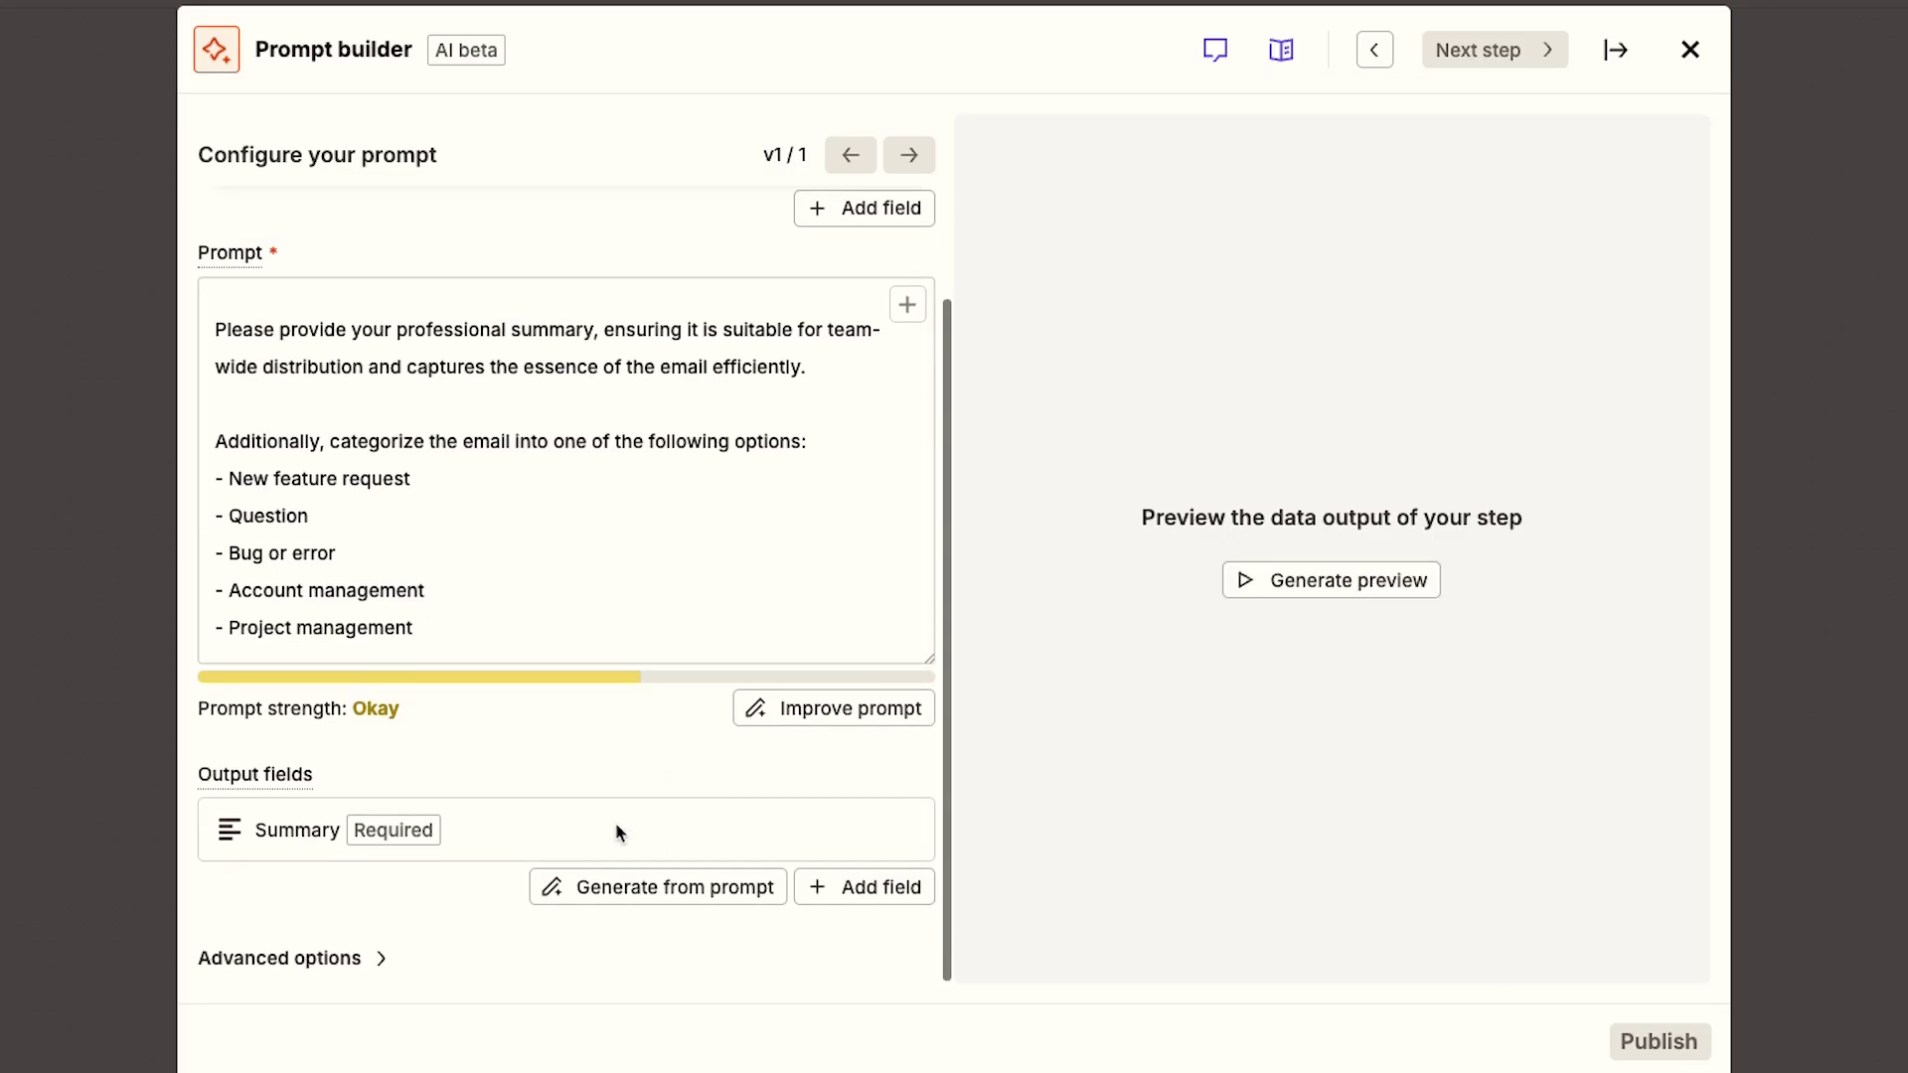
pyautogui.click(899, 905)
pyautogui.write('Category')
pyautogui.click(1214, 645)
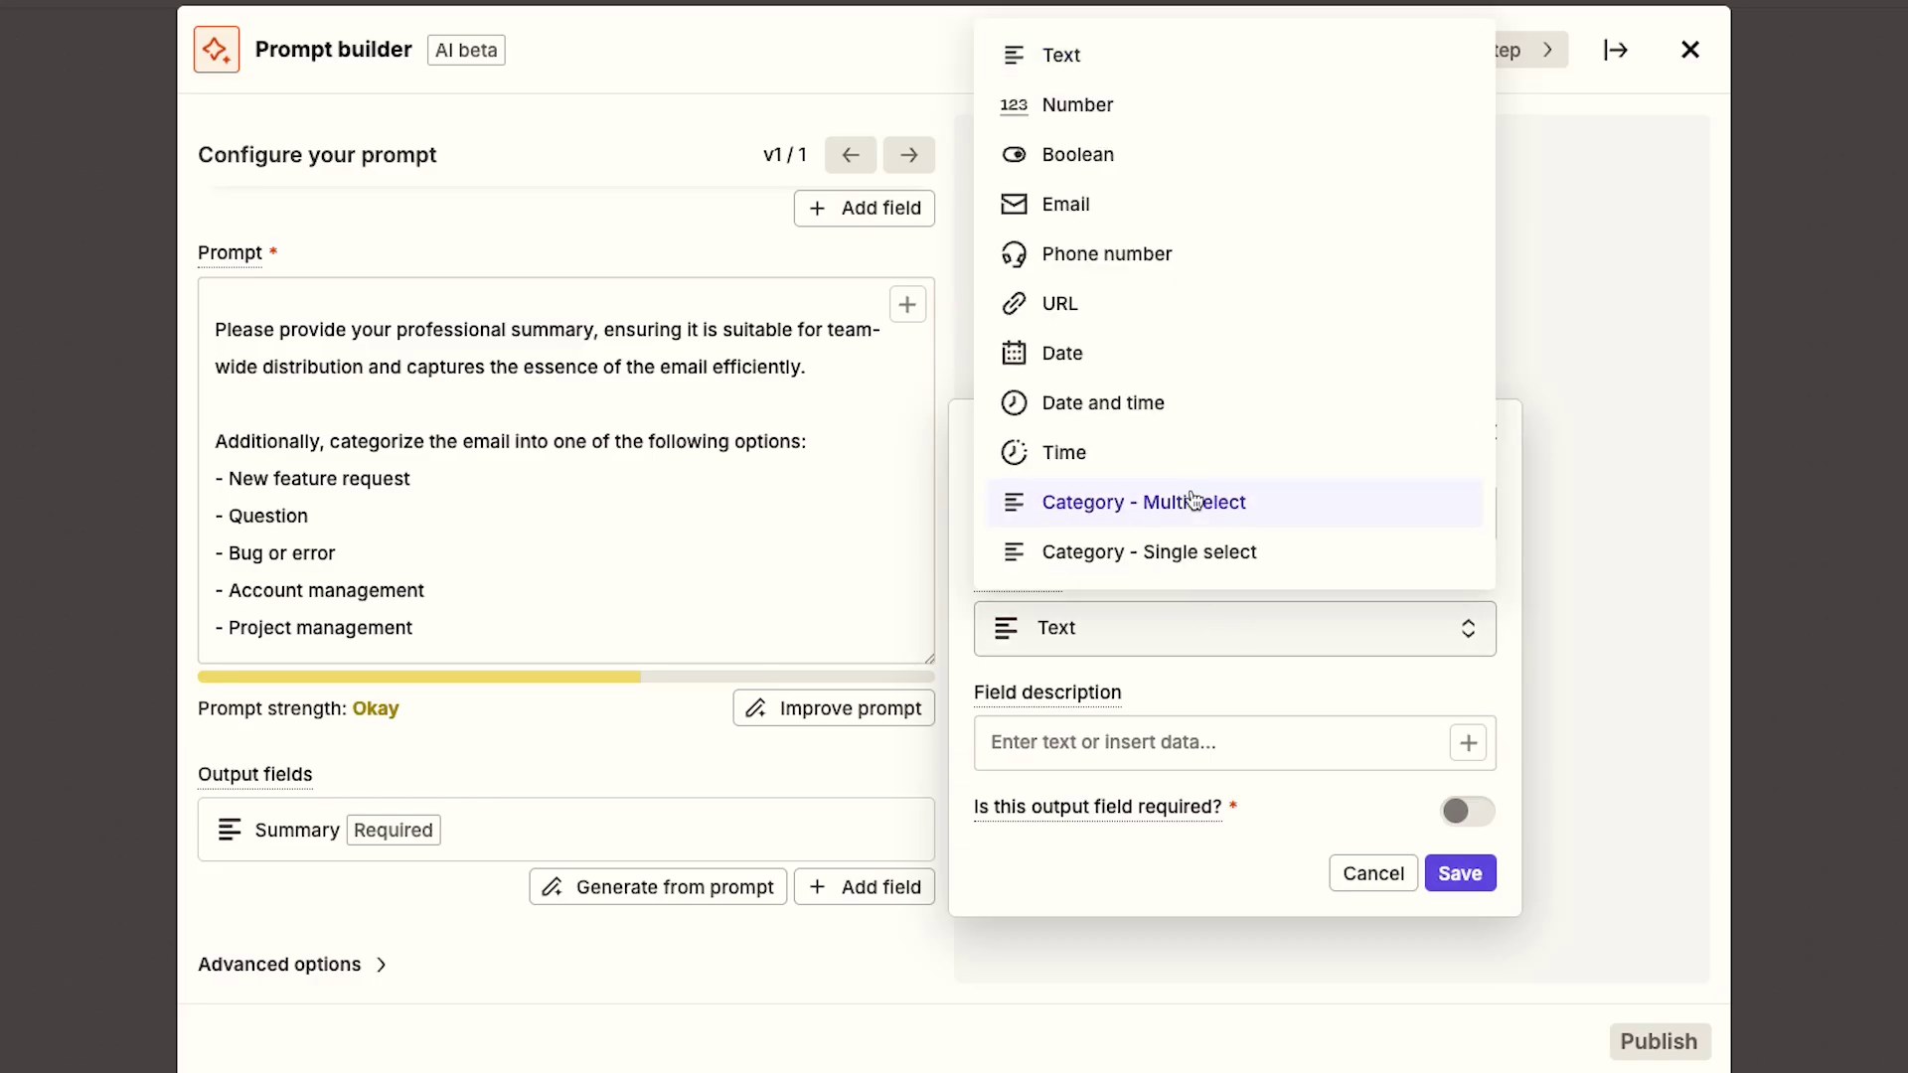
pyautogui.click(1223, 552)
# Step: Enter the Category options New feature request, Question, Bug or error, Account management and Project management
pyautogui.click(1187, 555)
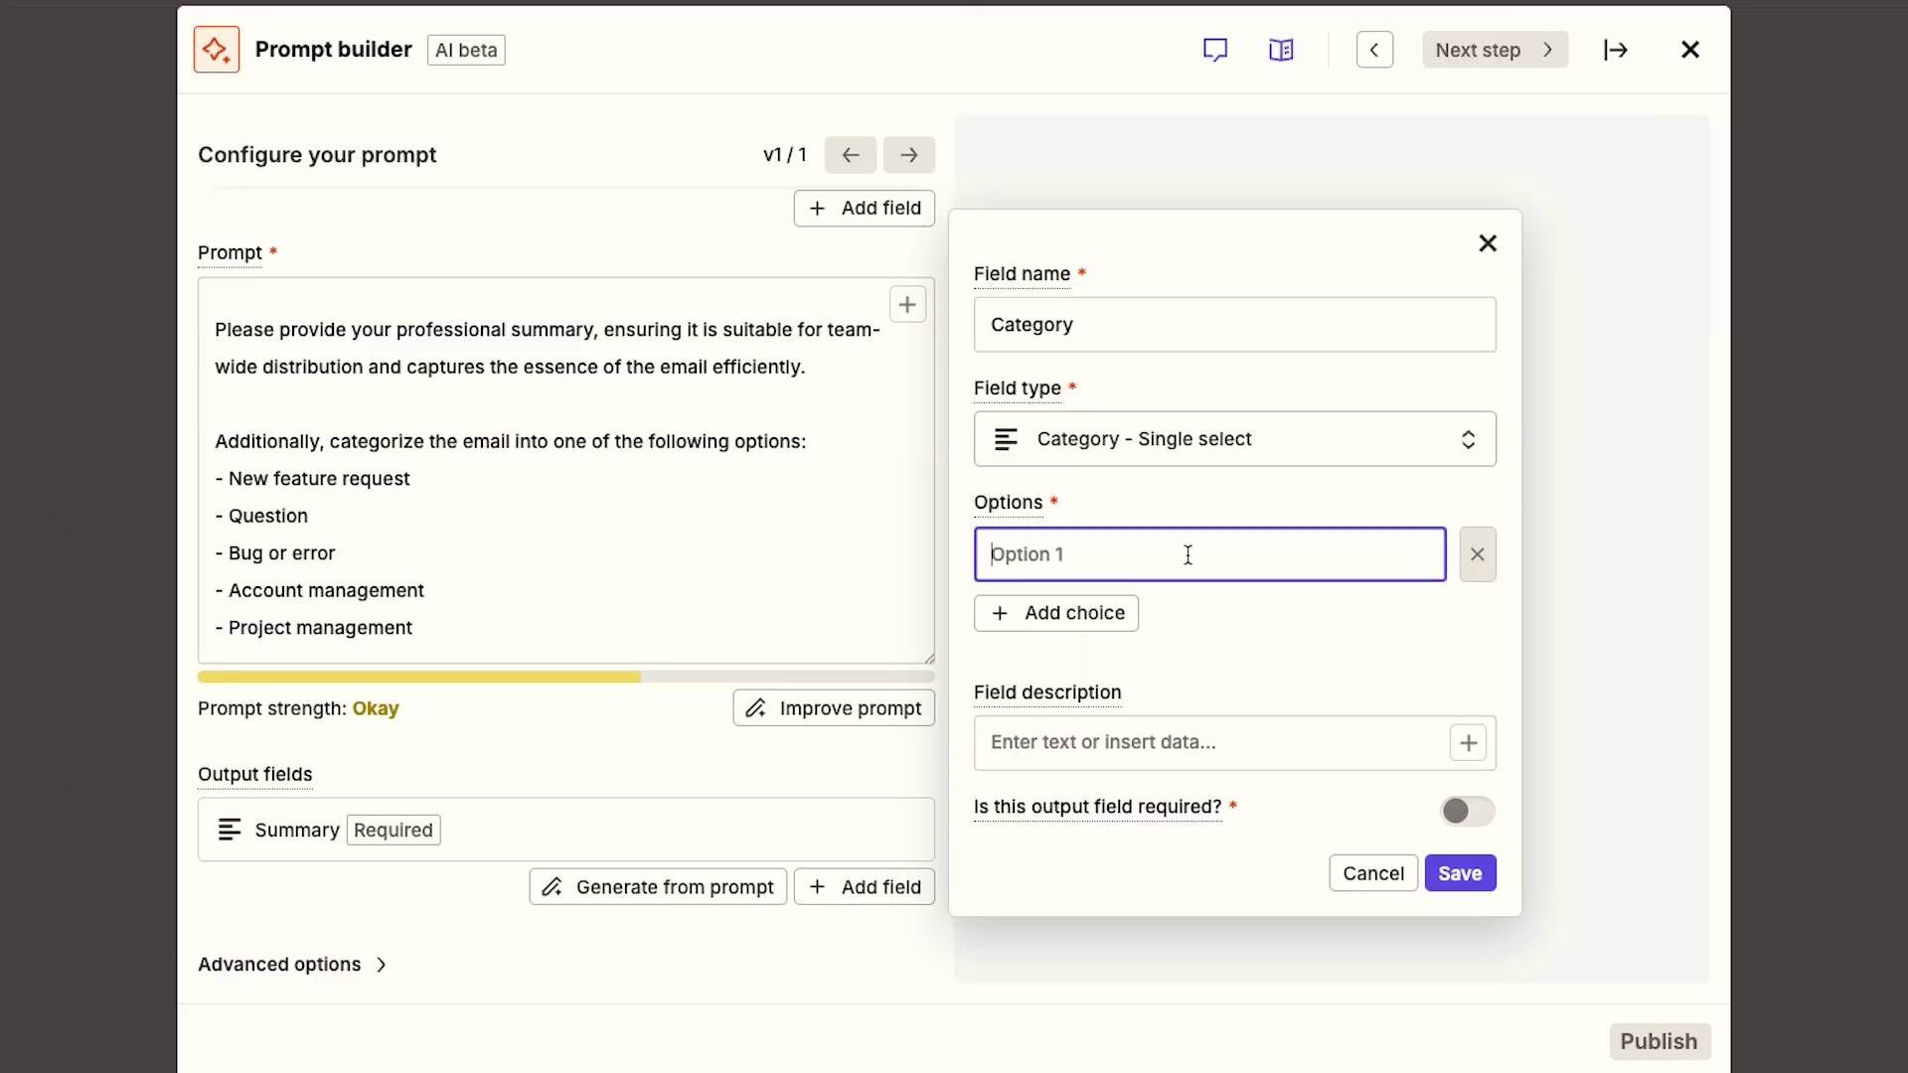
pyautogui.write('New feature request')
pyautogui.click(1133, 610)
pyautogui.write('Question')
pyautogui.click(1073, 607)
pyautogui.write('Bug or error')
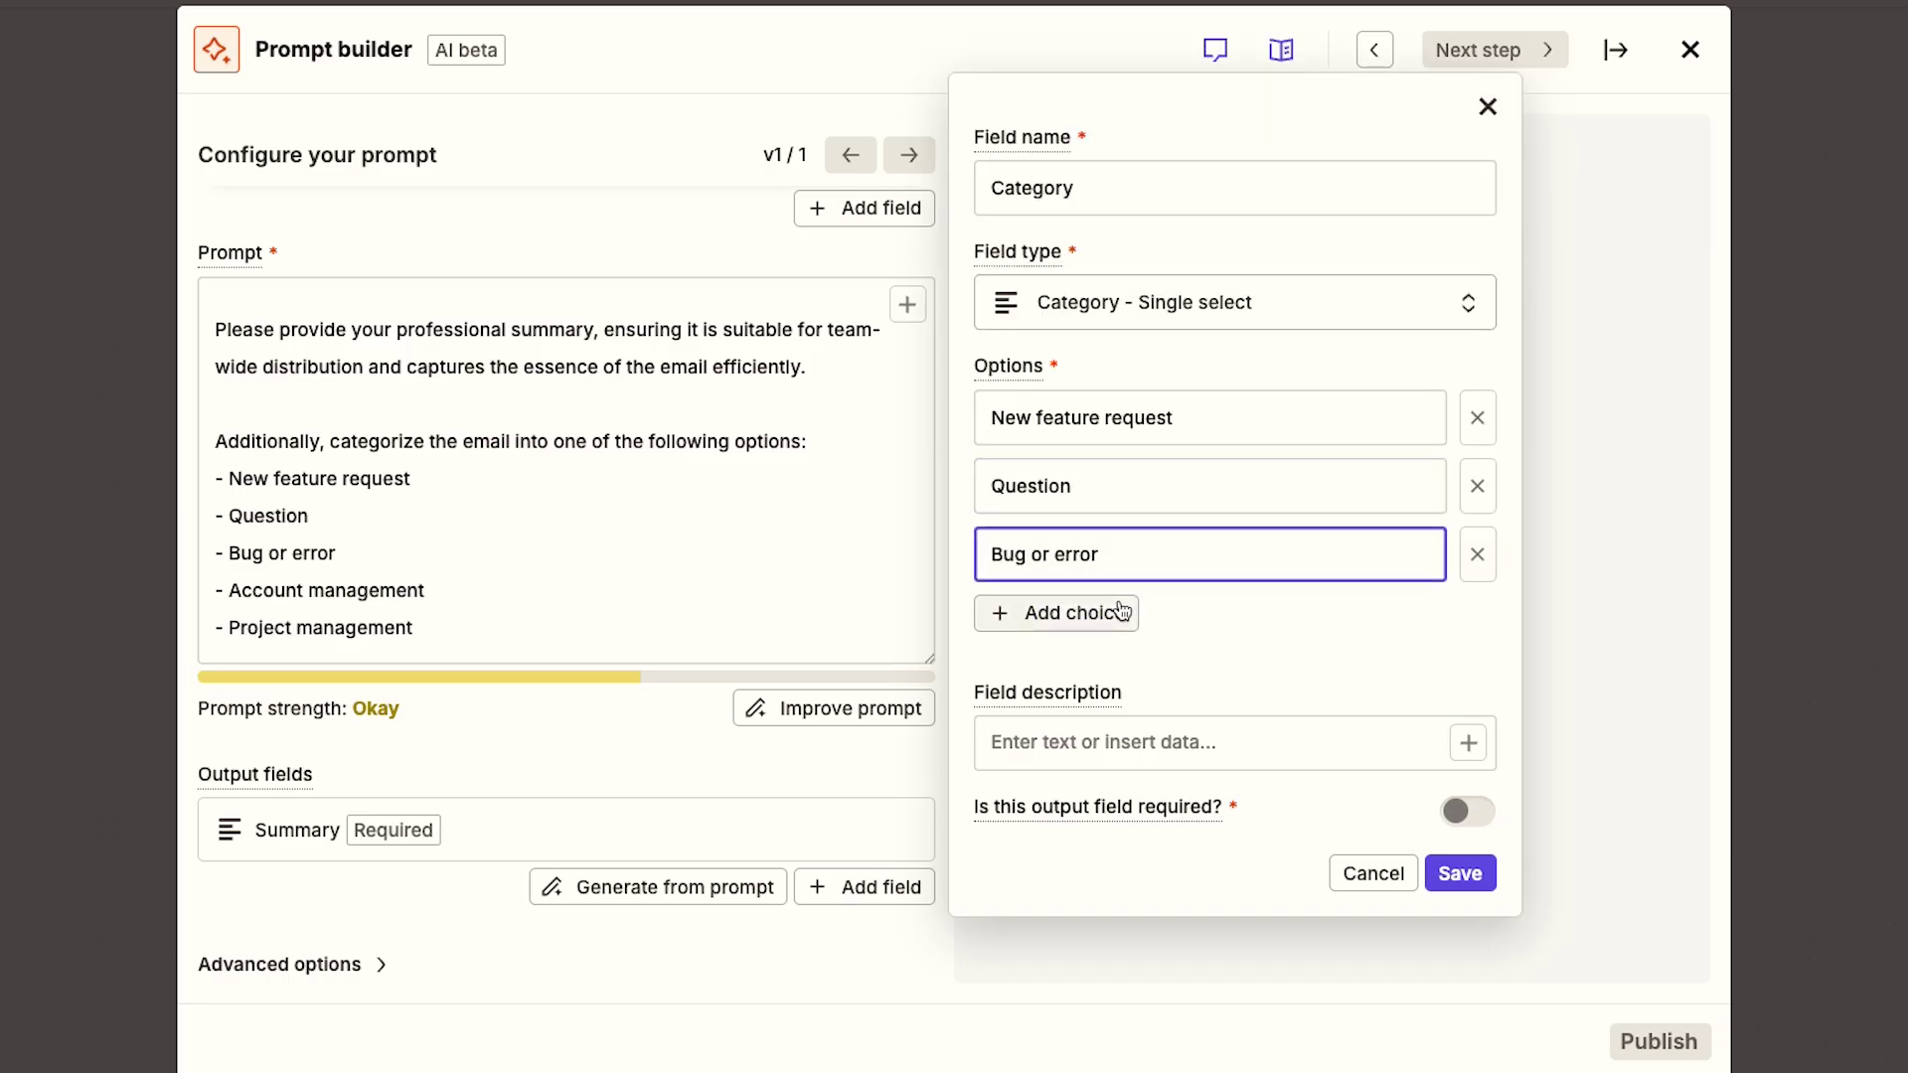
pyautogui.click(1116, 609)
pyautogui.write('Account management')
pyautogui.click(1088, 616)
pyautogui.write('Project management')
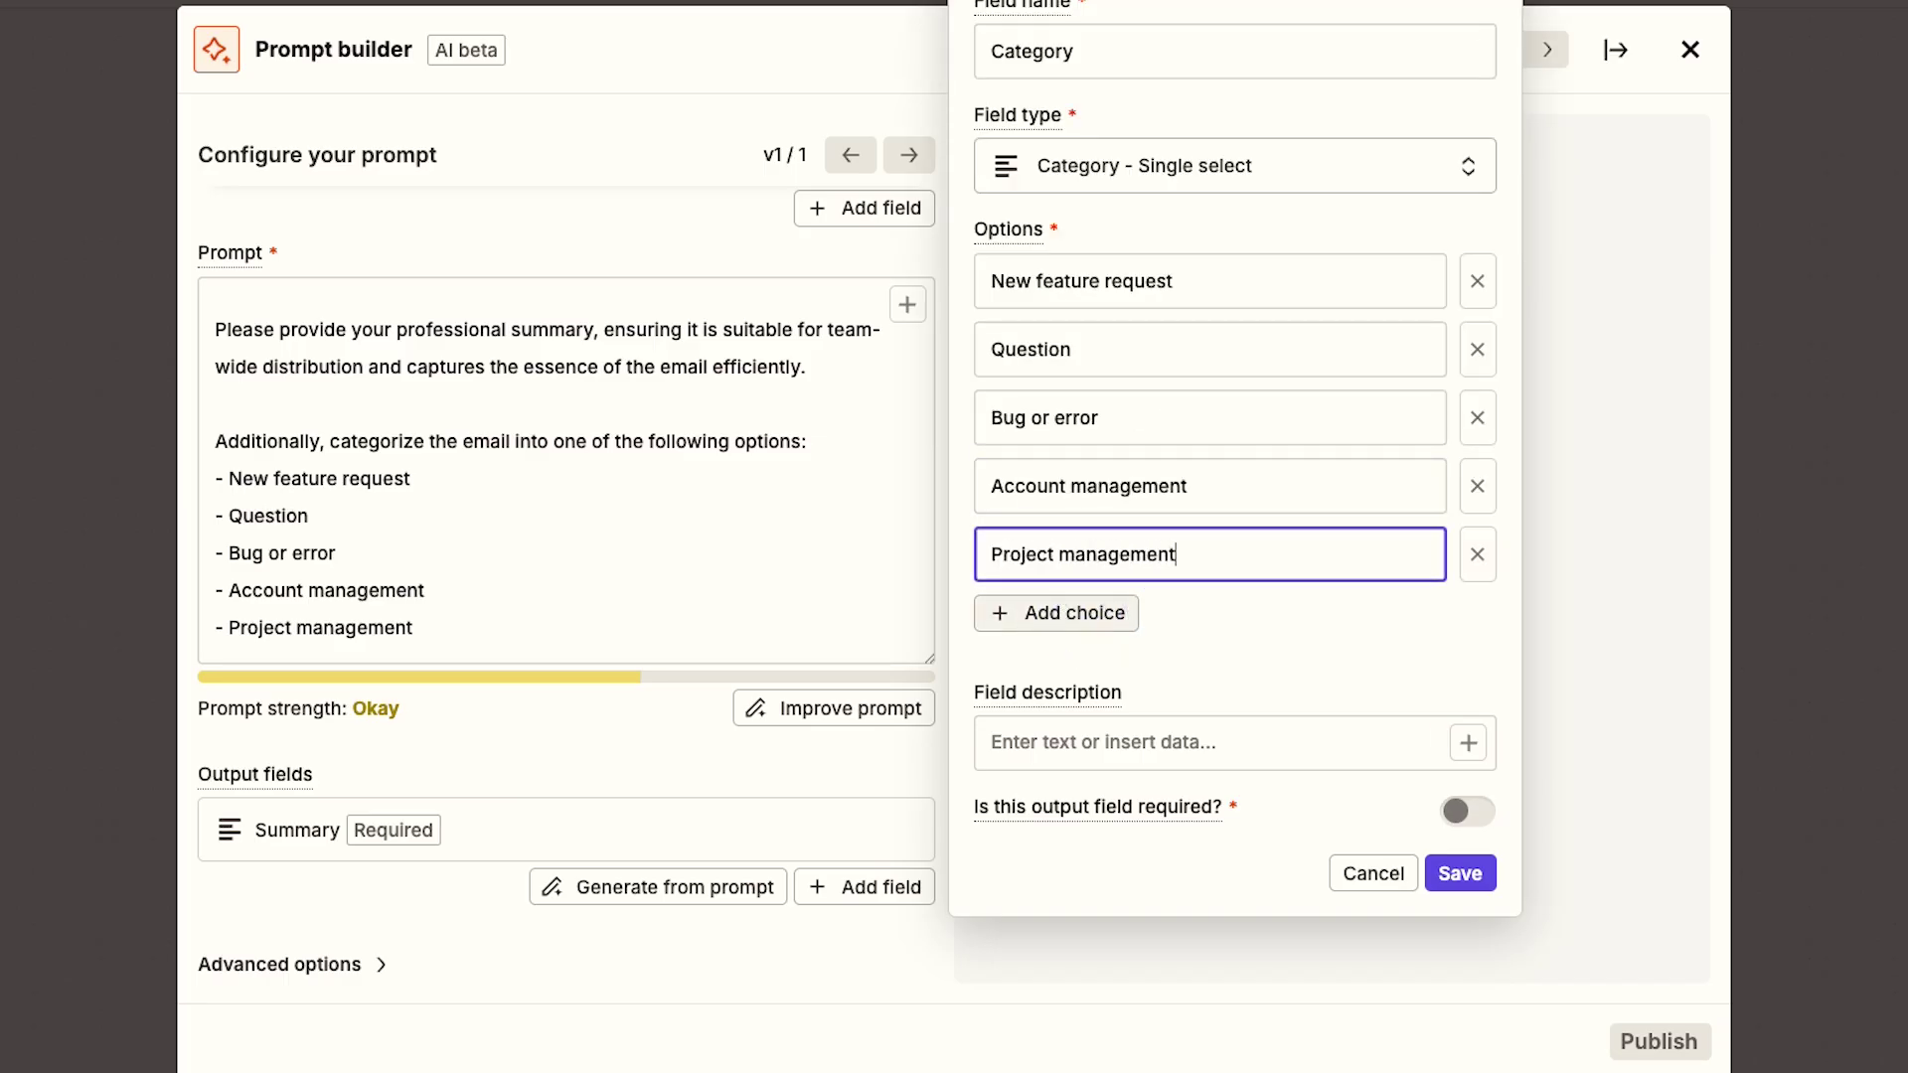
# Step: Make the Category output field required and save it
pyautogui.click(1183, 639)
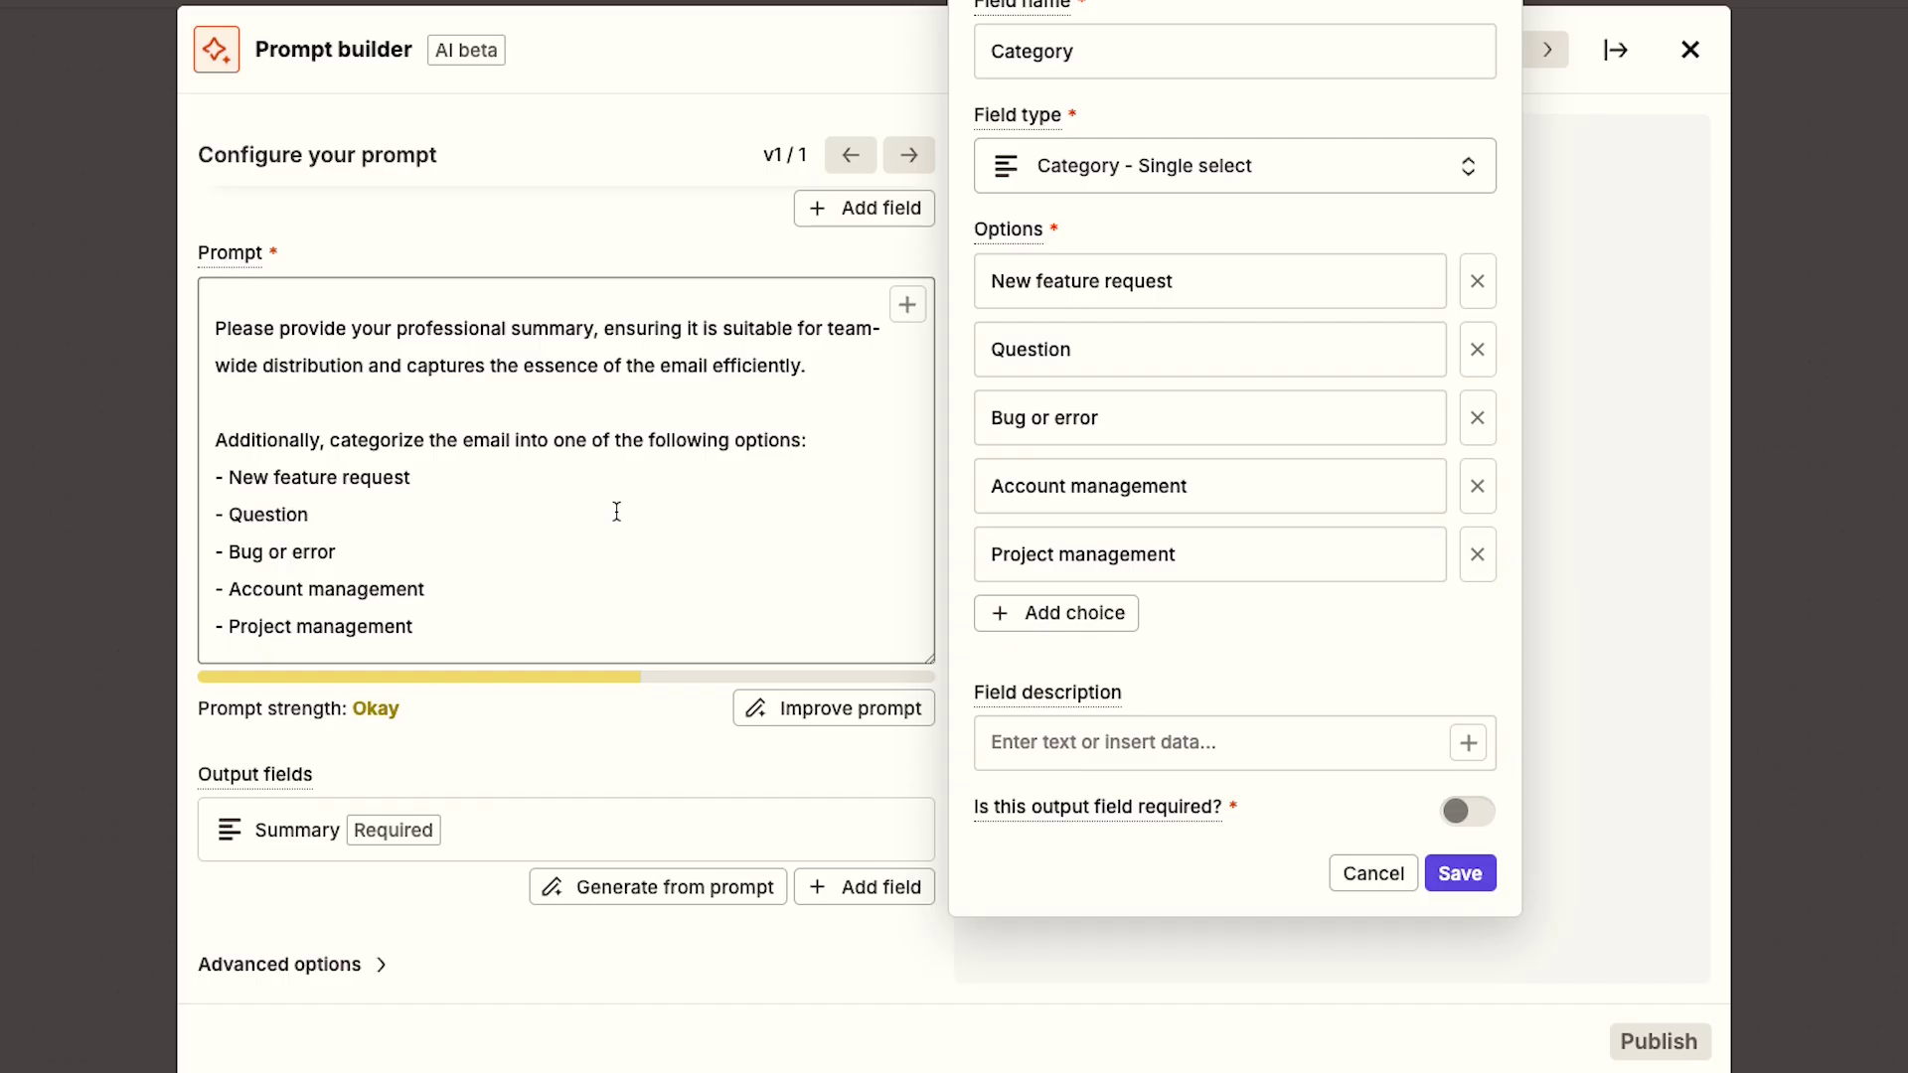
pyautogui.click(1466, 813)
pyautogui.click(1459, 874)
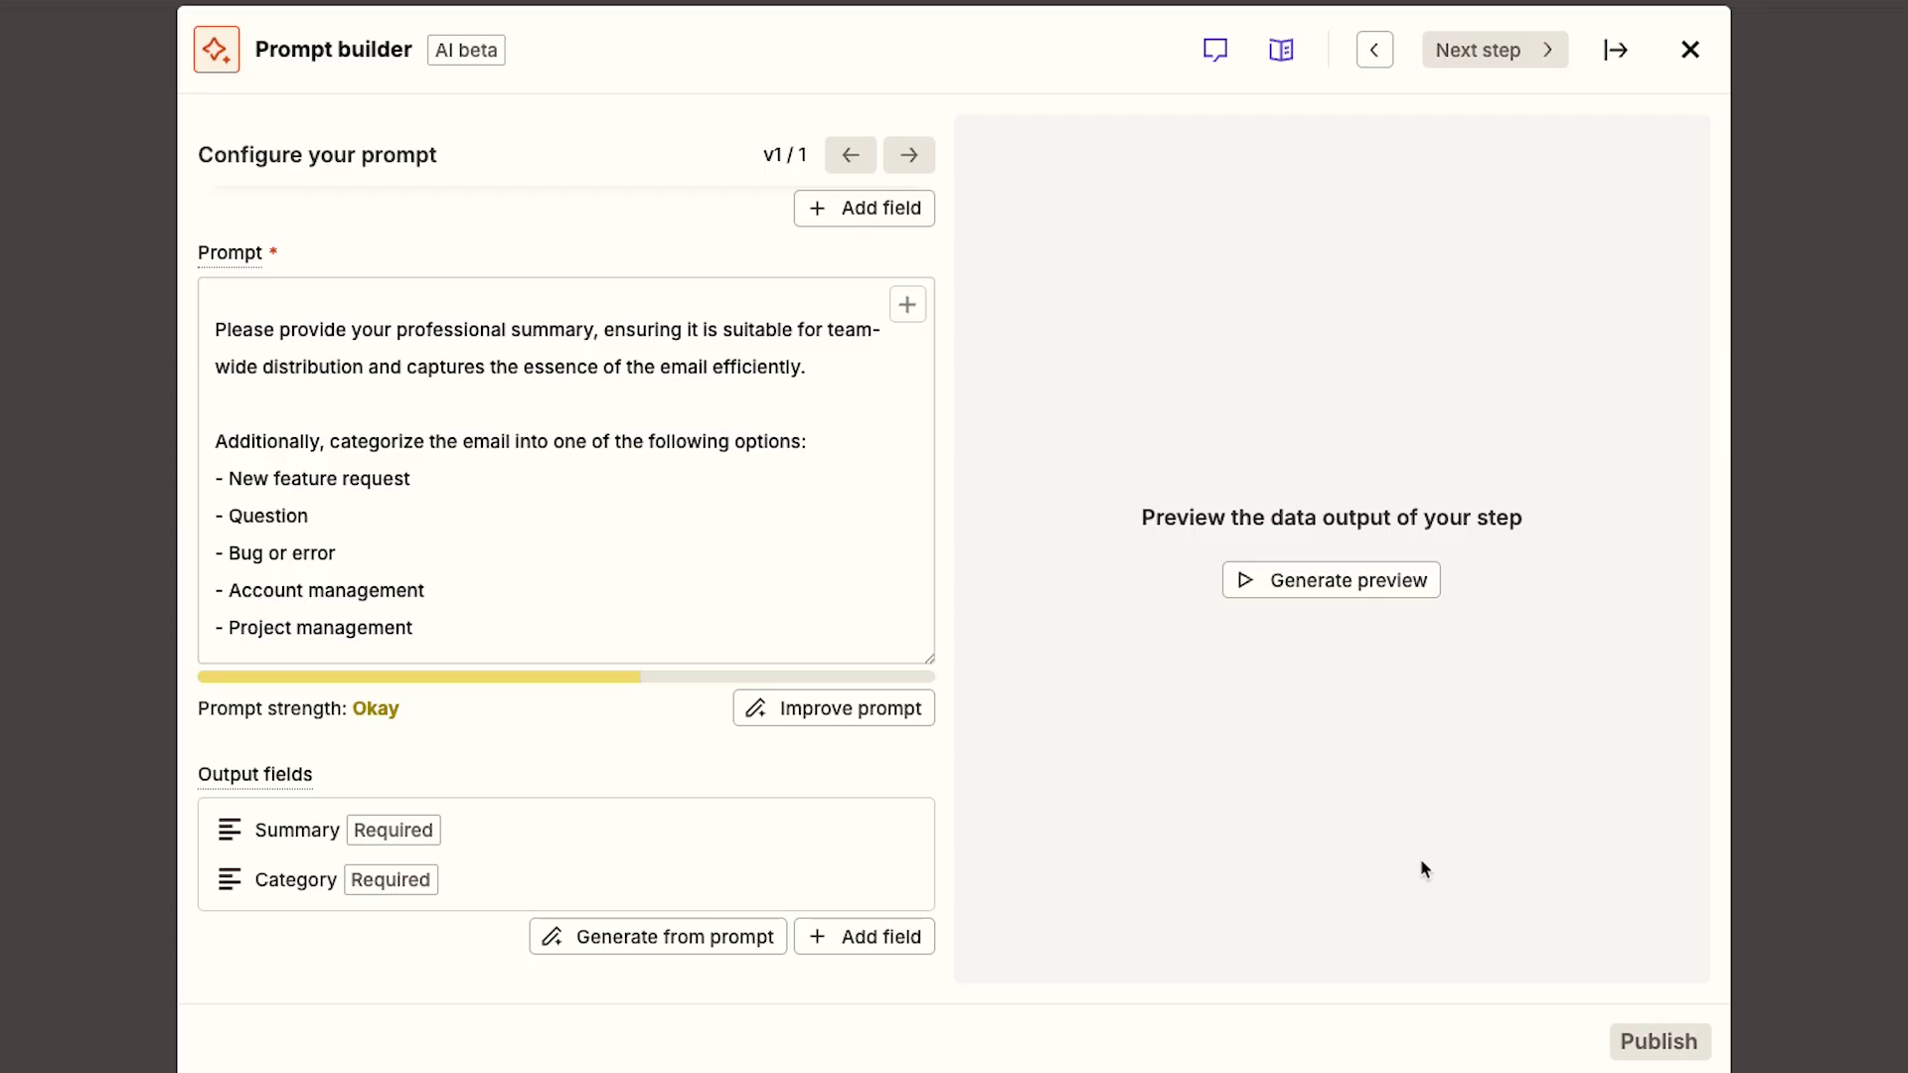
# Step: Generate a preview of the prompt's output and return from the Prompt builder to the AI step's test results
pyautogui.click(1297, 582)
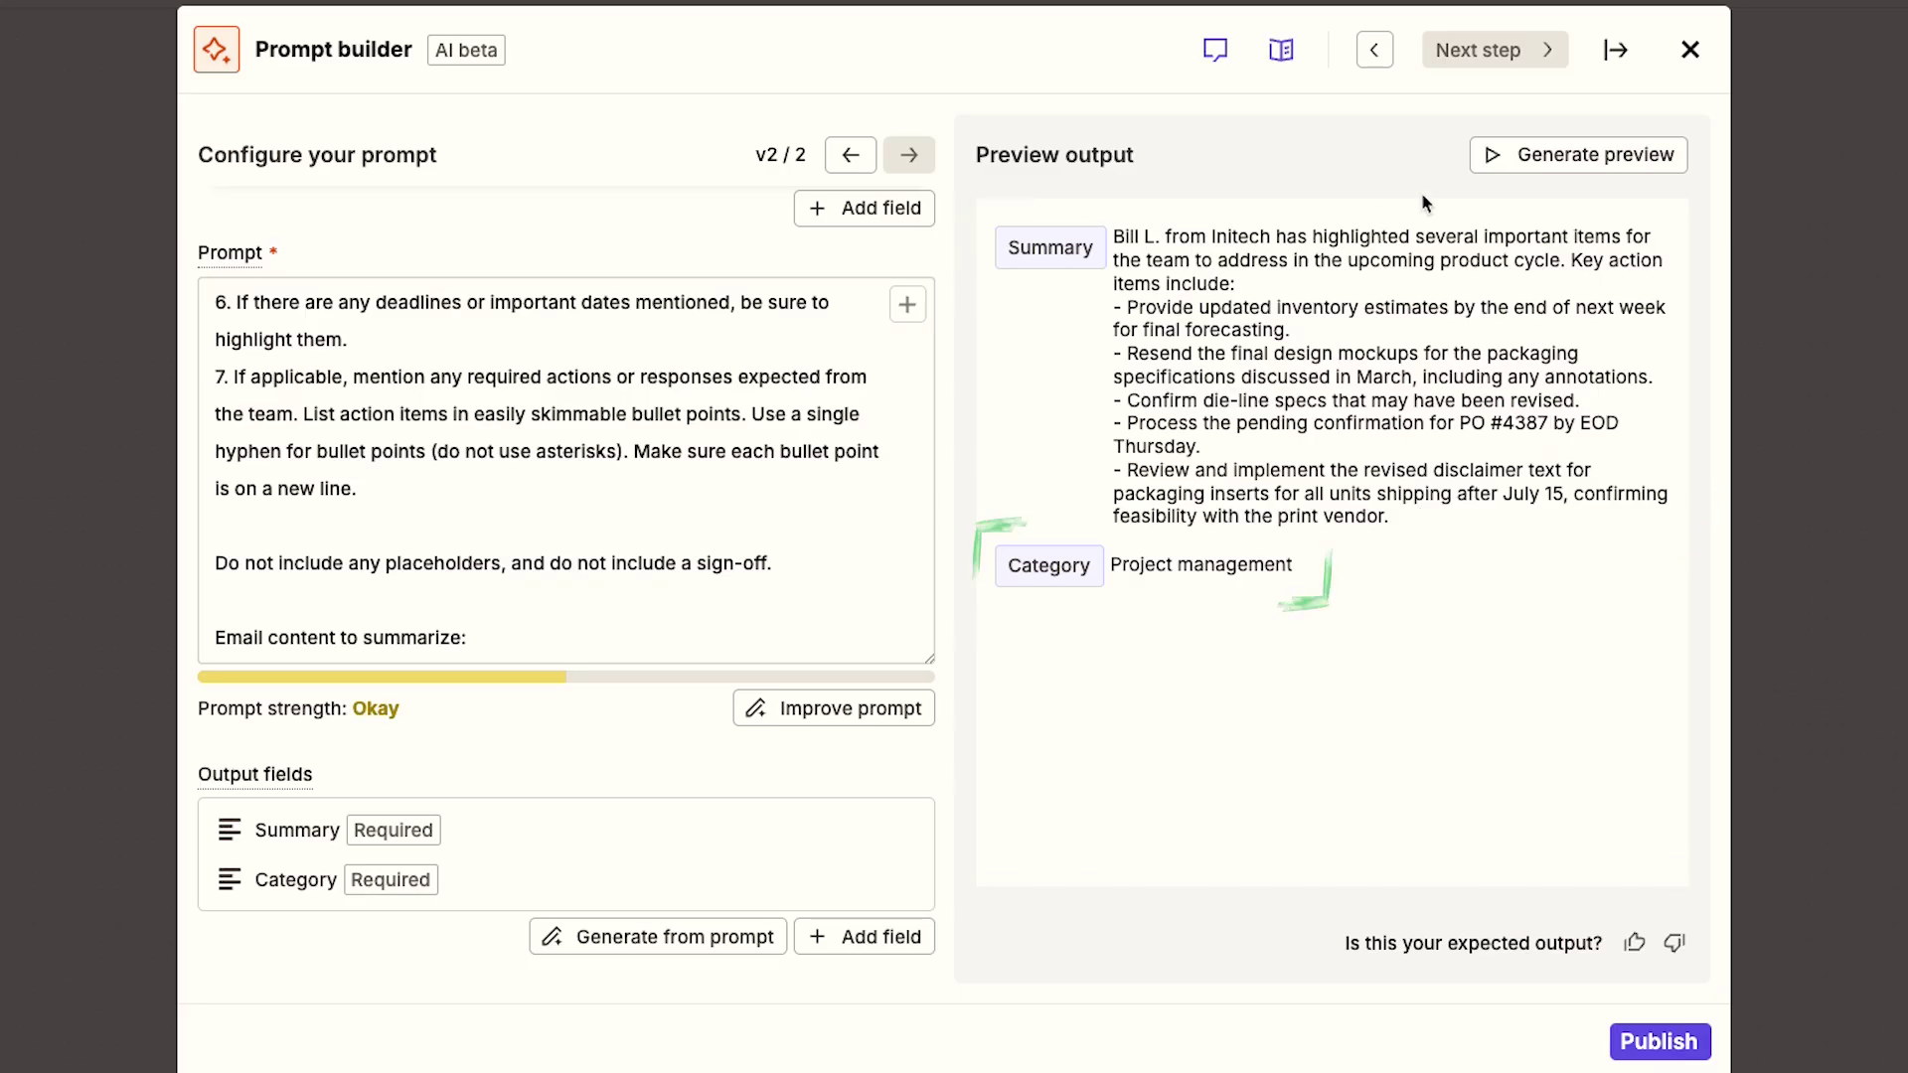
pyautogui.click(1616, 50)
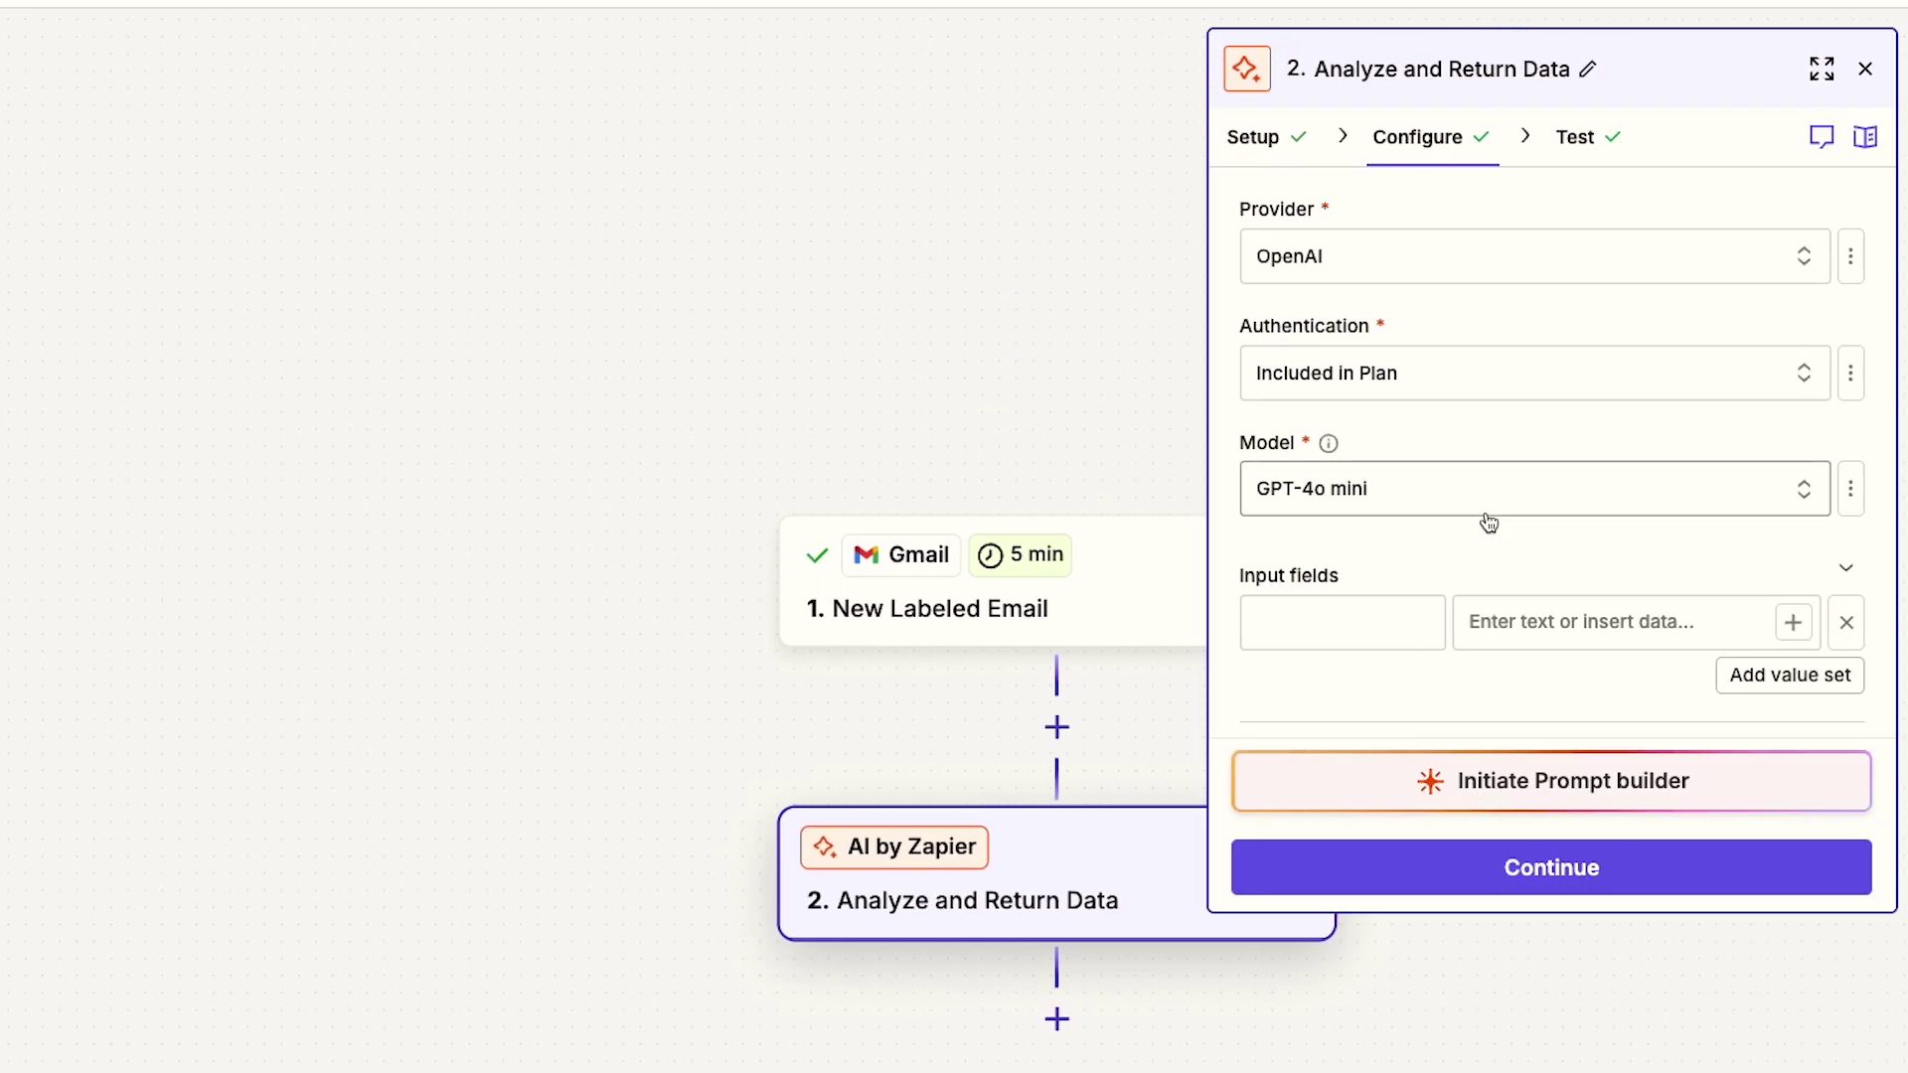
pyautogui.click(1617, 892)
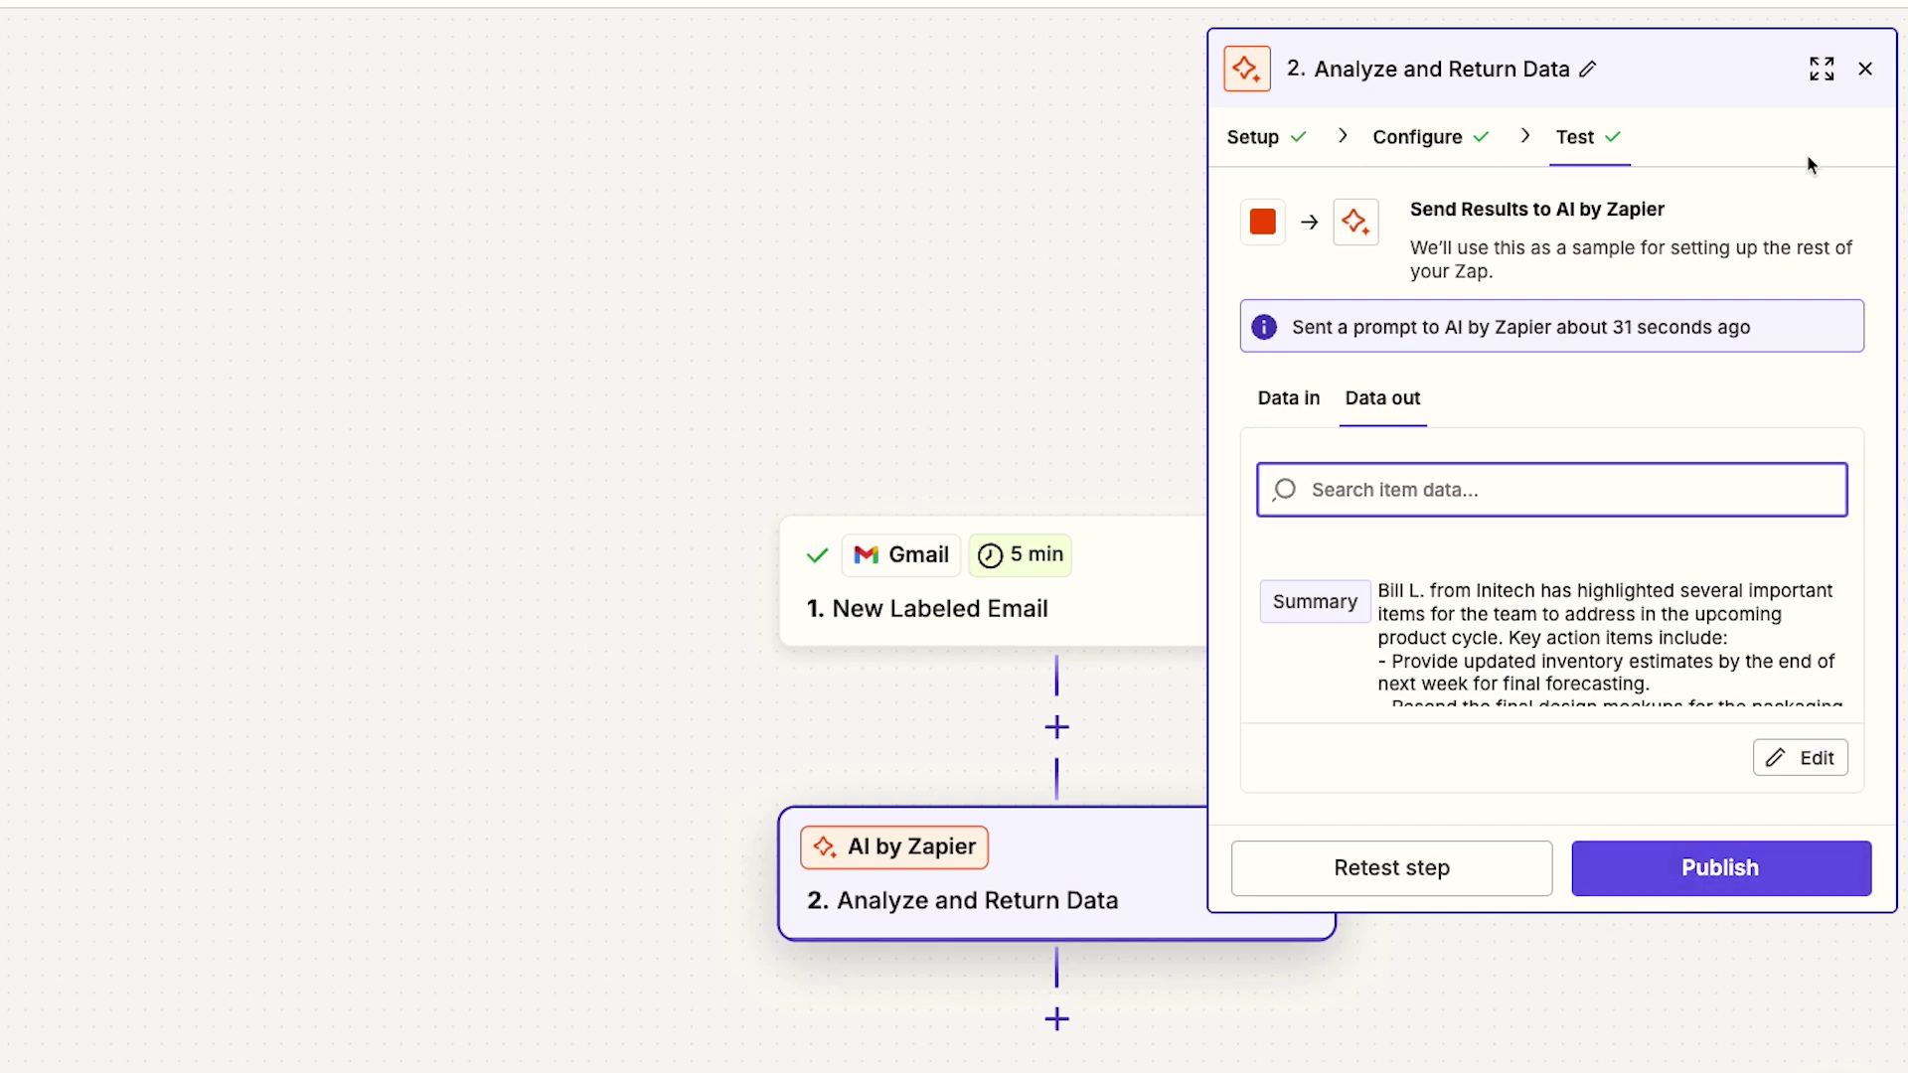
# Step: Add a Slack action after the AI by Zapier step and set its event to Send Channel Message
pyautogui.click(1058, 1019)
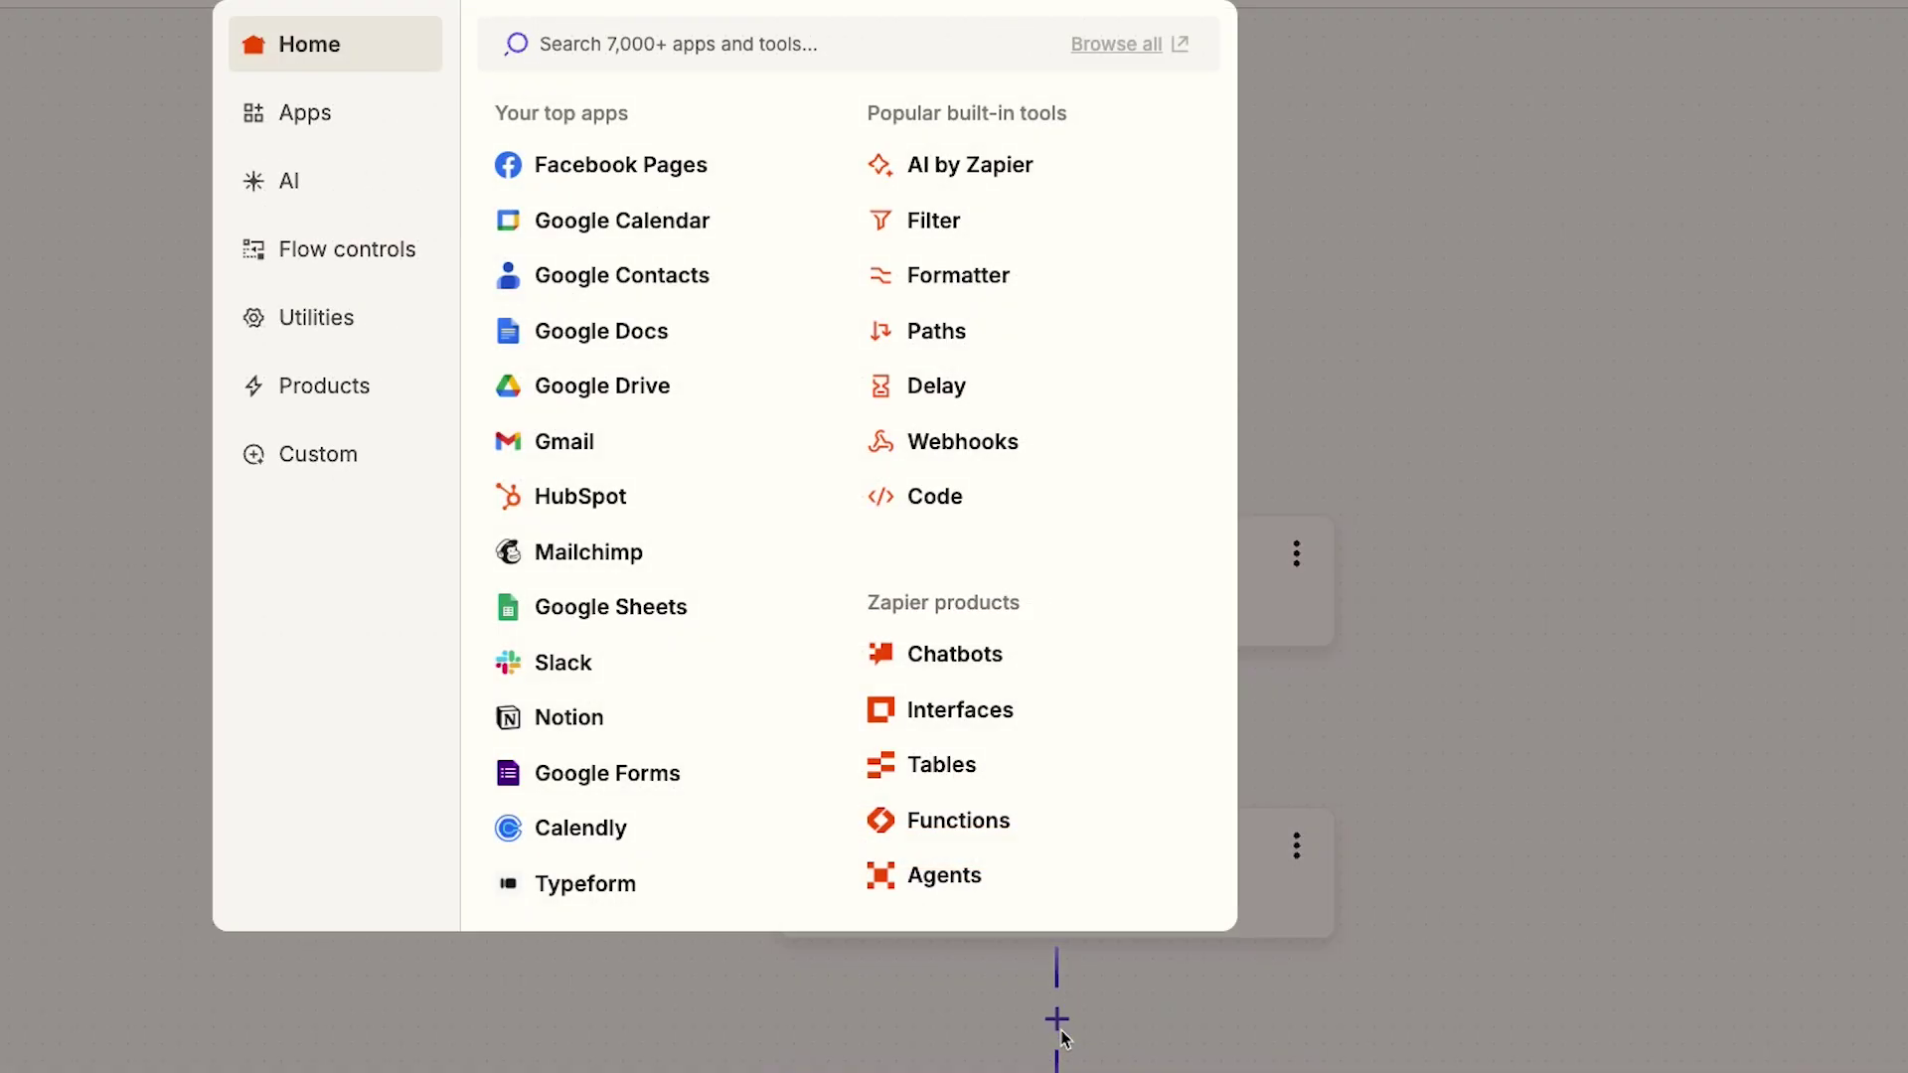
pyautogui.write('slack')
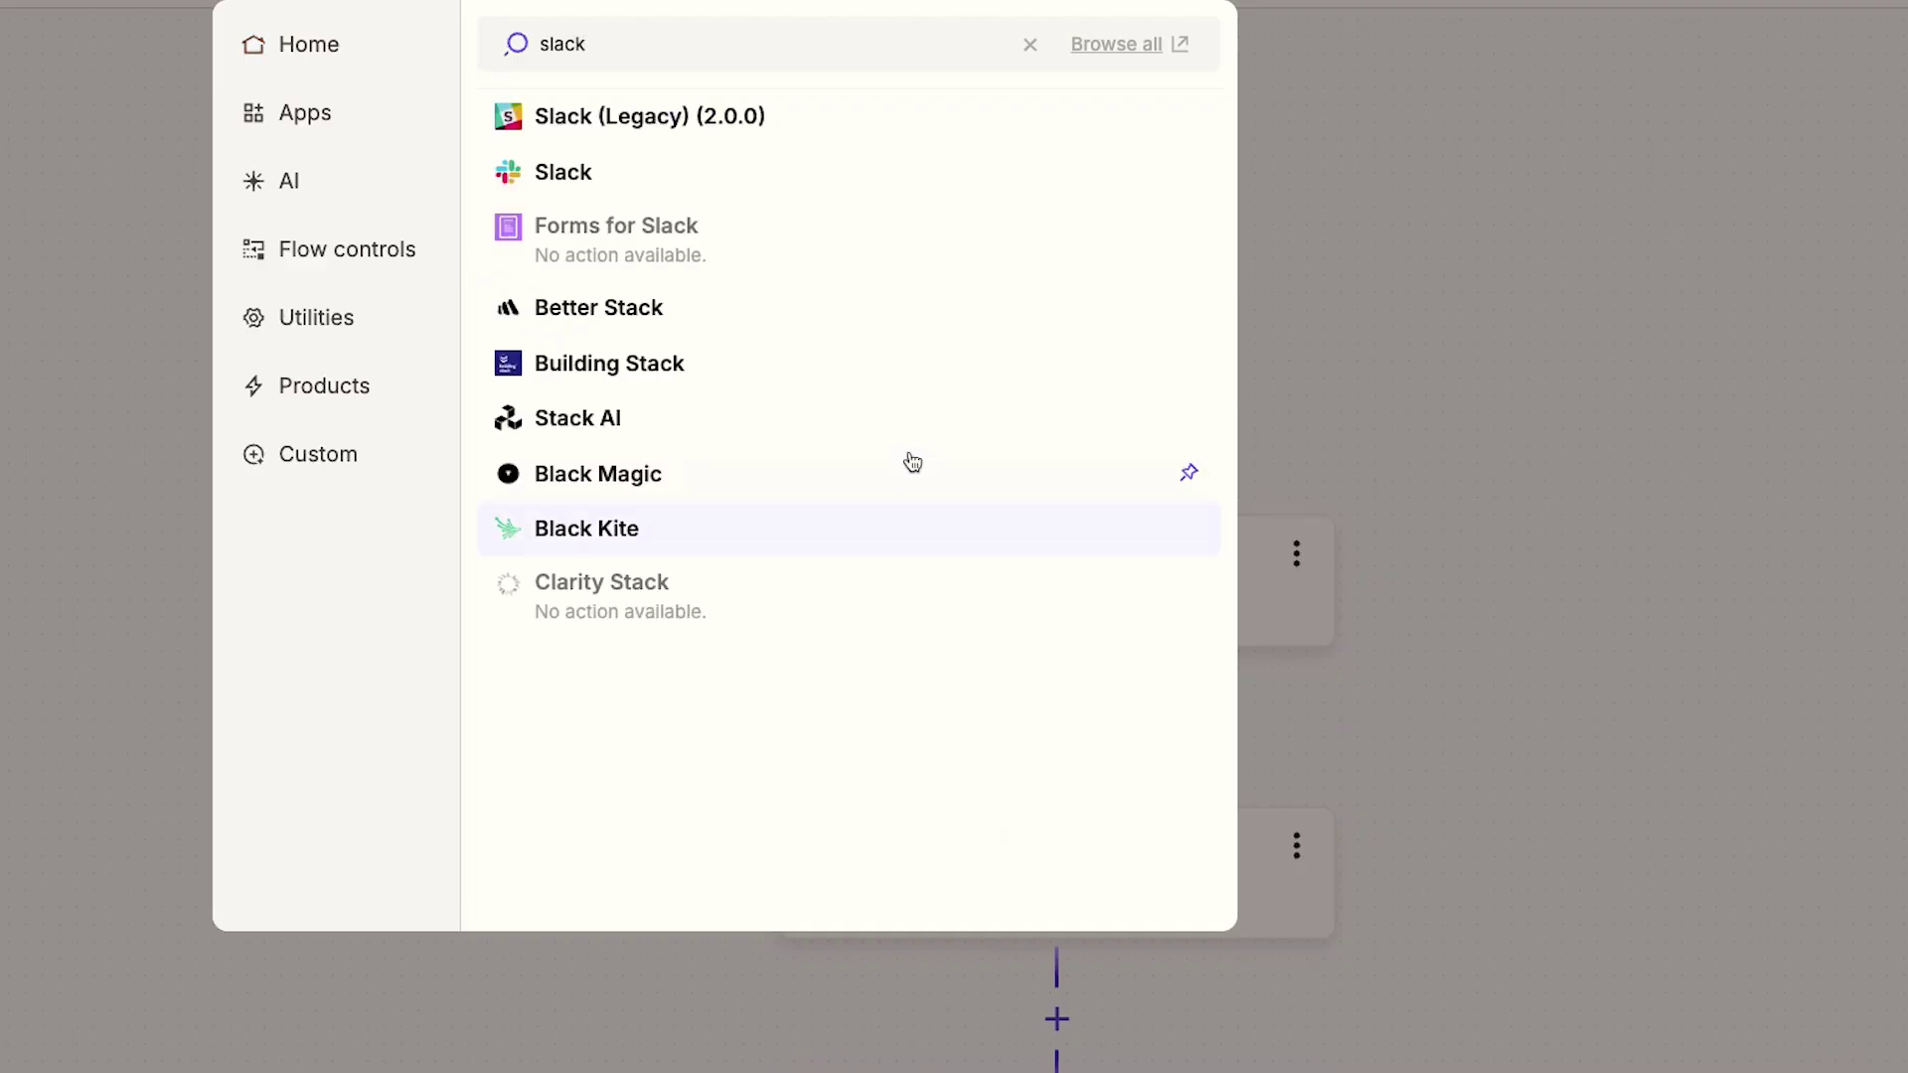
pyautogui.click(665, 171)
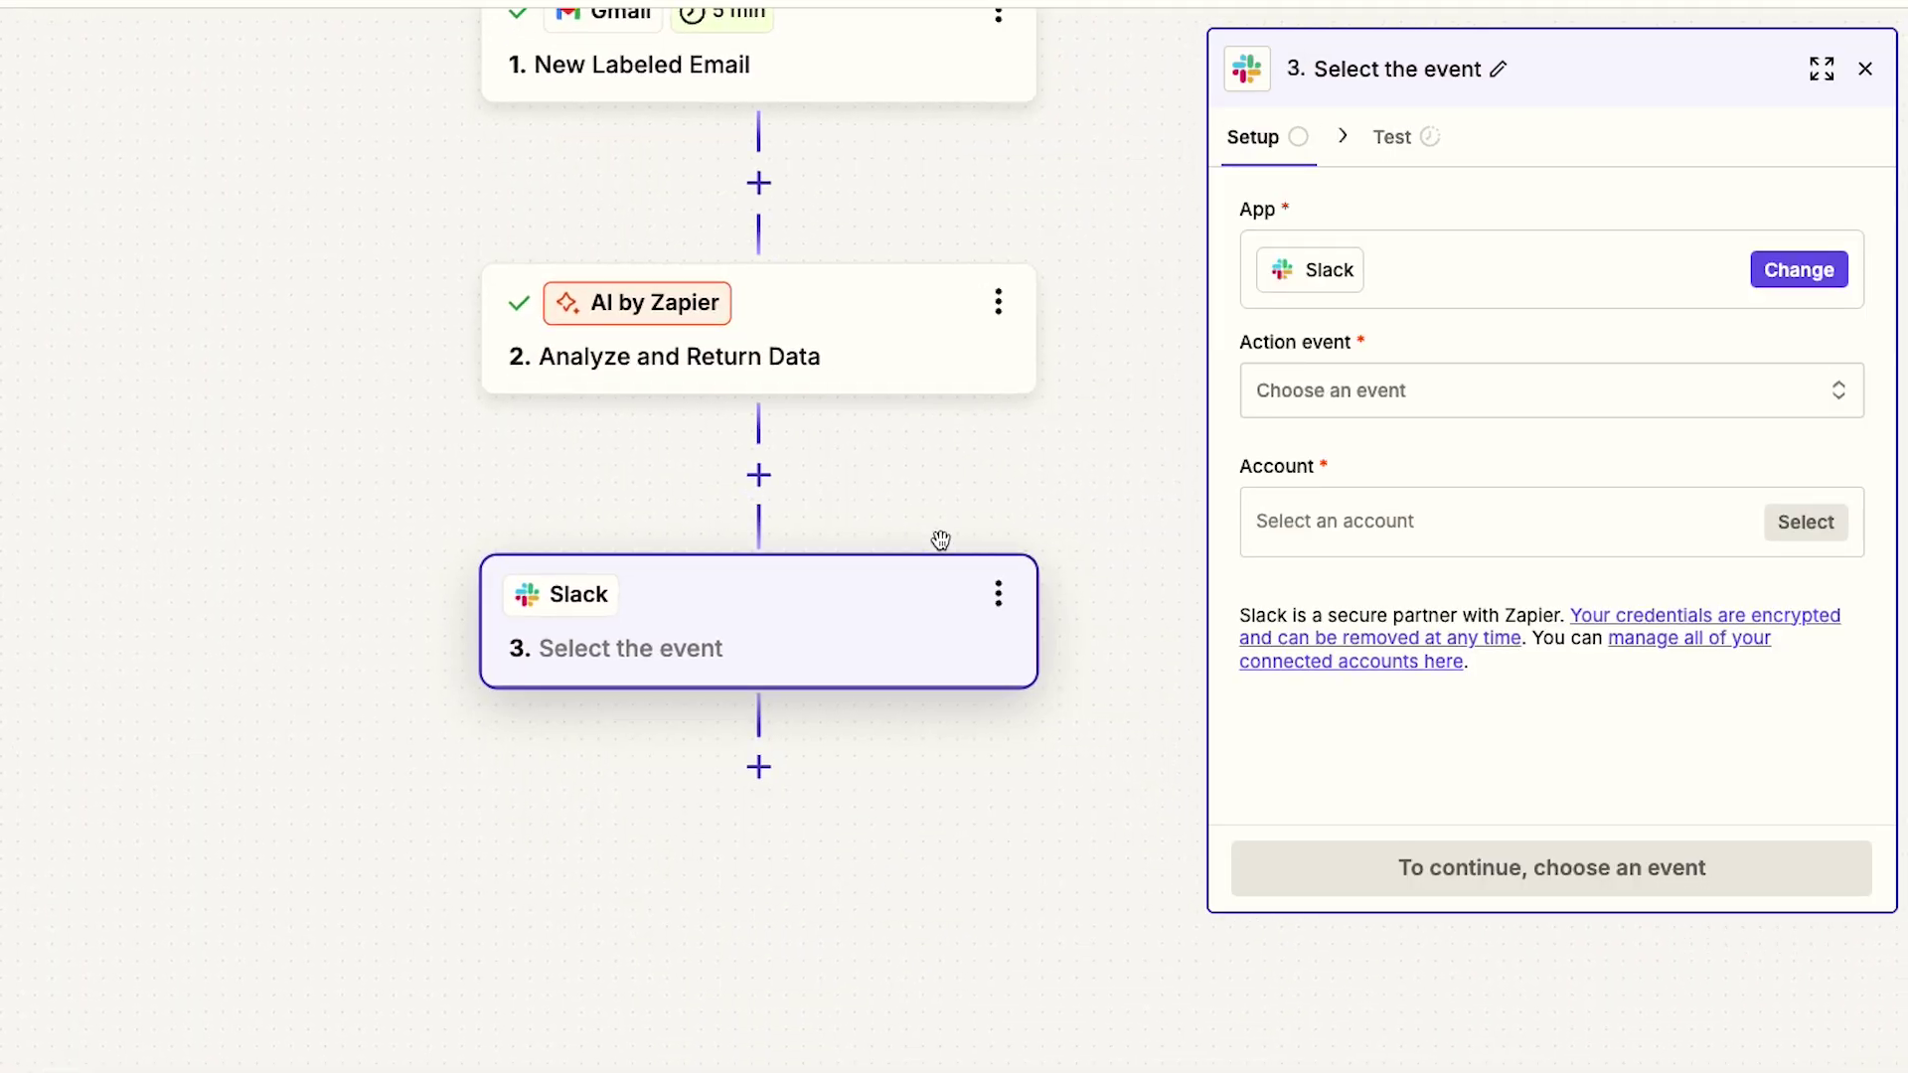
pyautogui.click(1386, 391)
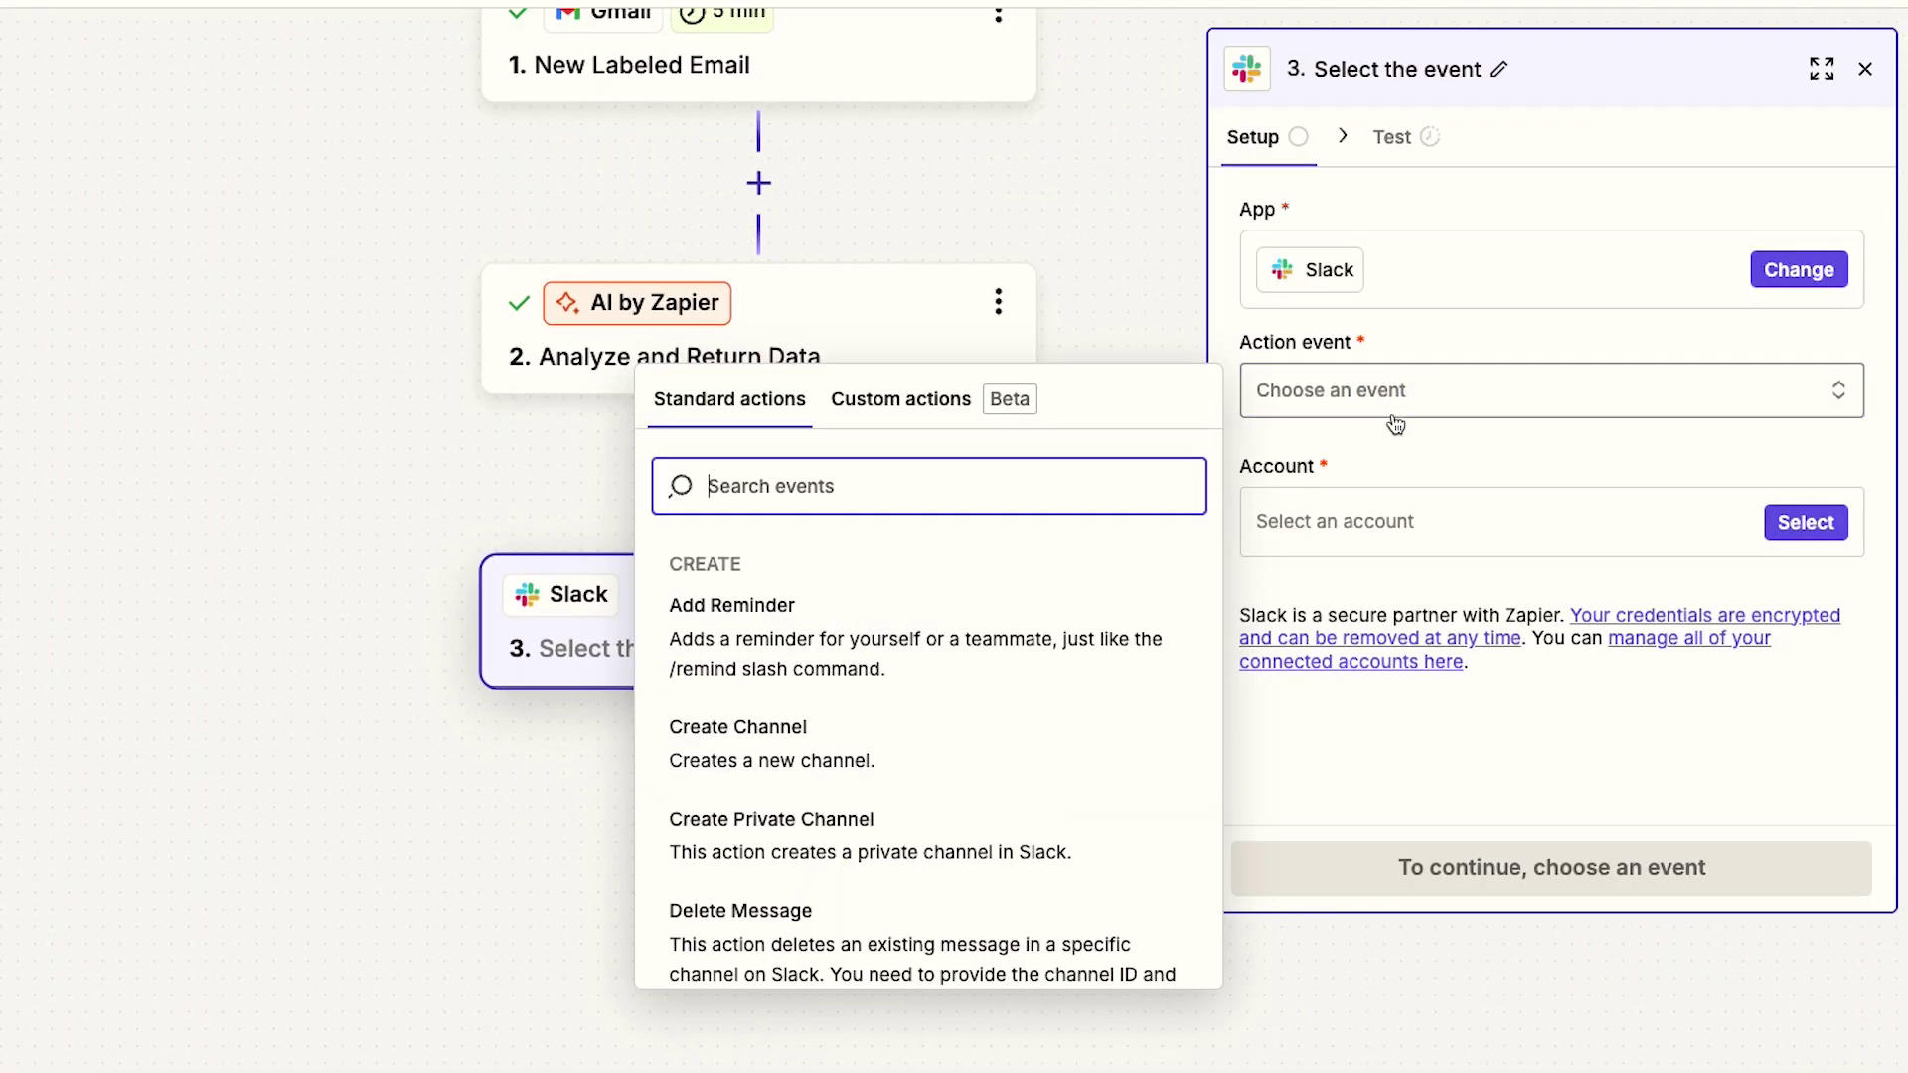
pyautogui.write('message')
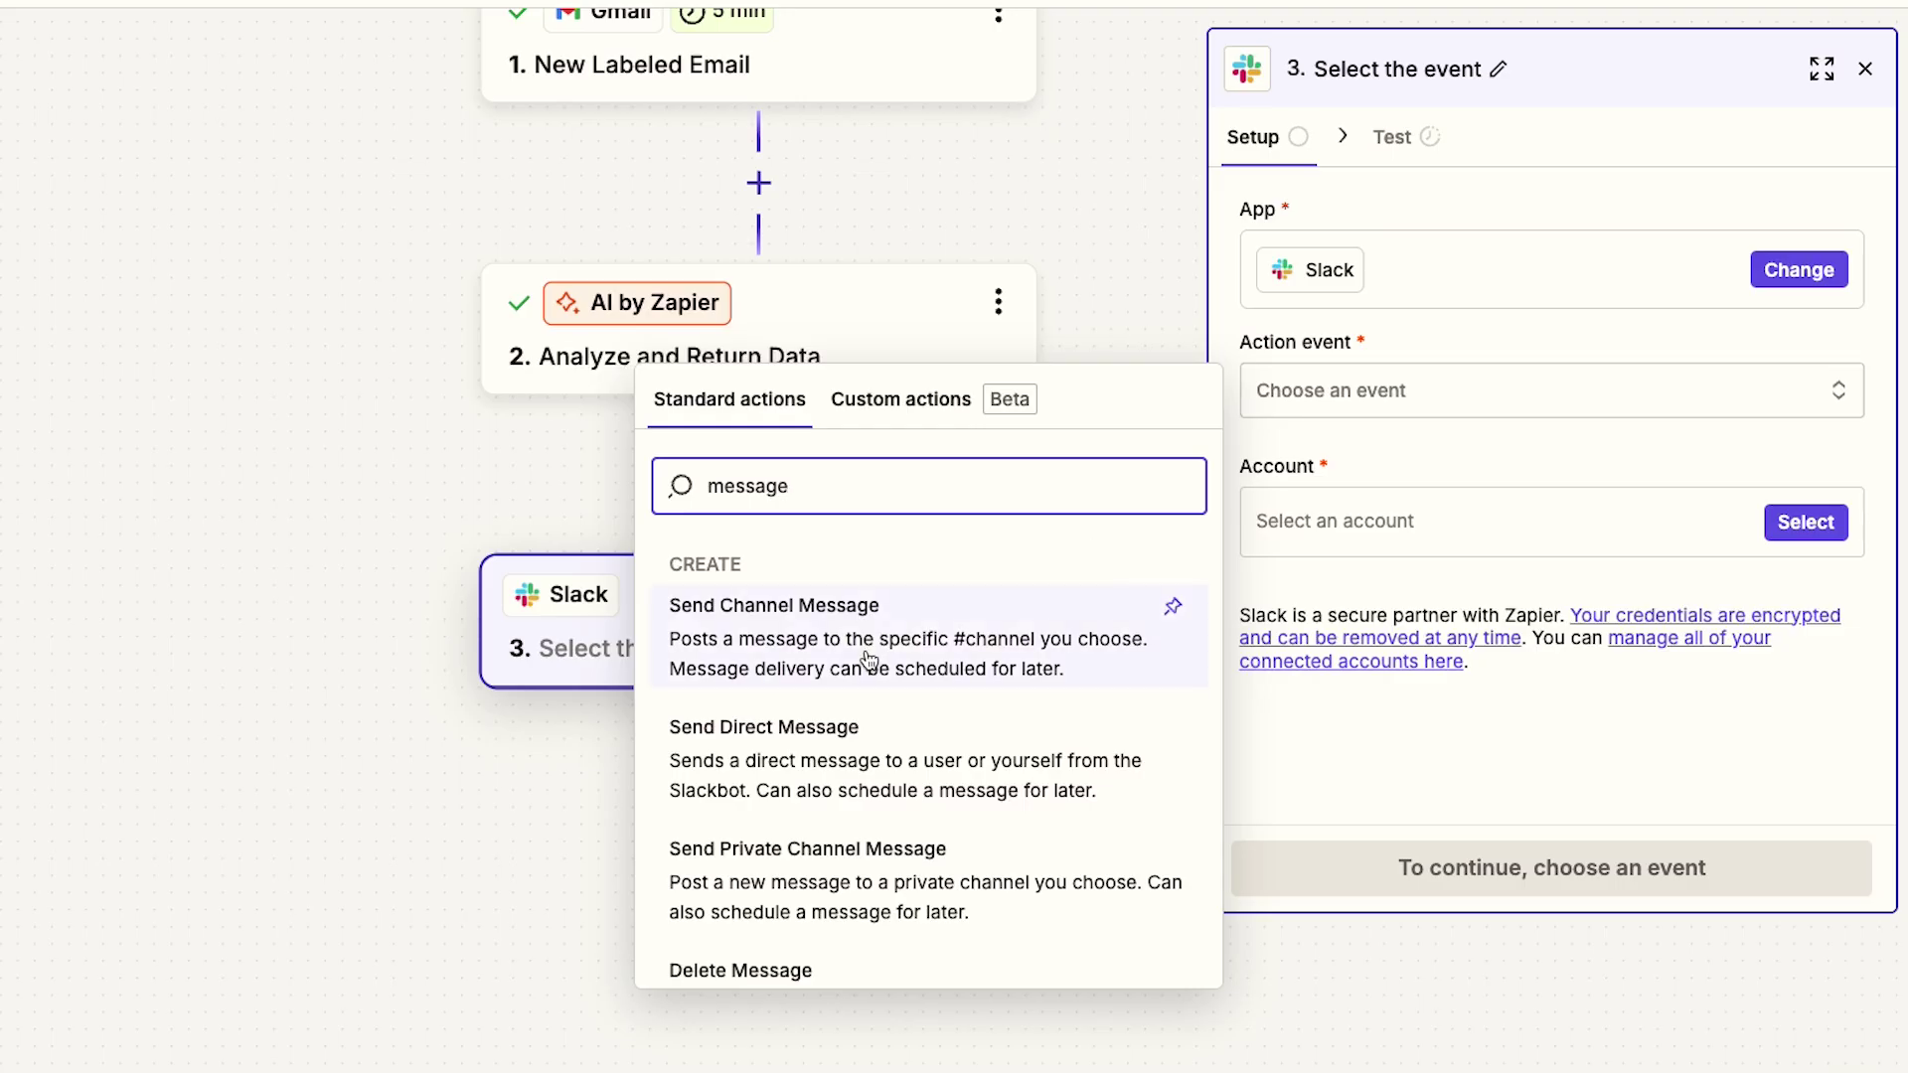
pyautogui.click(869, 660)
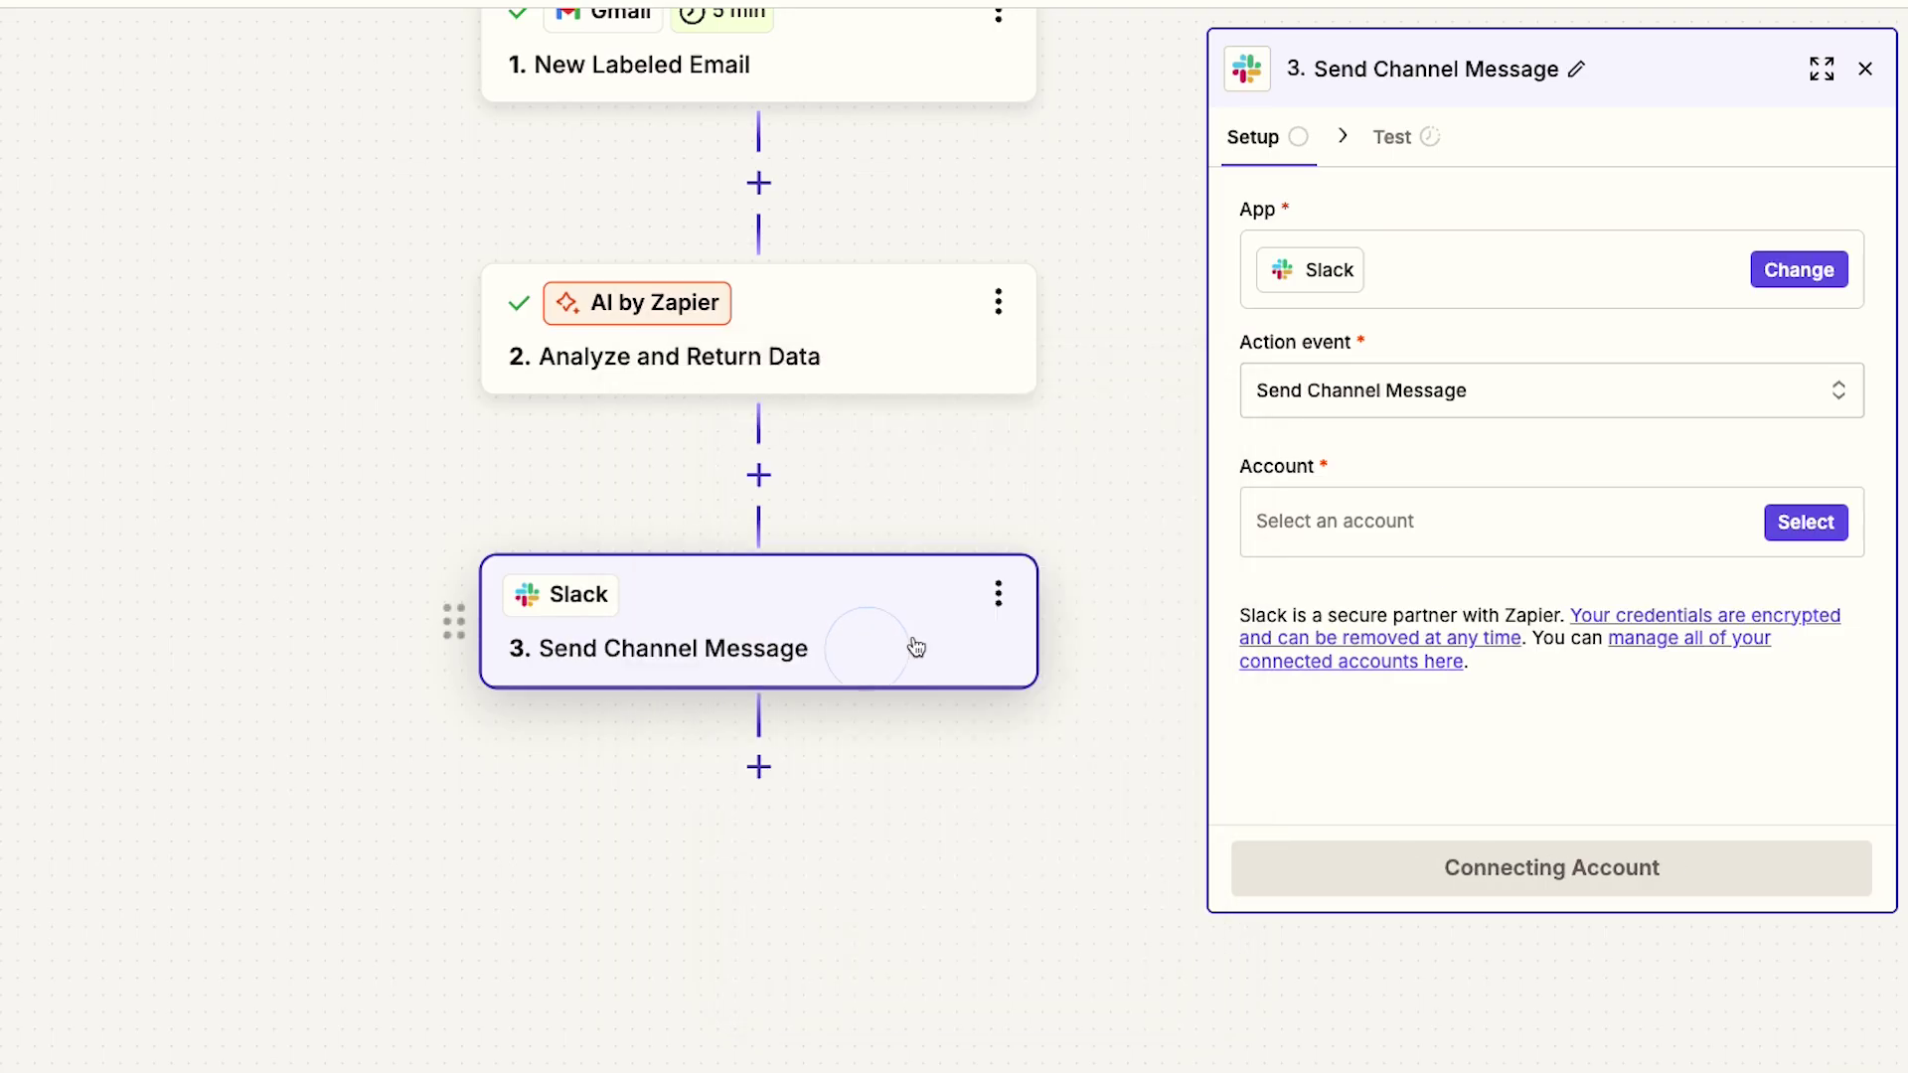
# Step: Connect the non-legacy XRay Tutorials Slack account and select tutorials as the message's channel
pyautogui.click(1556, 525)
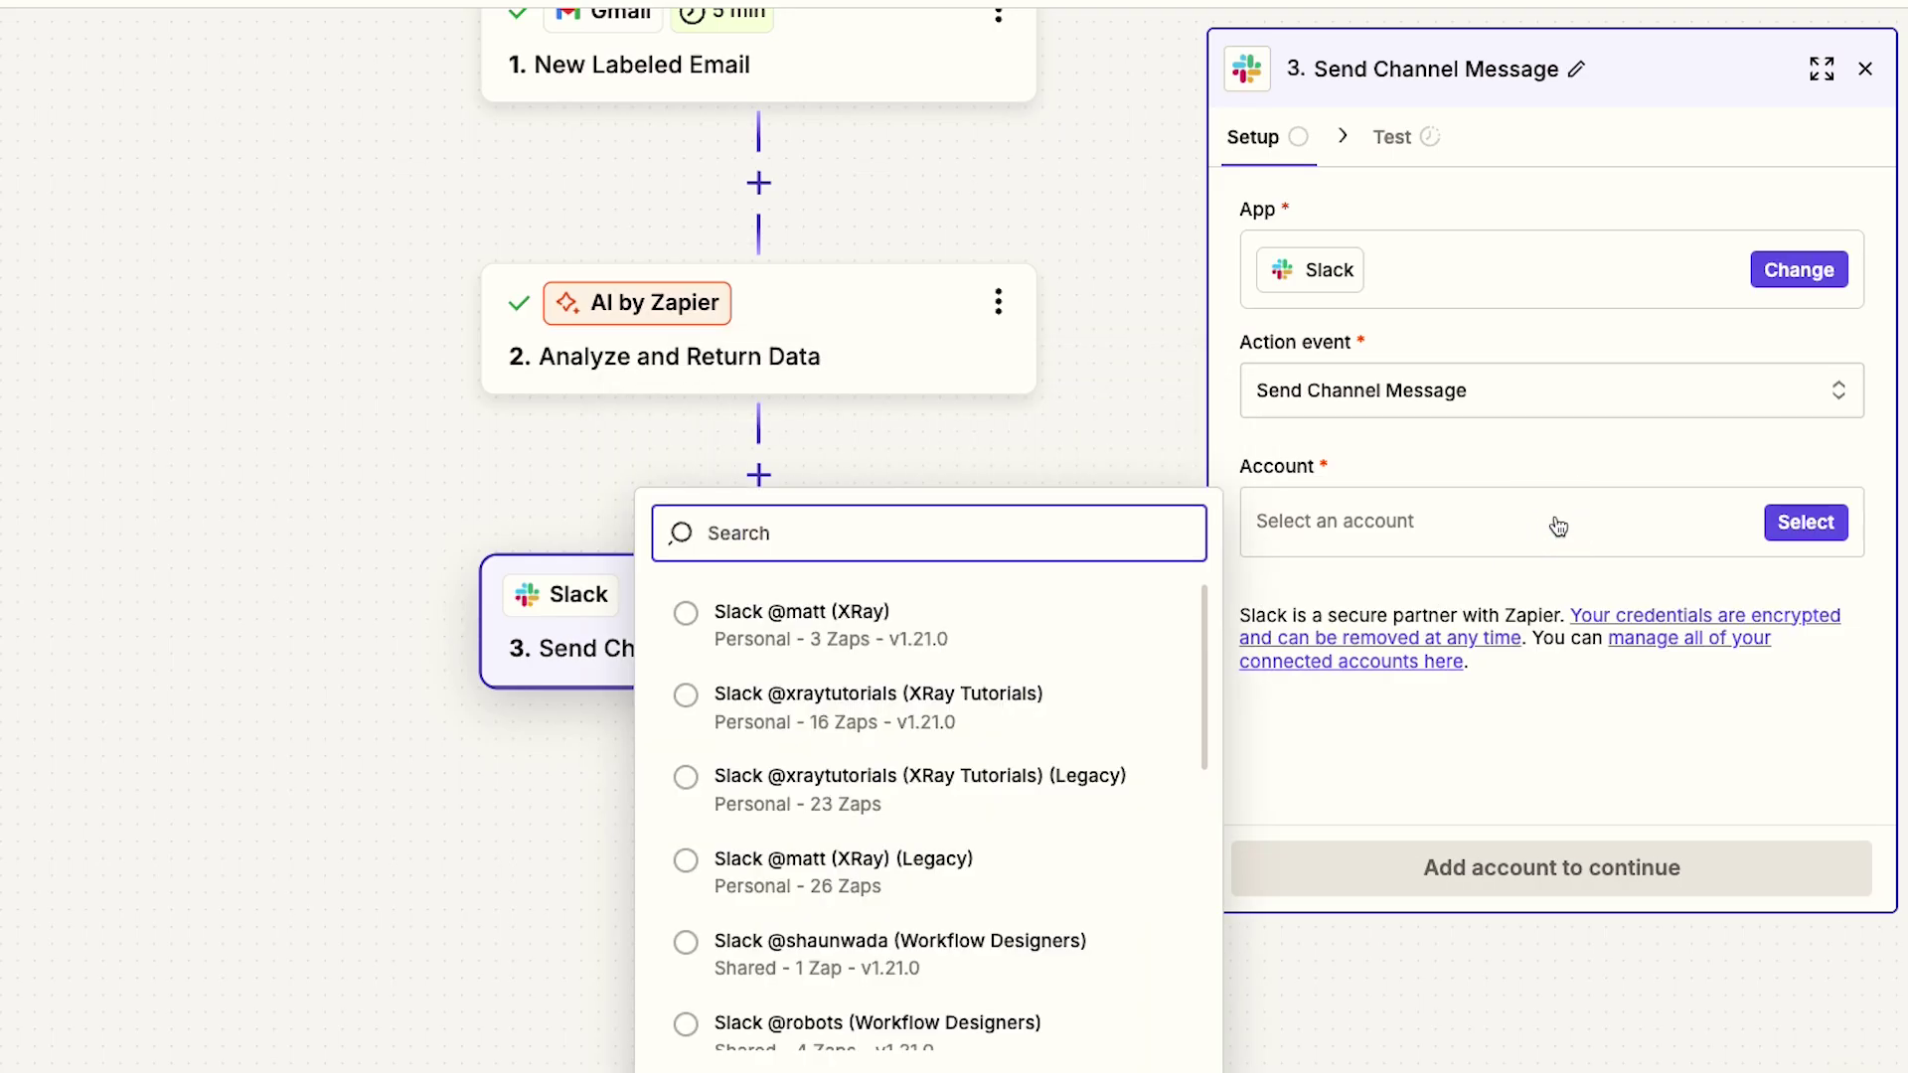
pyautogui.click(1031, 712)
pyautogui.click(1605, 855)
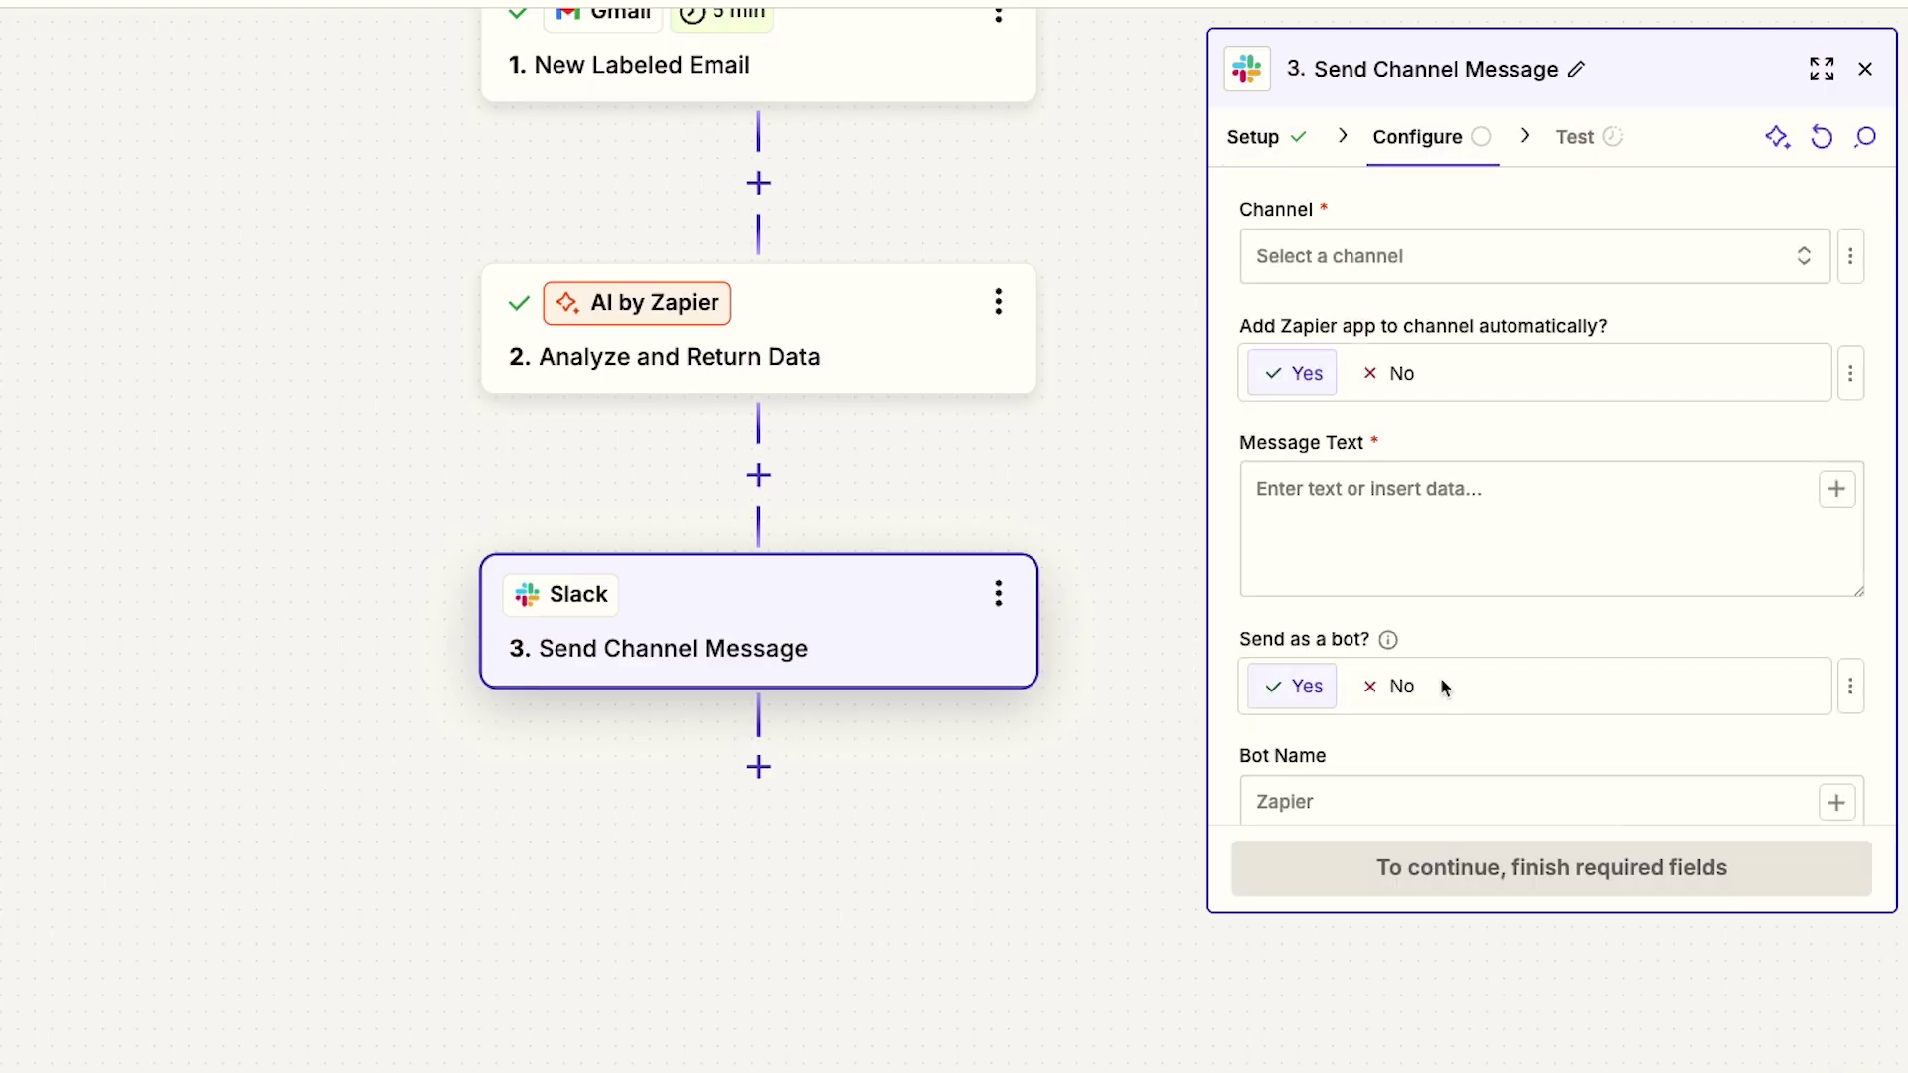
pyautogui.click(1512, 277)
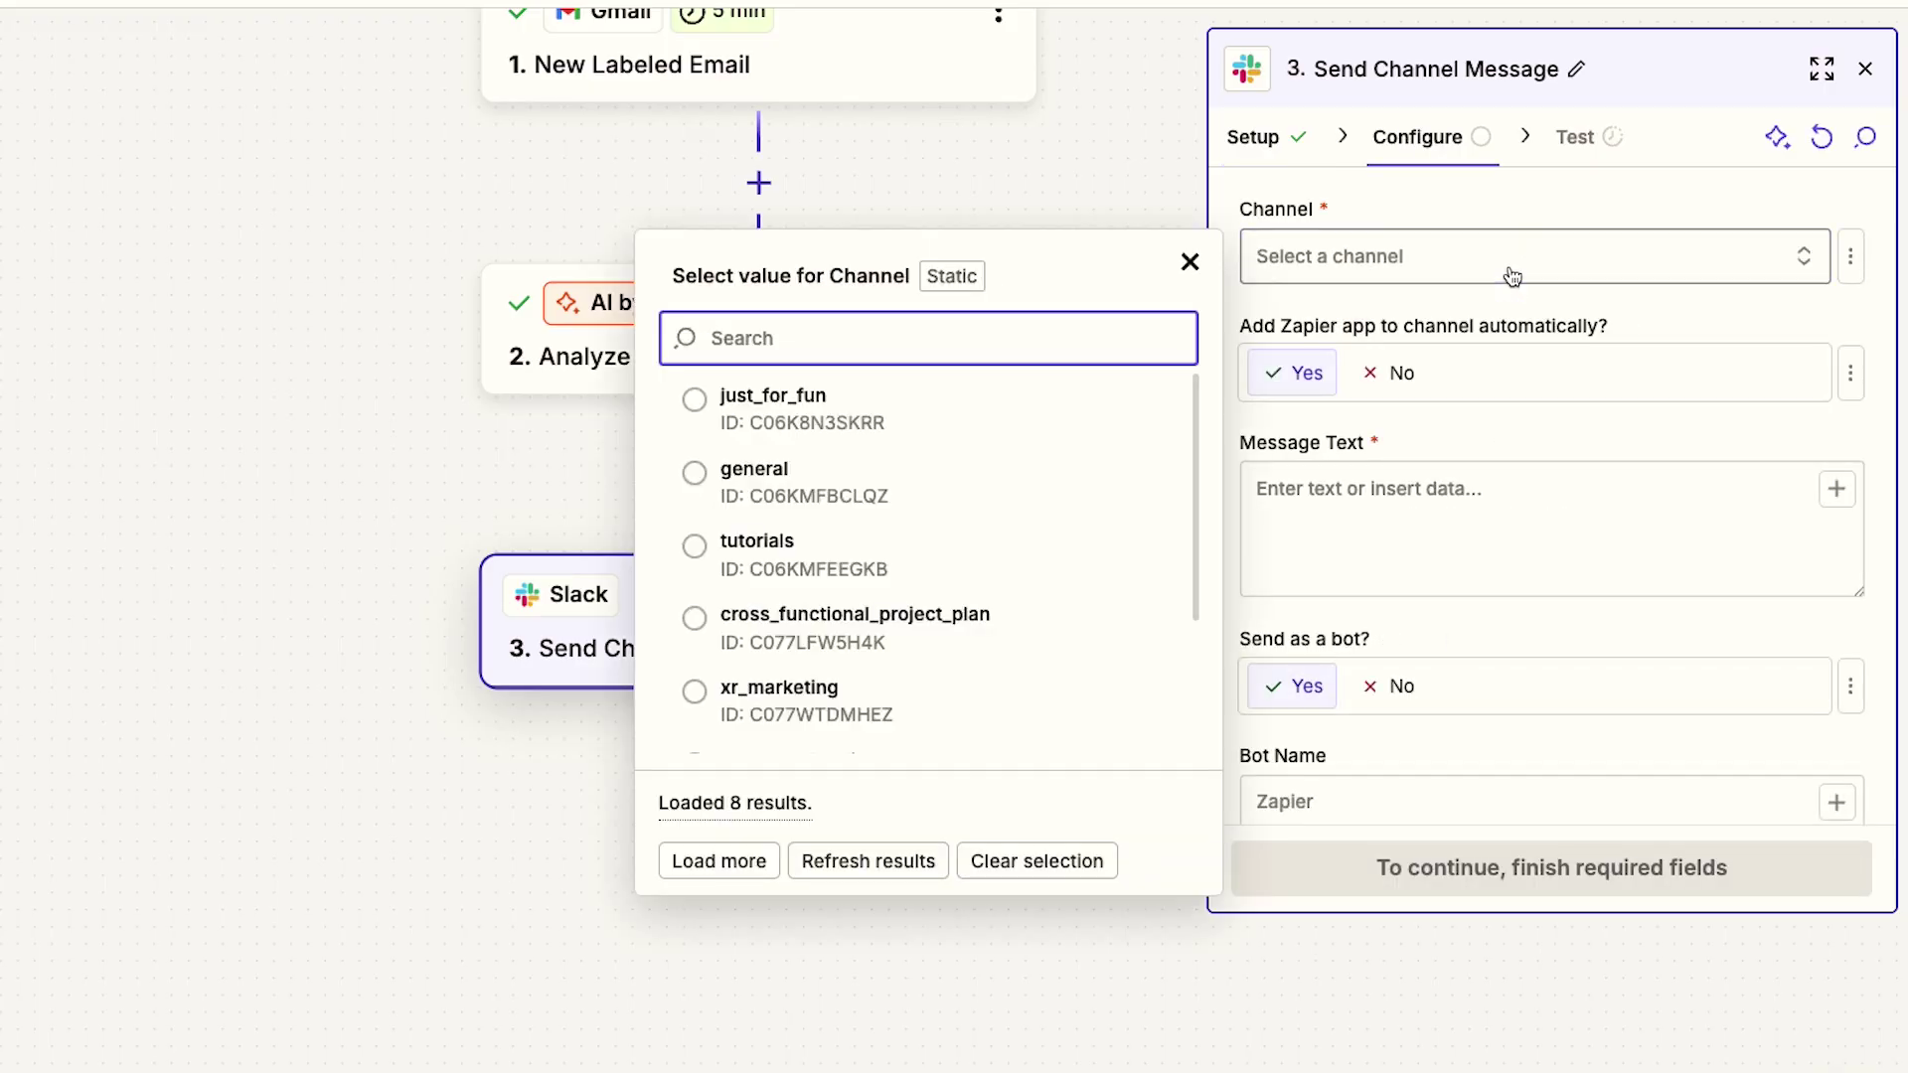
pyautogui.click(1023, 562)
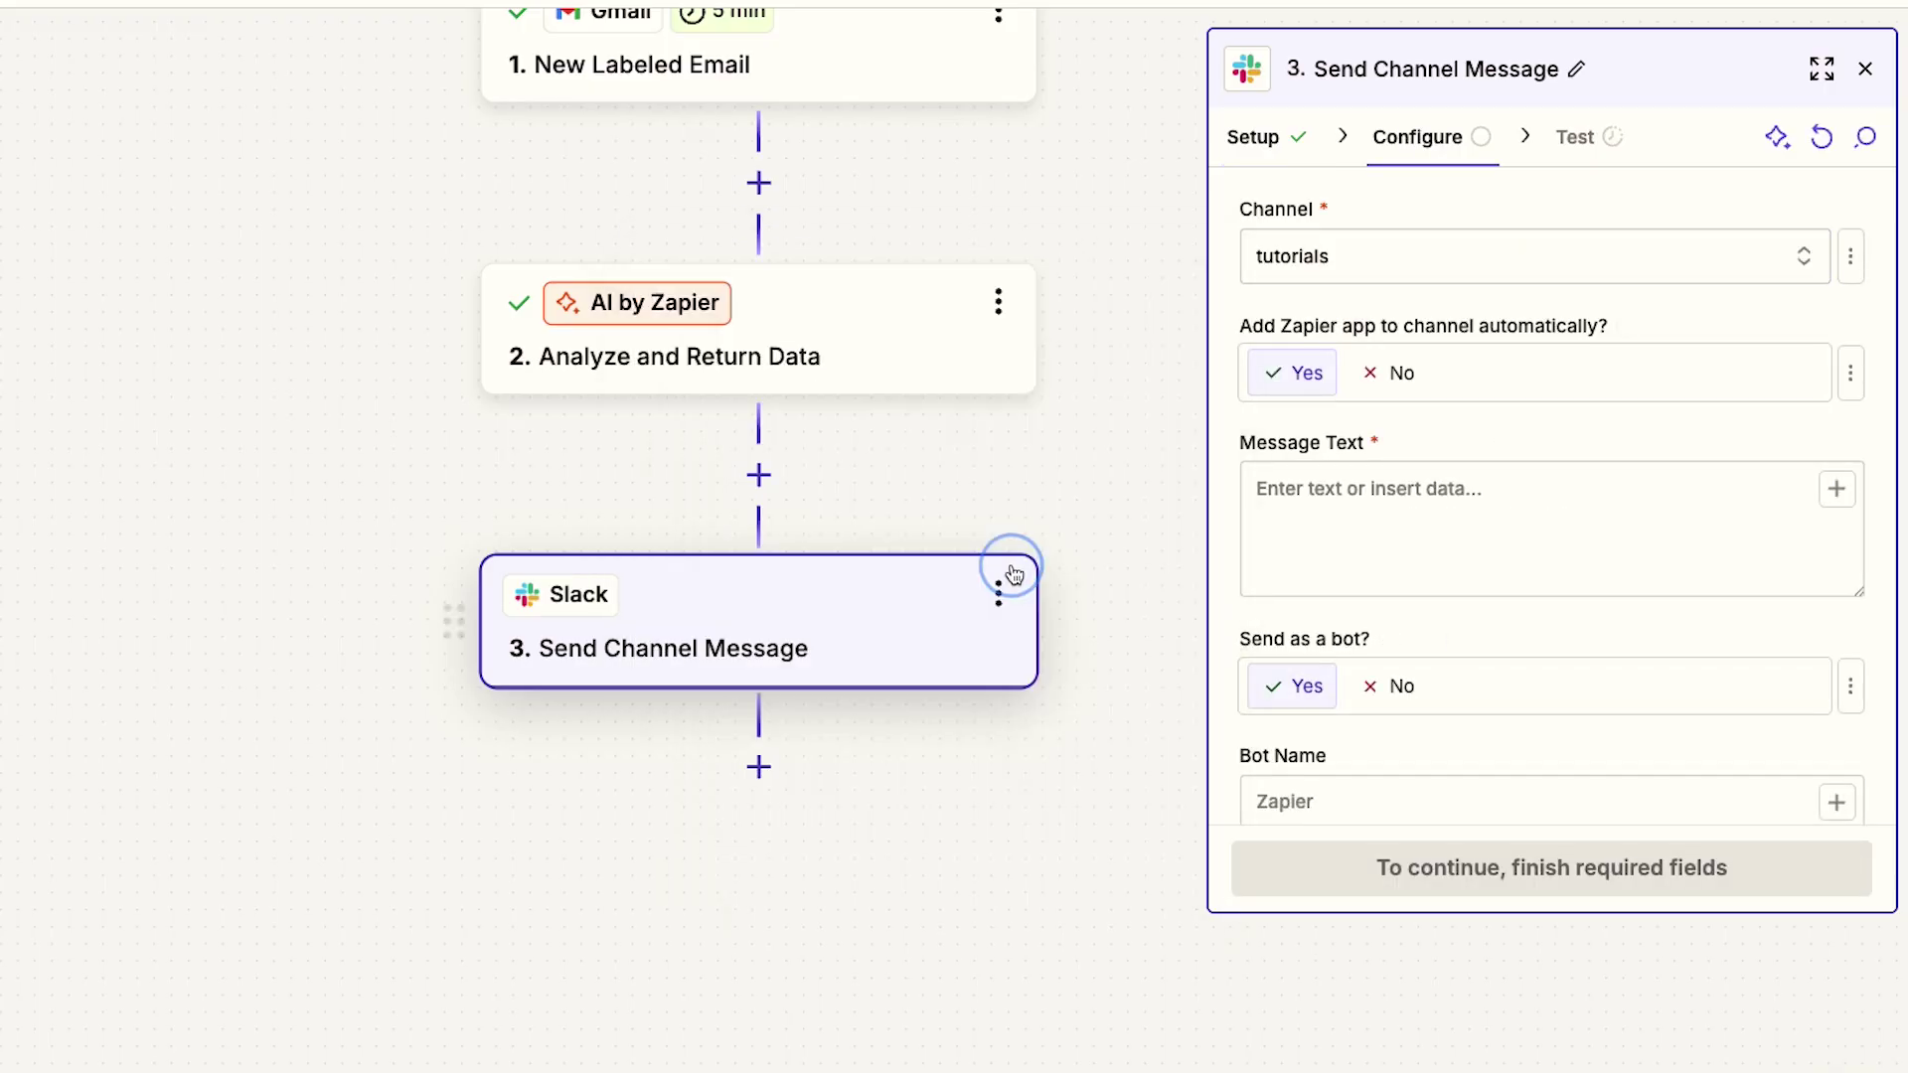
# Step: Write the message text "We've received a new email from regarding Below is an AI-generated summary of the email:" with Gmail's From Name after "from"
pyautogui.click(1368, 505)
pyautogui.write("We've received a new email from regarding Below is an AI-generated summary of the email:")
pyautogui.click(1515, 491)
pyautogui.write('/')
pyautogui.click(1146, 756)
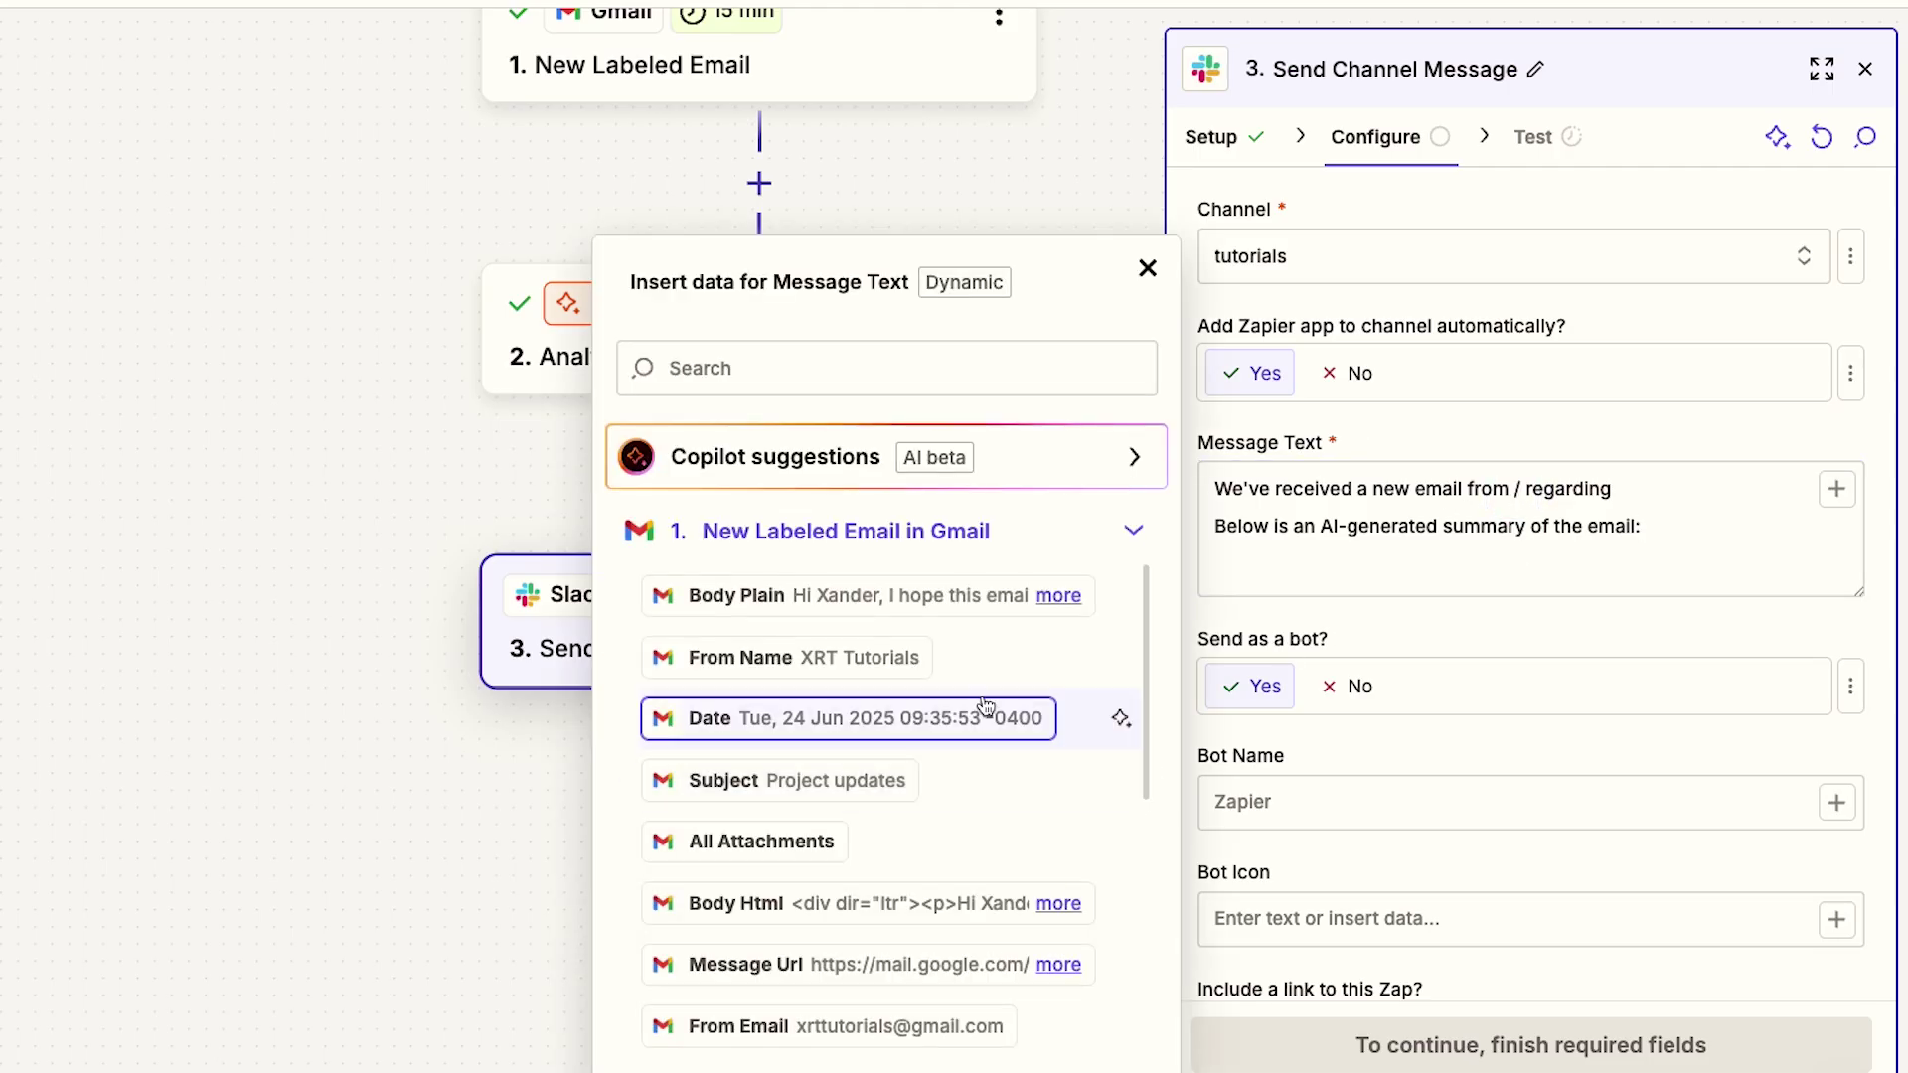
pyautogui.click(905, 657)
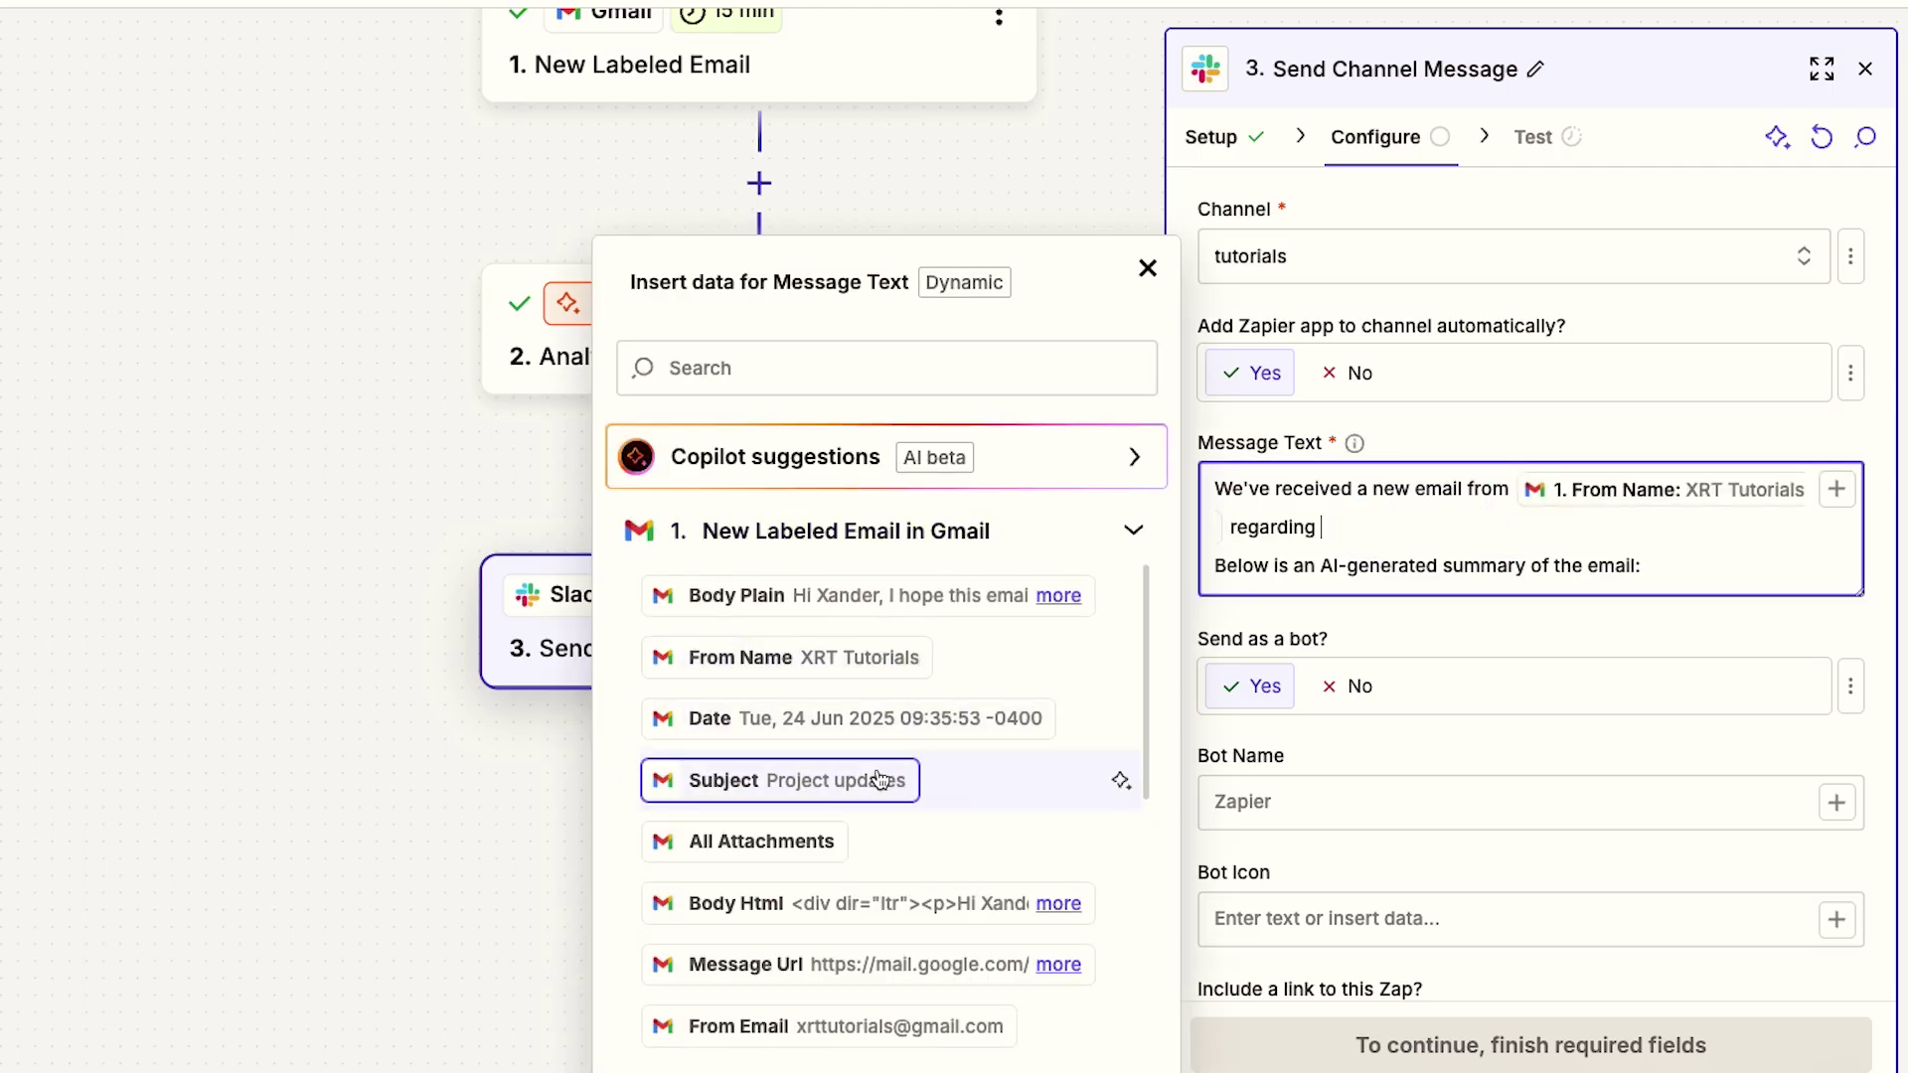
# Step: Insert the AI step's Category after "regarding" and its Summary on a new line at the end of the message text
pyautogui.click(1111, 531)
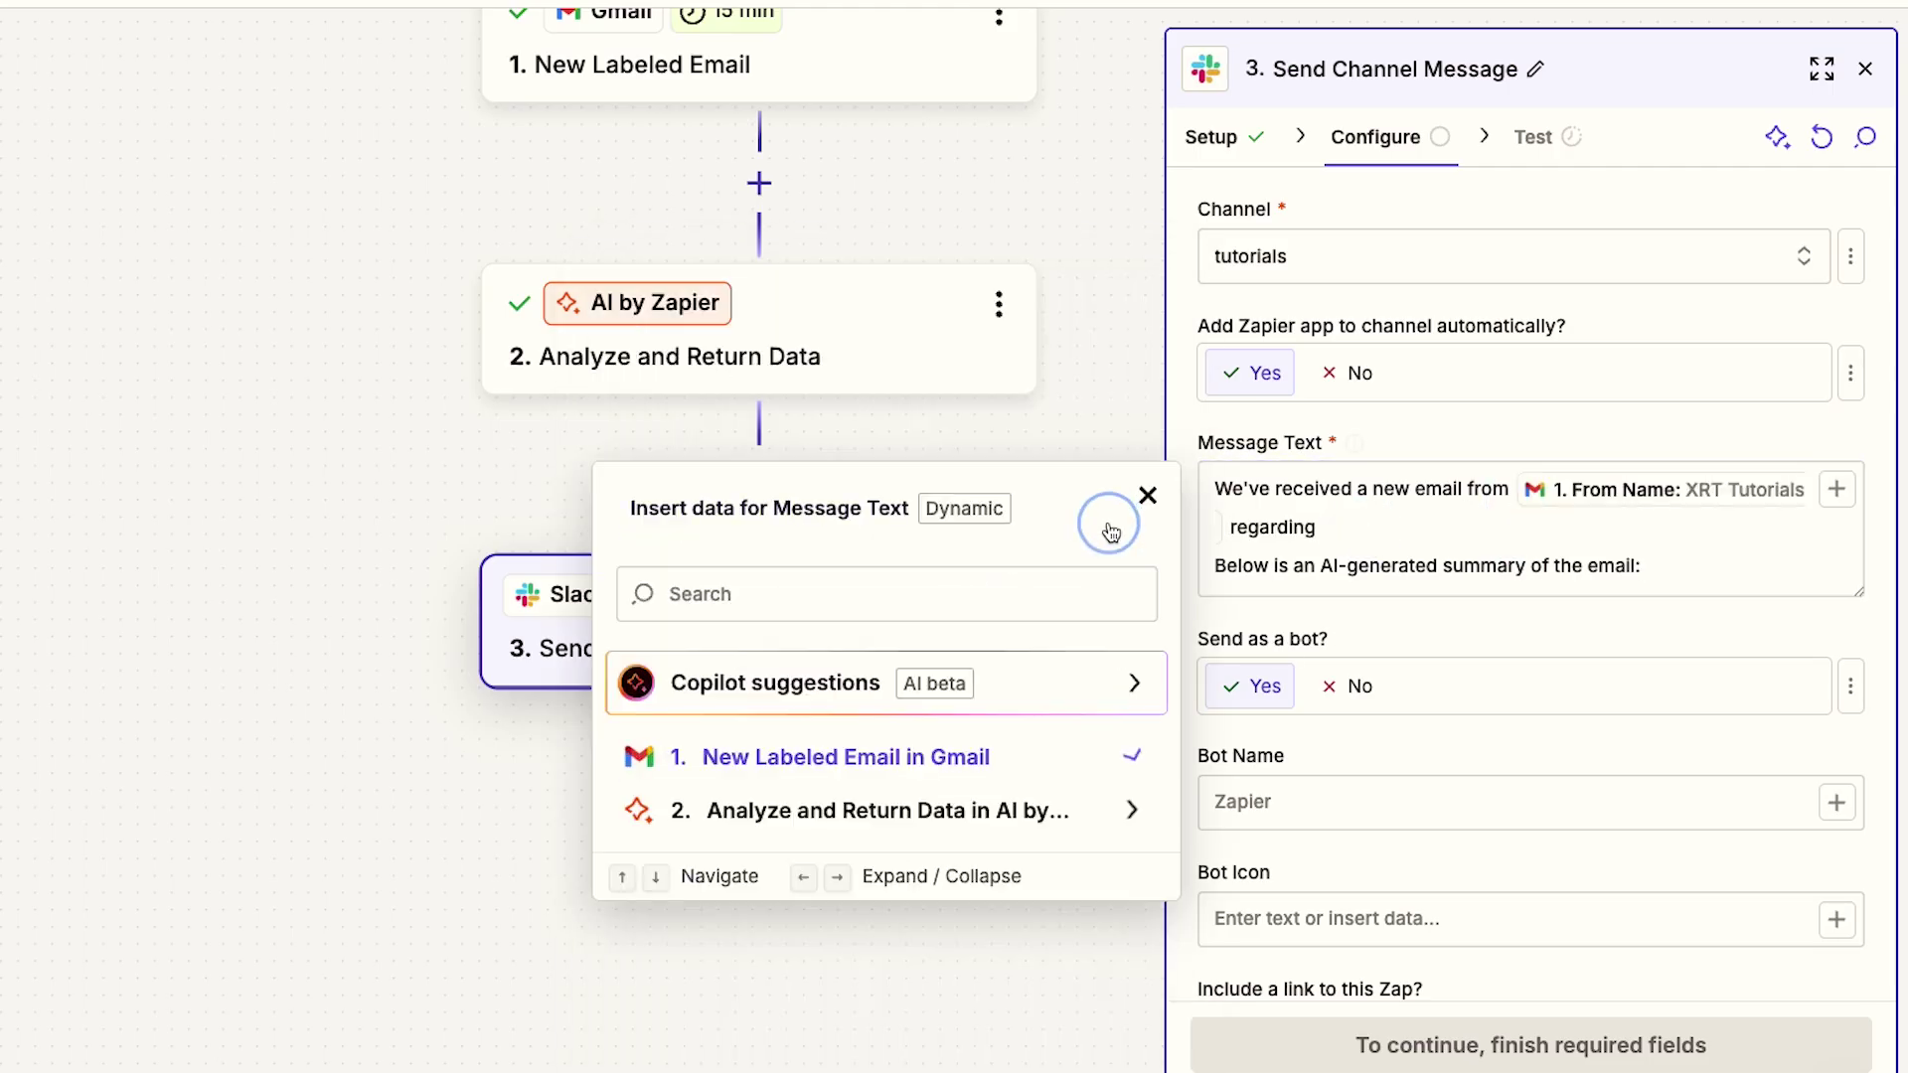
pyautogui.click(1042, 827)
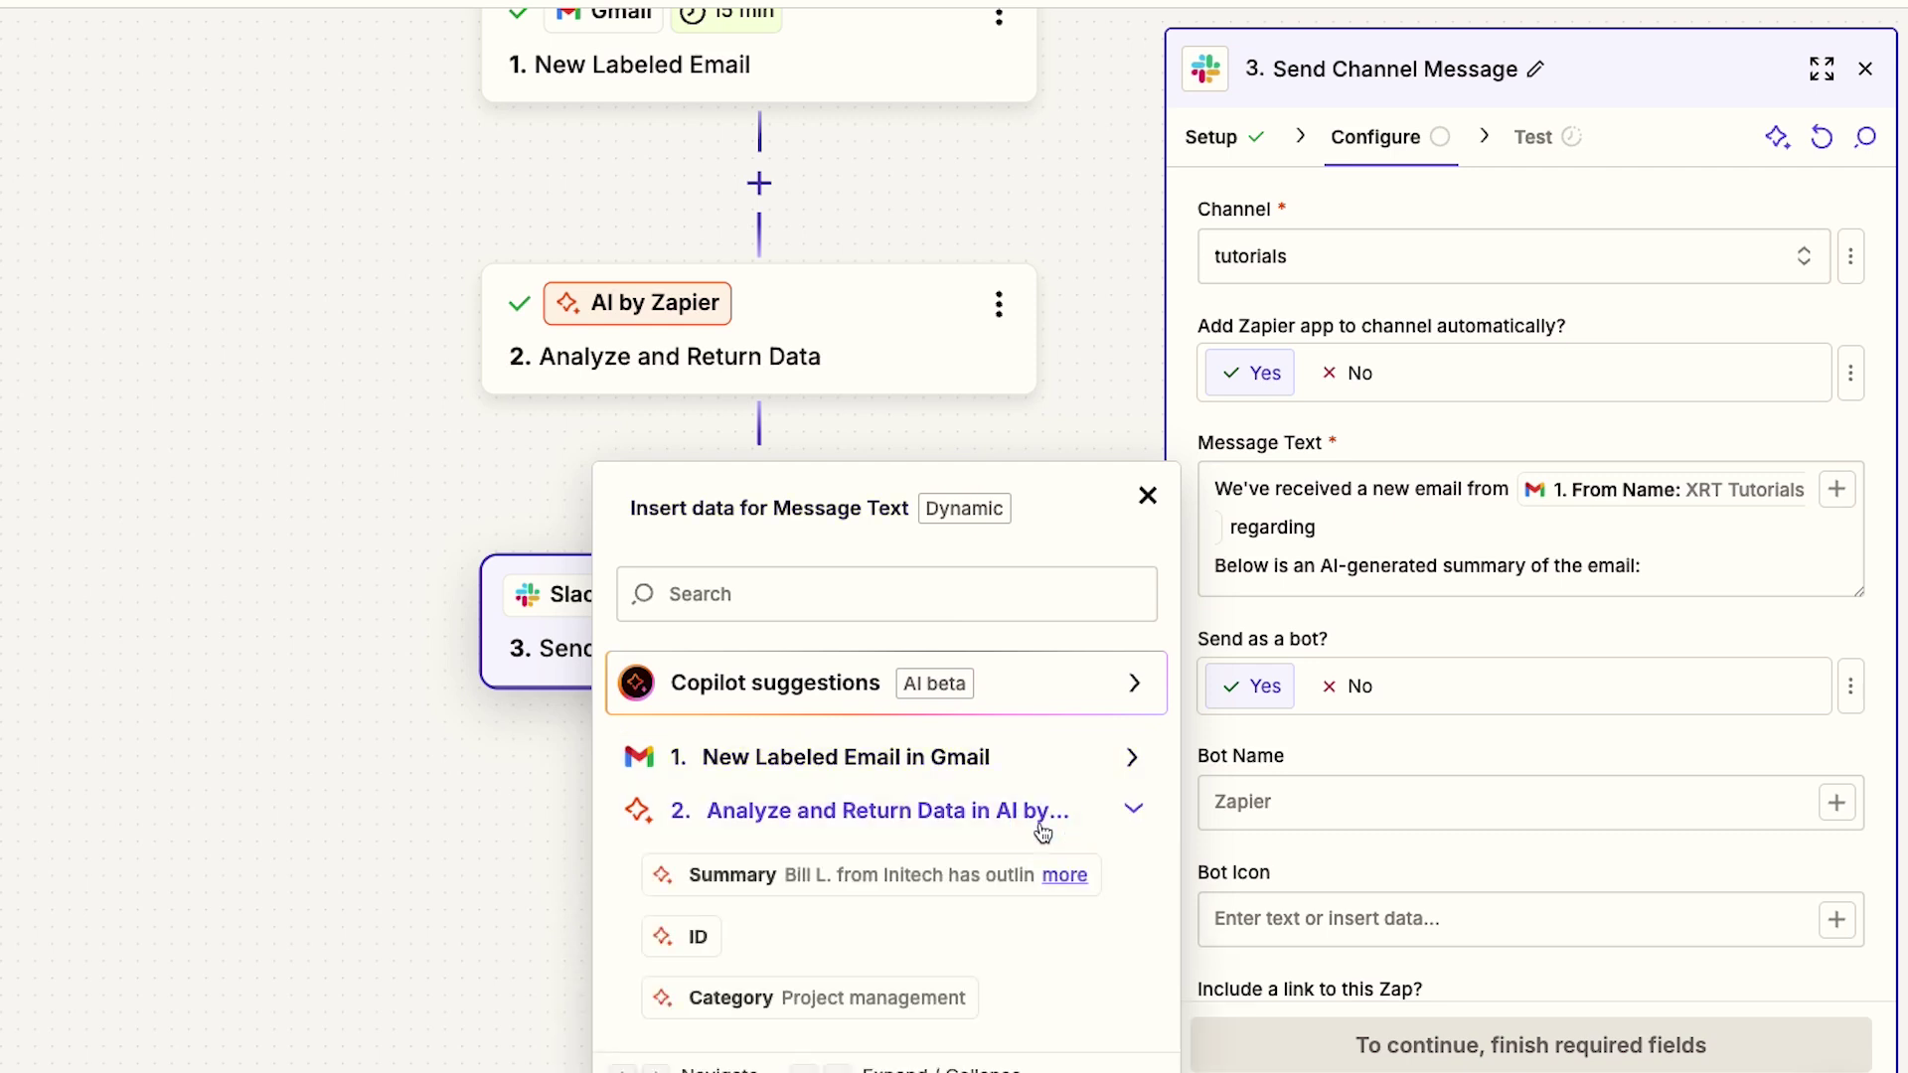
pyautogui.click(935, 997)
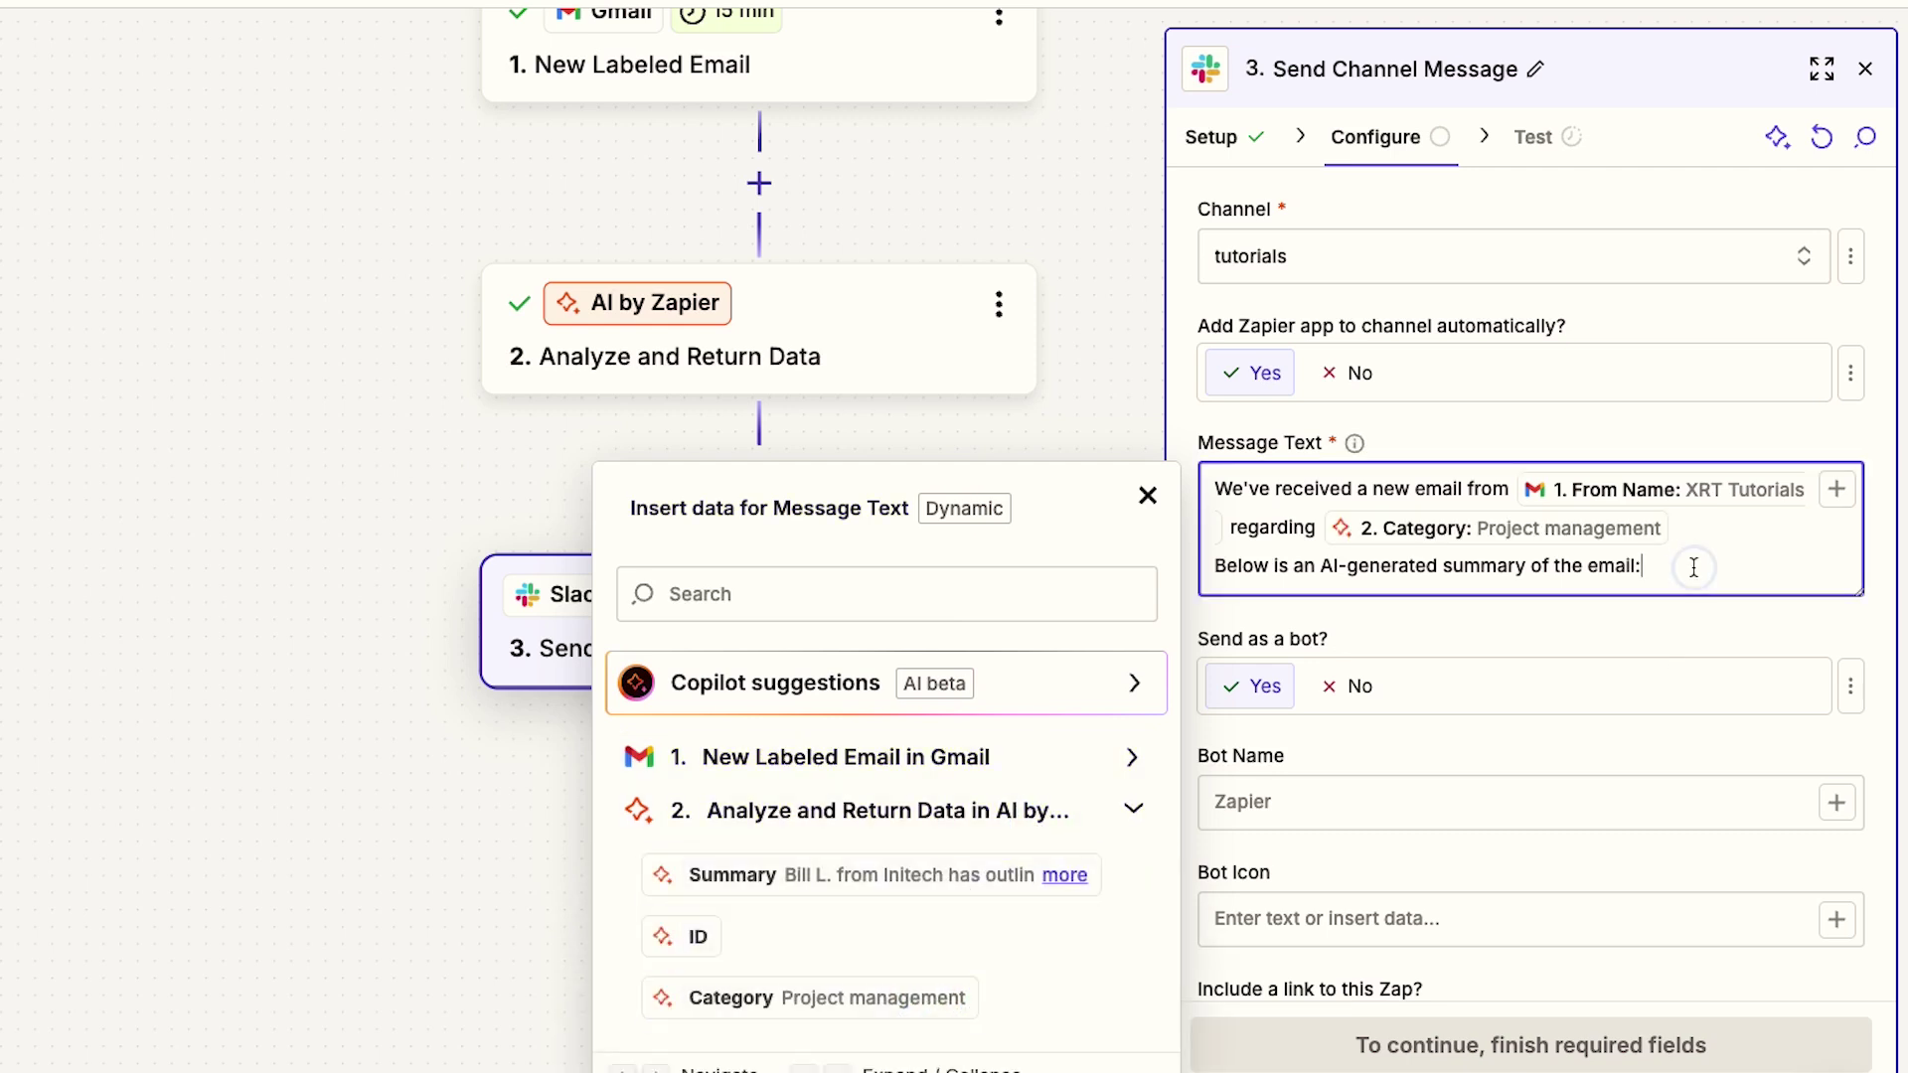
pyautogui.press('Return')
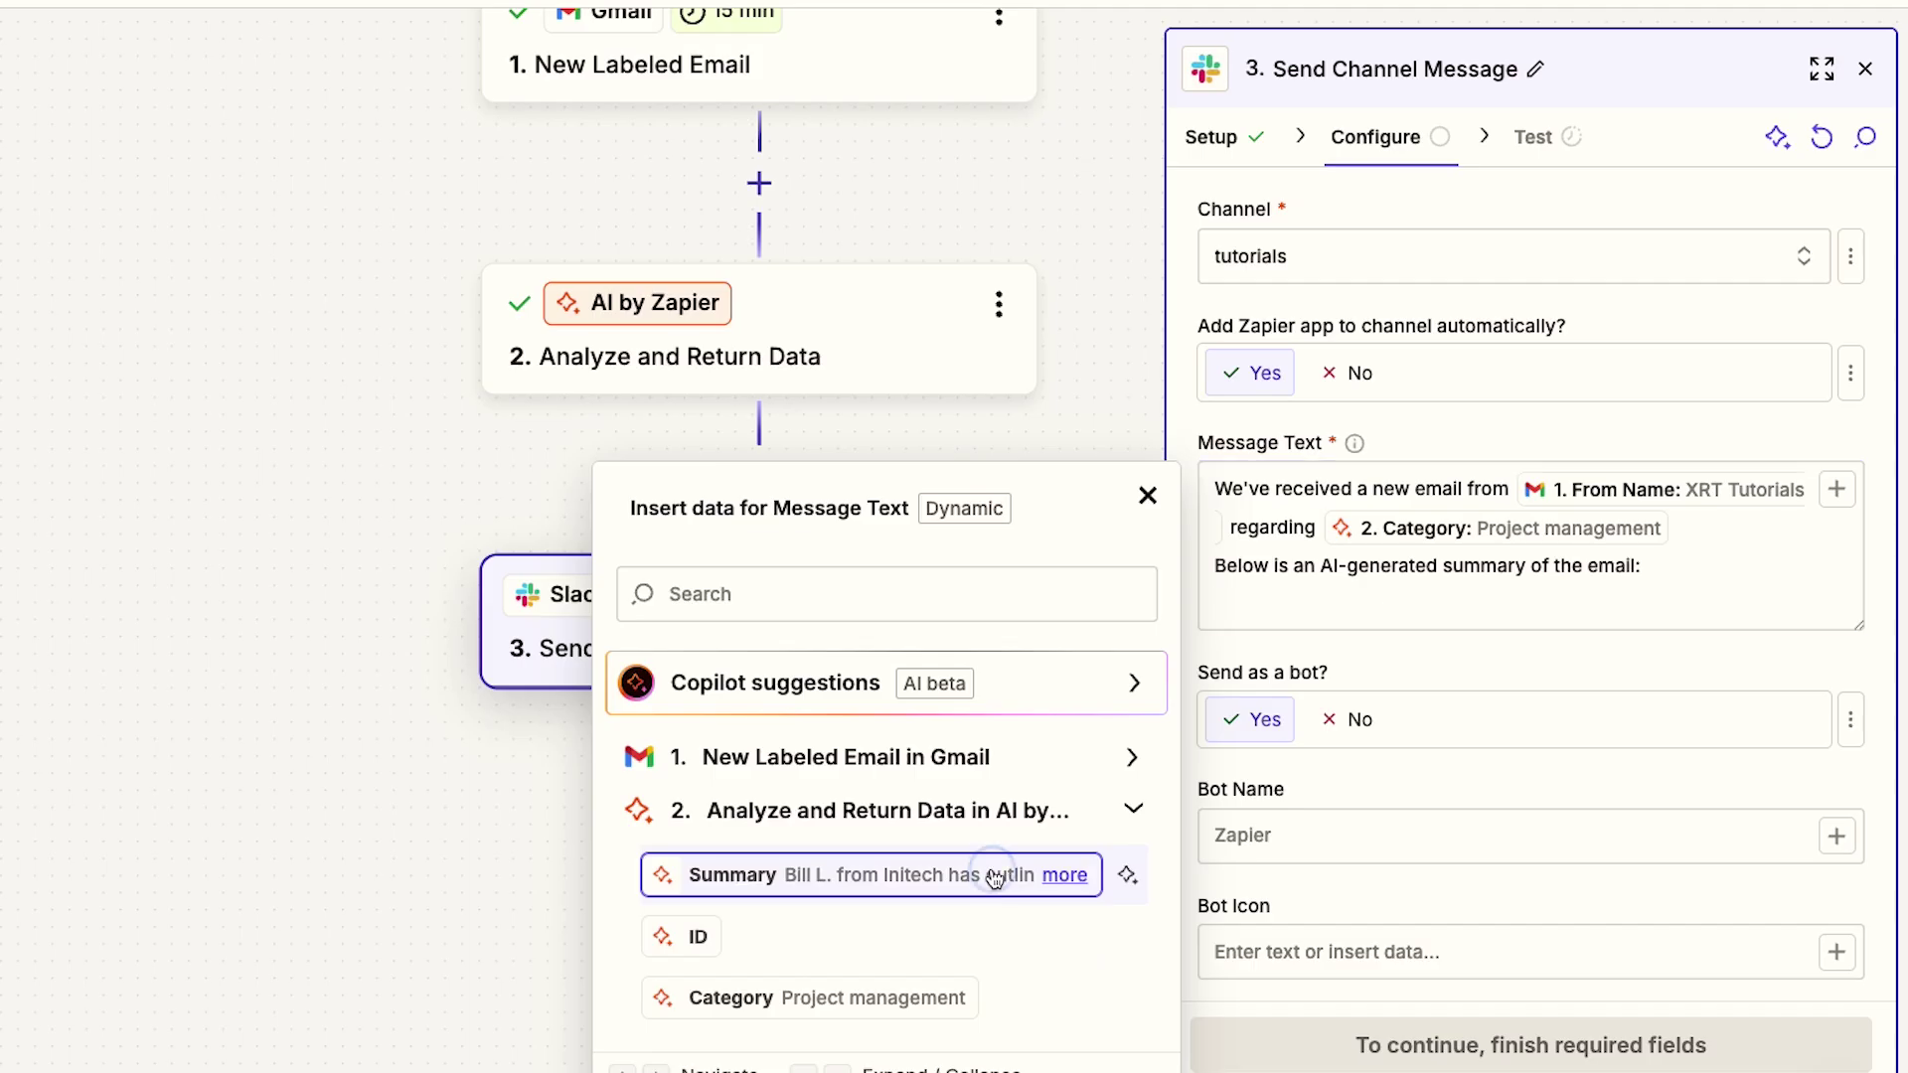
pyautogui.click(994, 876)
pyautogui.click(1459, 669)
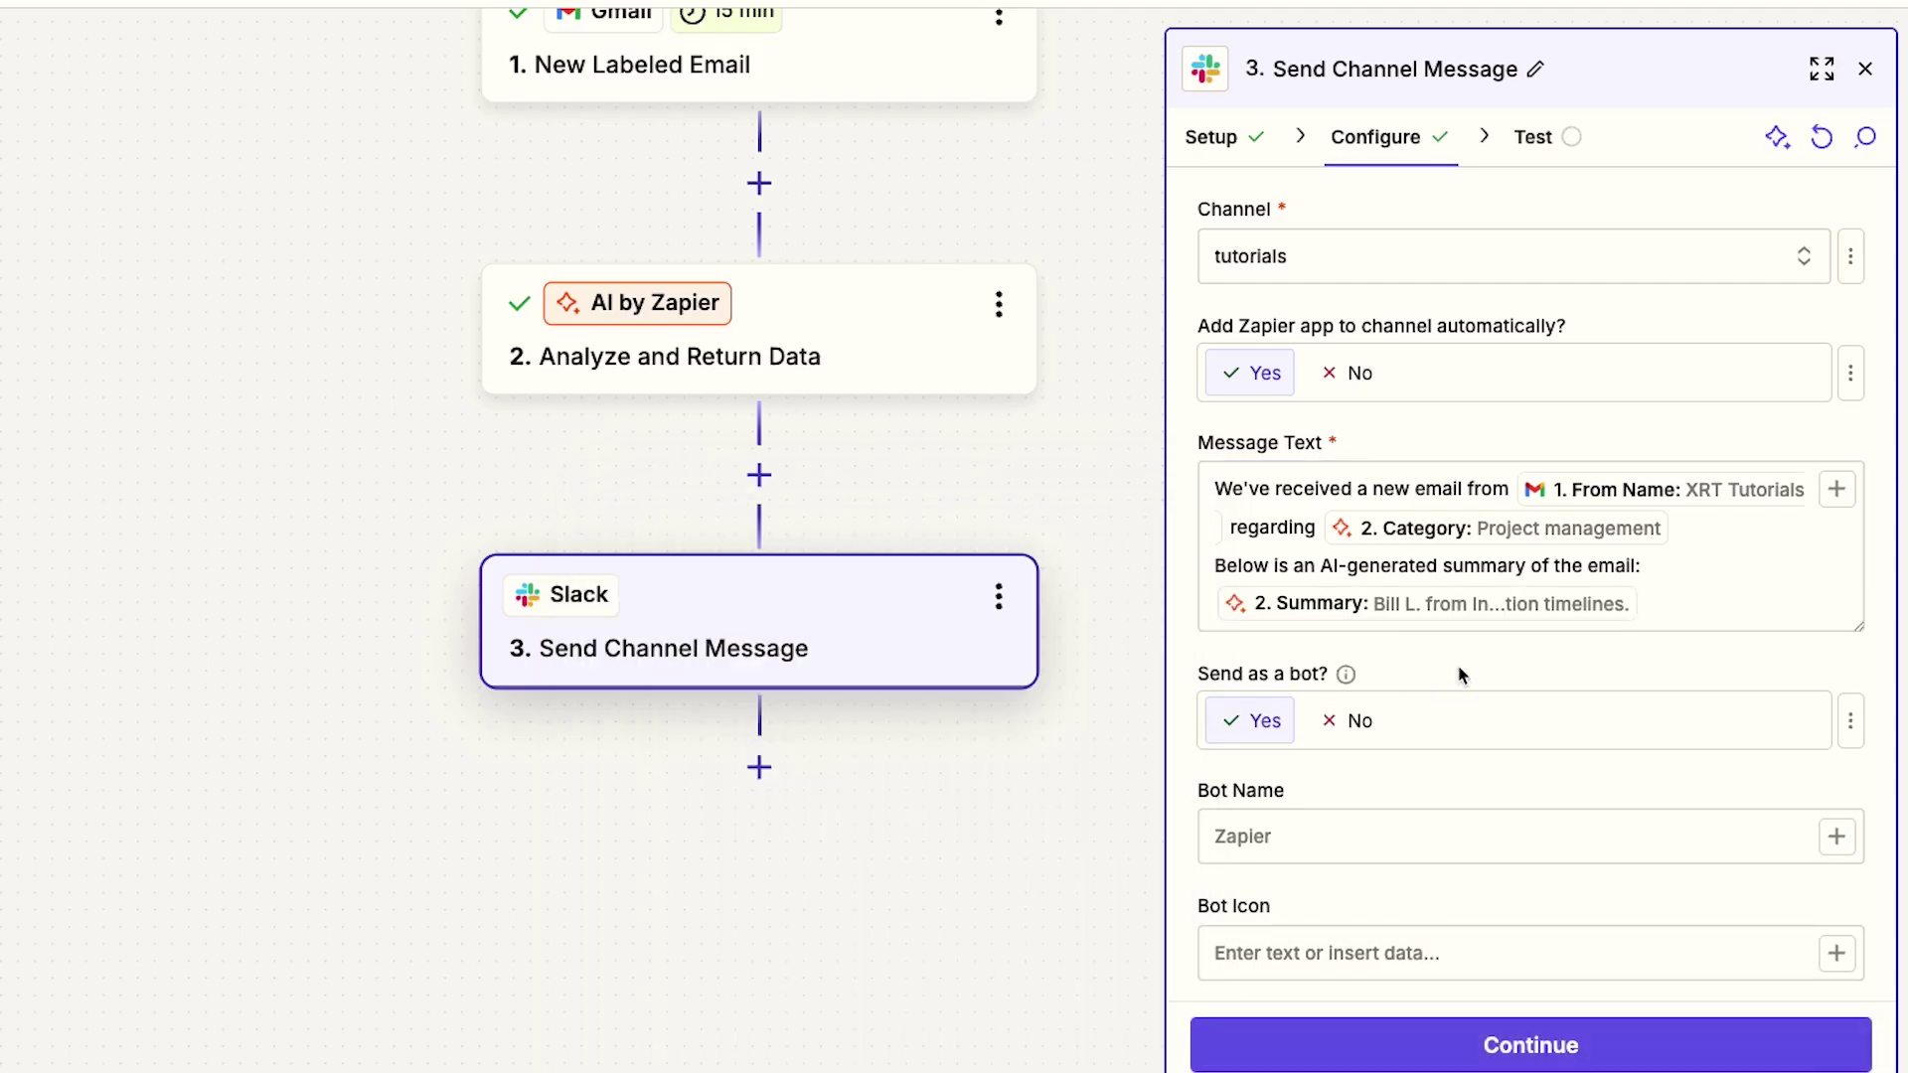
# Step: Name the bot Email Summarizer Emile and enter an emoji code as its icon
pyautogui.scroll(-2, 1458, 675)
pyautogui.click(1437, 668)
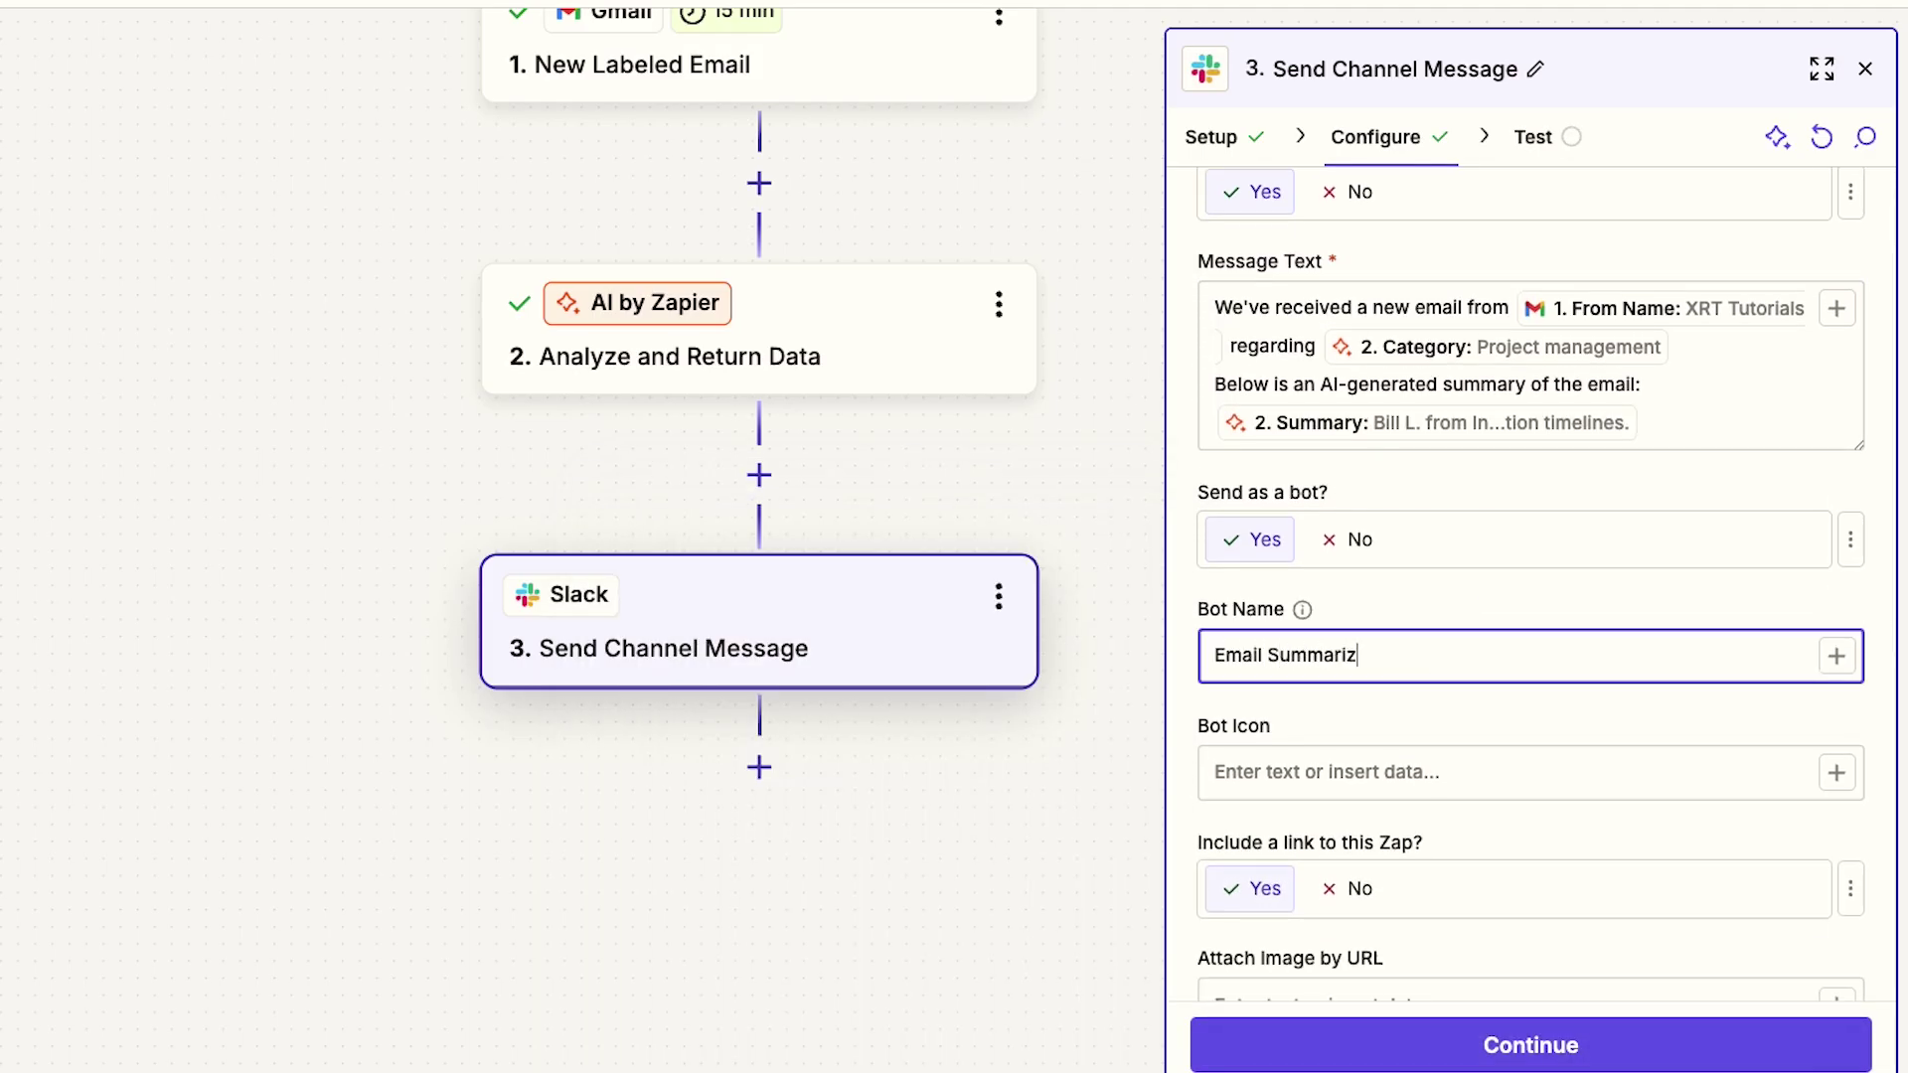
pyautogui.scroll(-1, 1434, 728)
pyautogui.click(1430, 656)
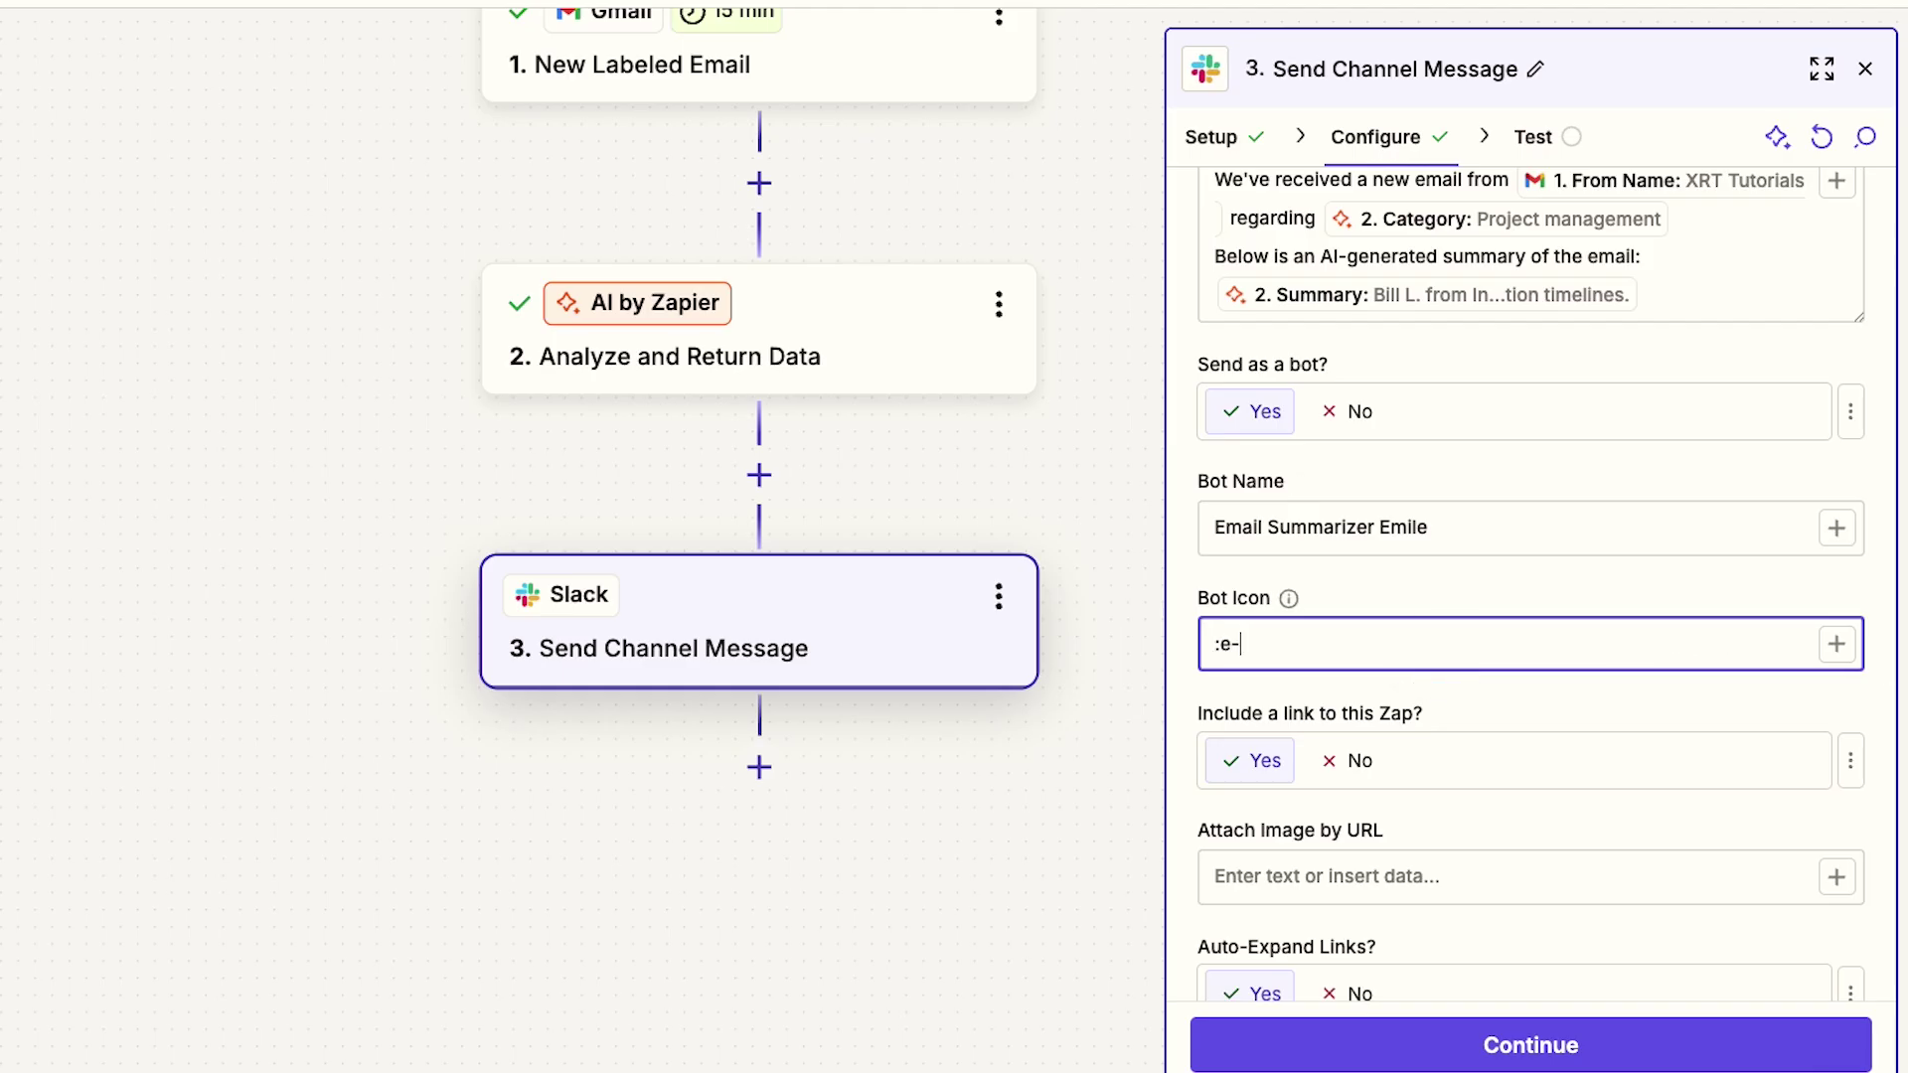
# Step: Set Auto-Expand Links to No, finish the Slack configuration and send a test message
pyautogui.scroll(-4, 1430, 658)
pyautogui.click(1351, 628)
pyautogui.scroll(-3, 1486, 728)
pyautogui.click(1506, 1046)
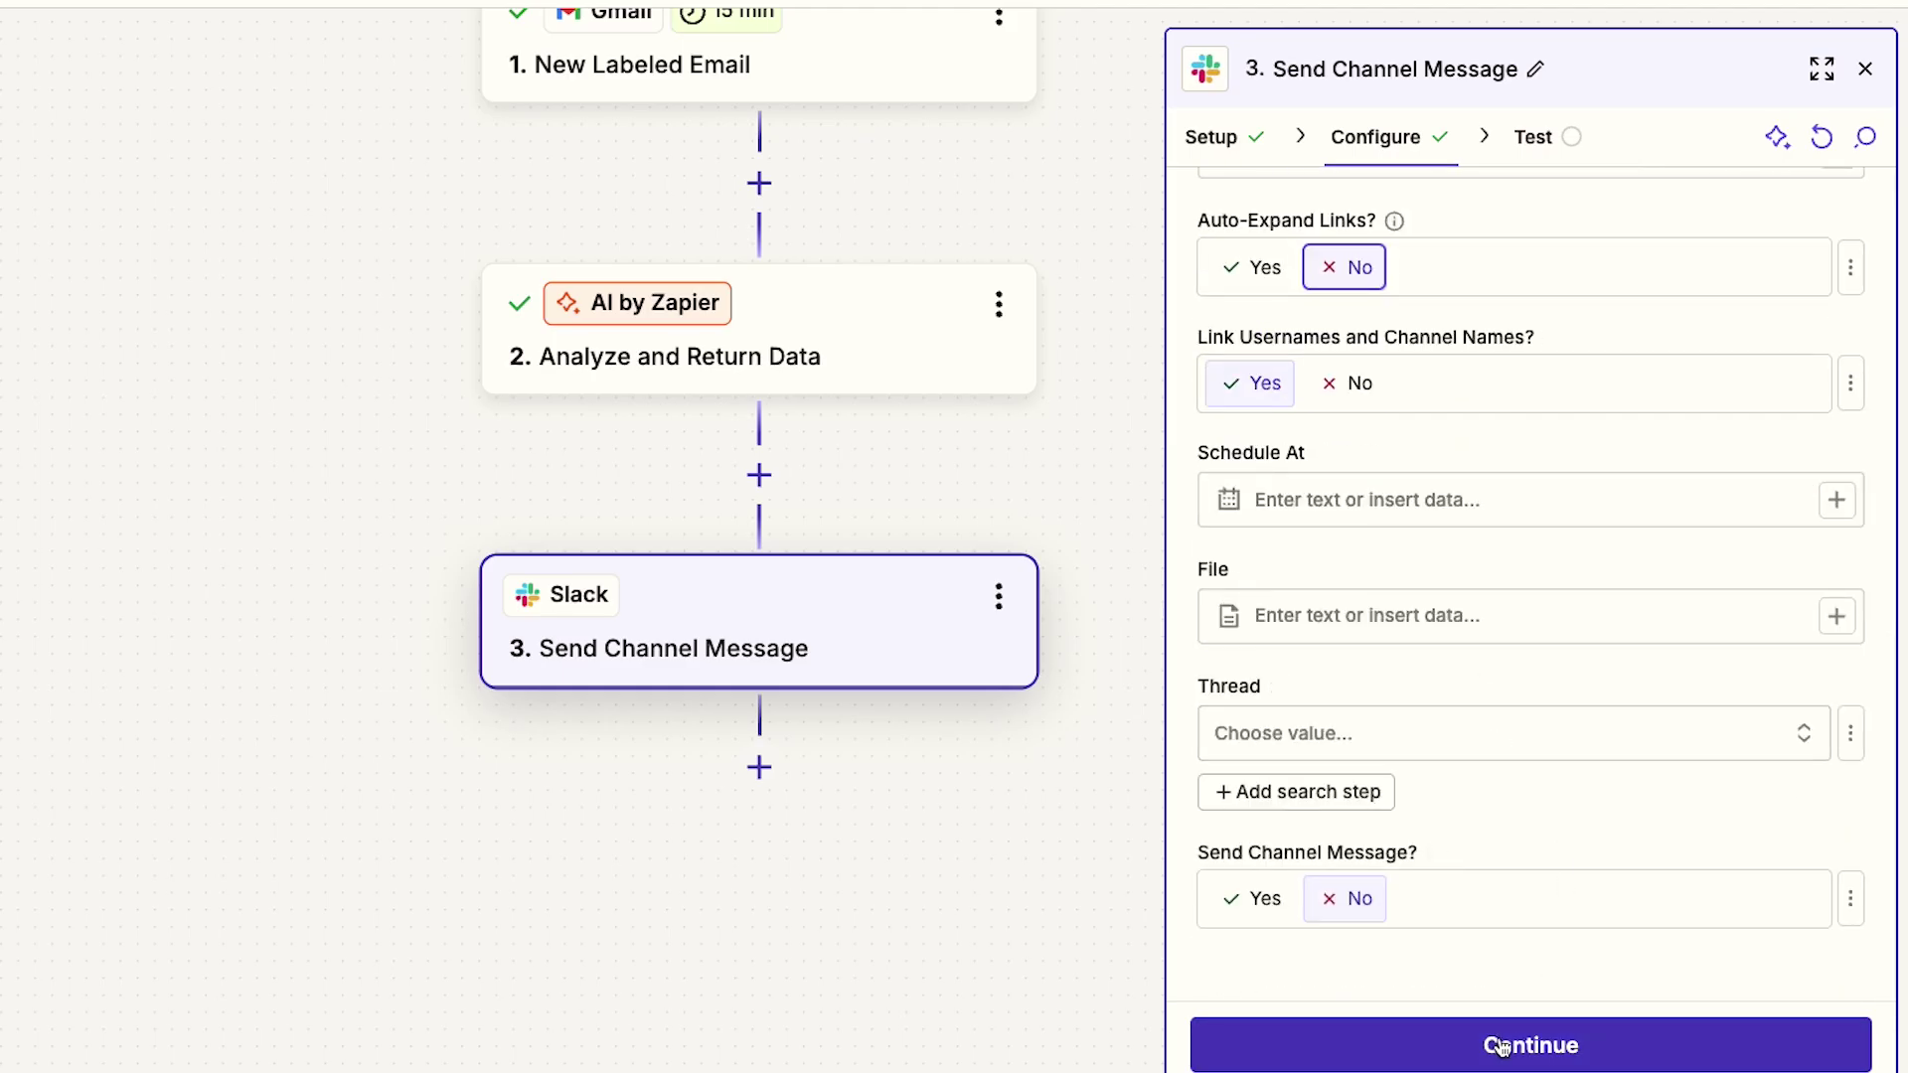
pyautogui.click(1612, 1052)
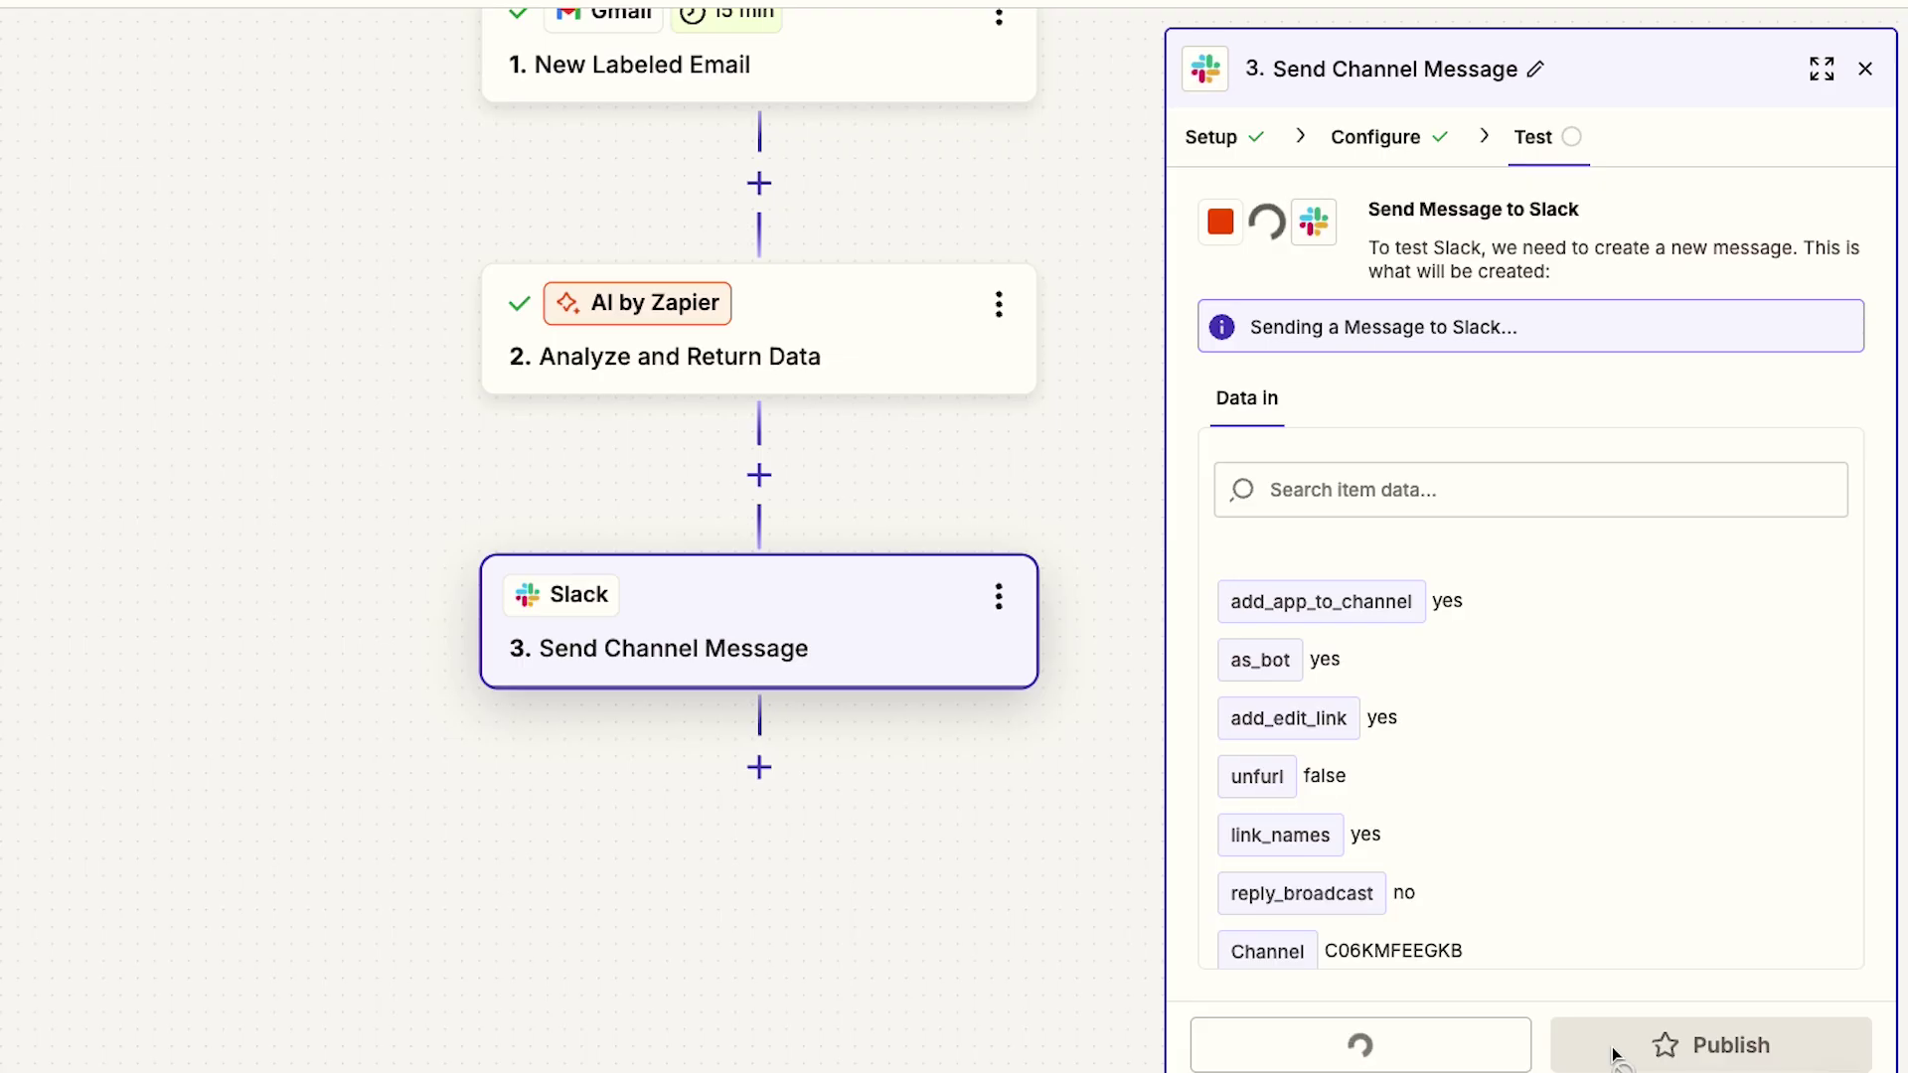